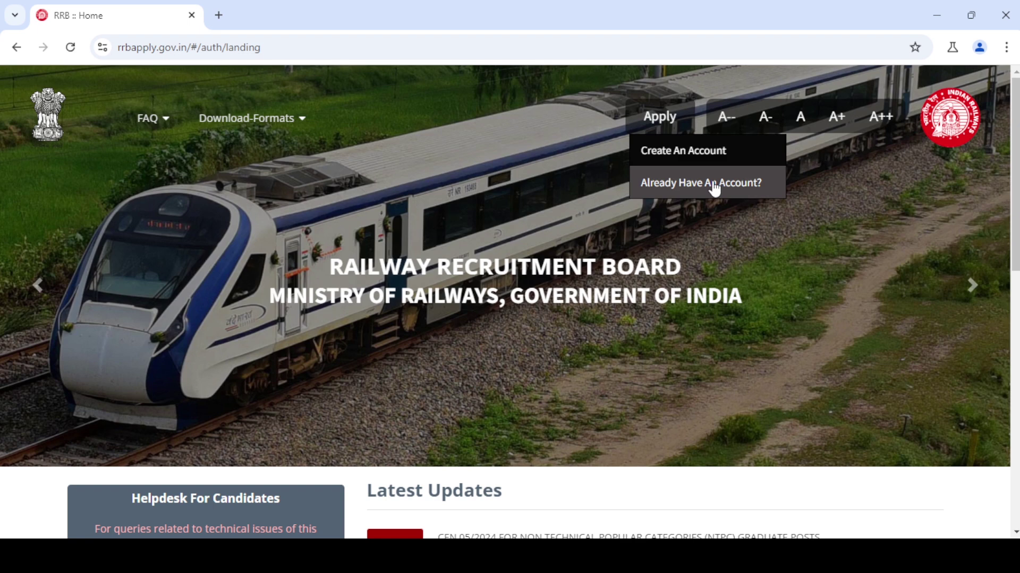
# - Open the account sign-in page and place the cursor in the mobile number / e-mail field
pyautogui.click(714, 186)
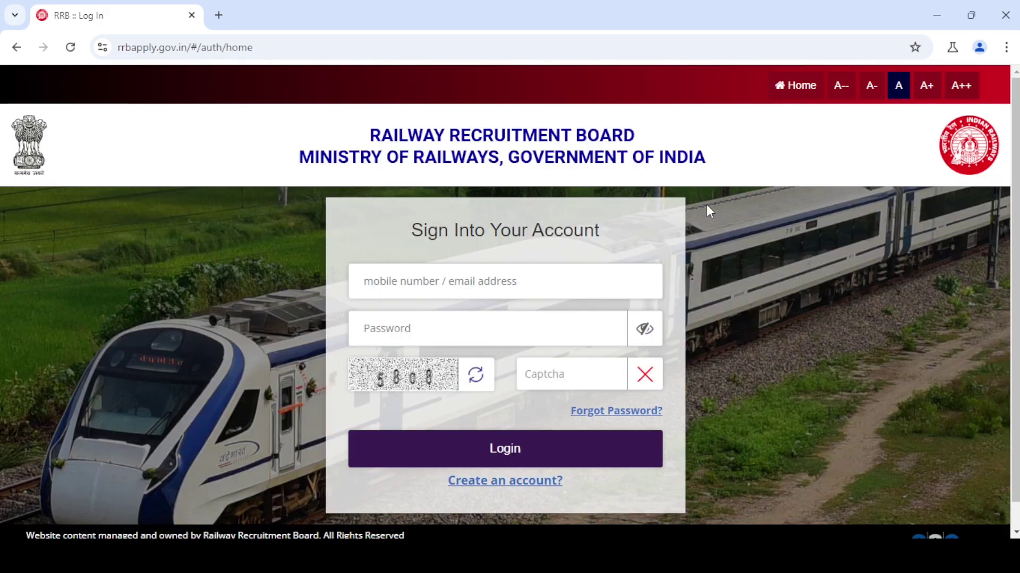
pyautogui.click(448, 281)
# - Look over the Forgot Password form's mobile/e-mail, date of birth and captcha fields
pyautogui.click(609, 412)
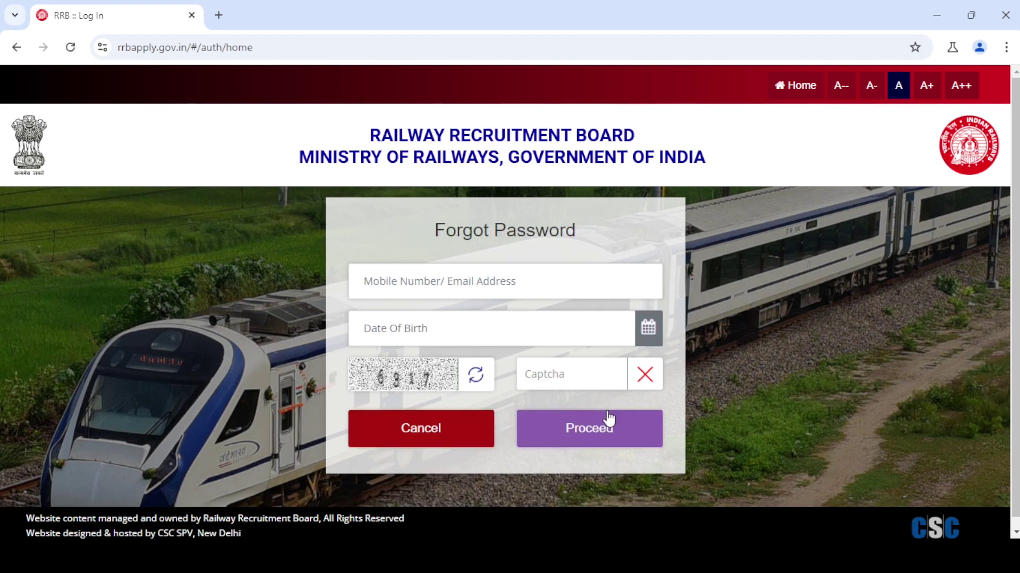
pyautogui.click(422, 279)
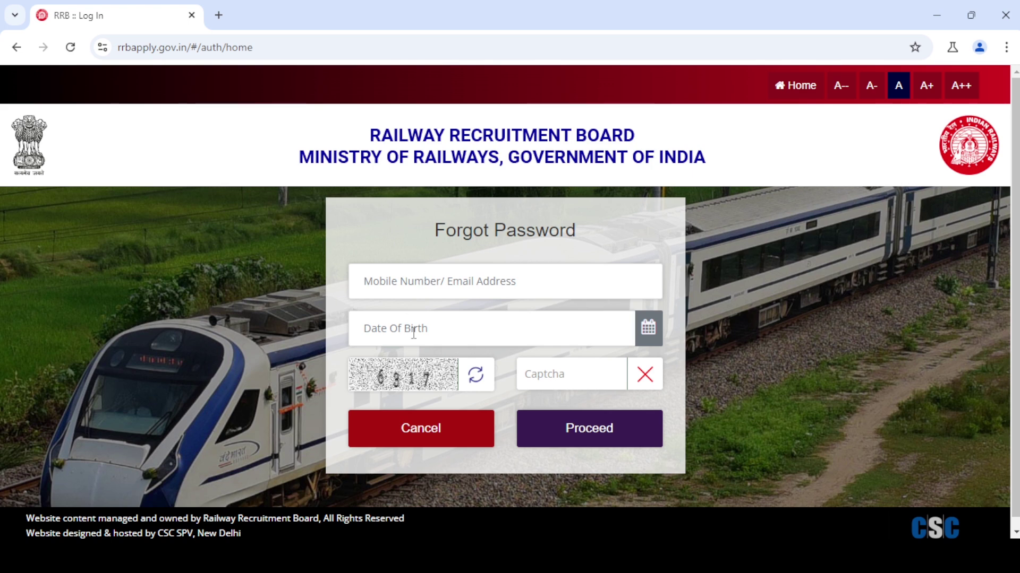
pyautogui.click(444, 322)
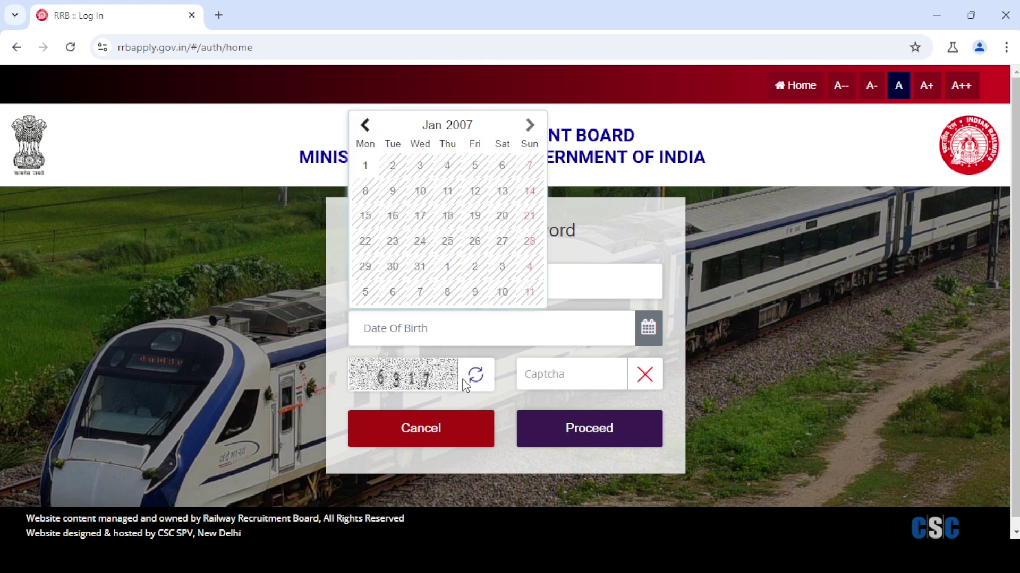
pyautogui.click(554, 375)
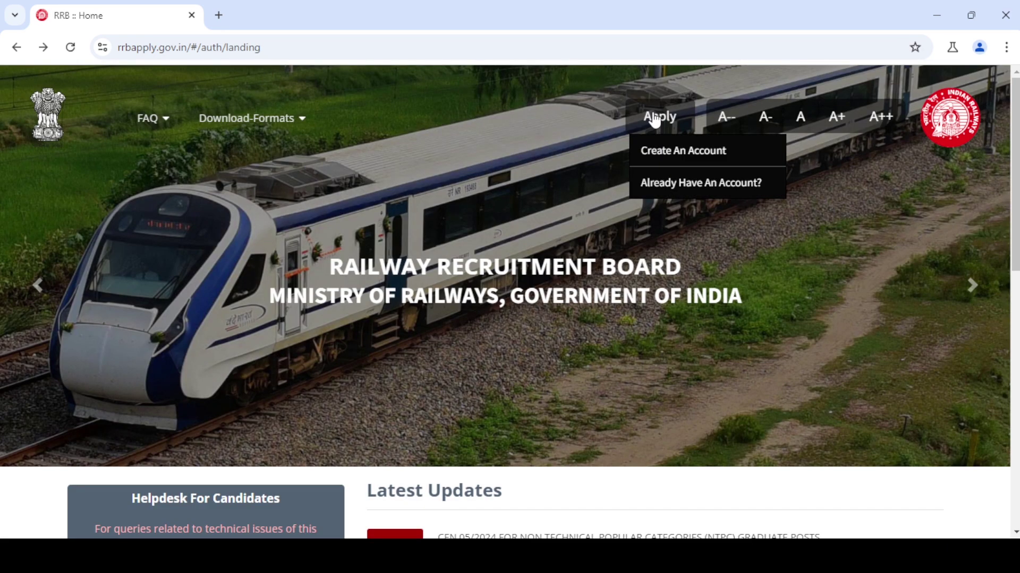
# - Open Create An Account and dismiss the Please Note message about existing accounts
pyautogui.click(676, 159)
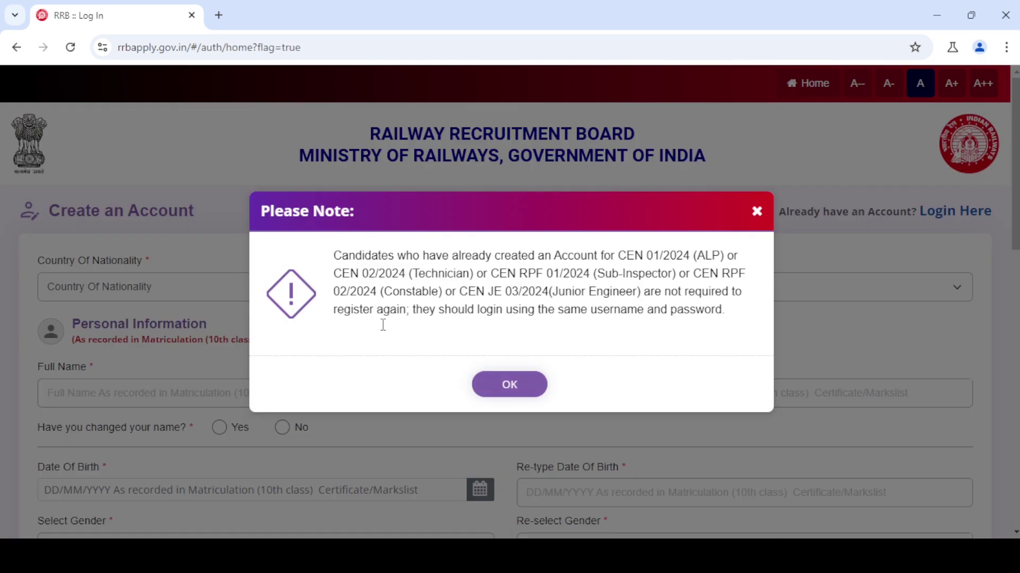
pyautogui.click(505, 402)
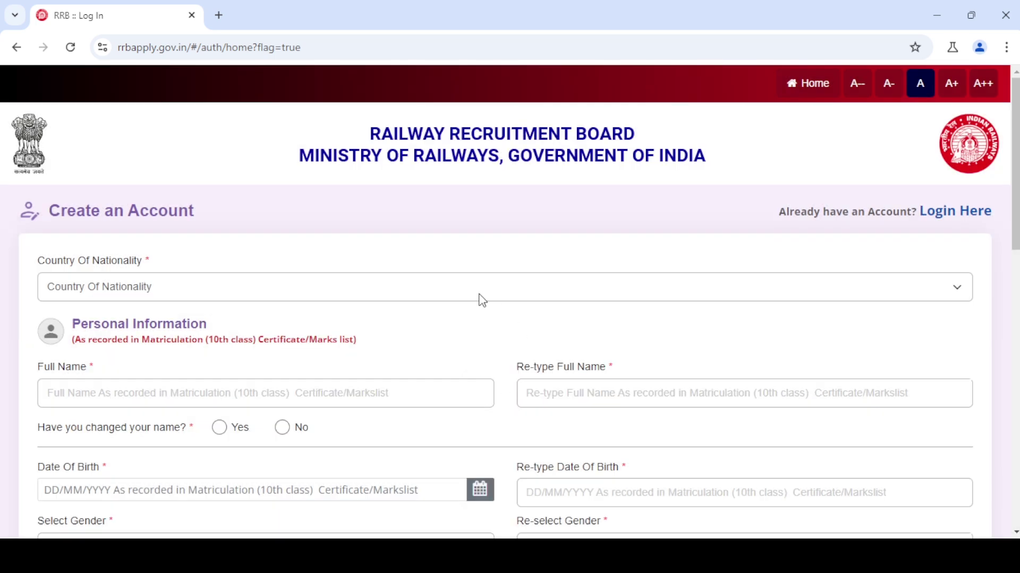
# - Set the Country Of Nationality dropdown to India
pyautogui.scroll(-3, 170, 110)
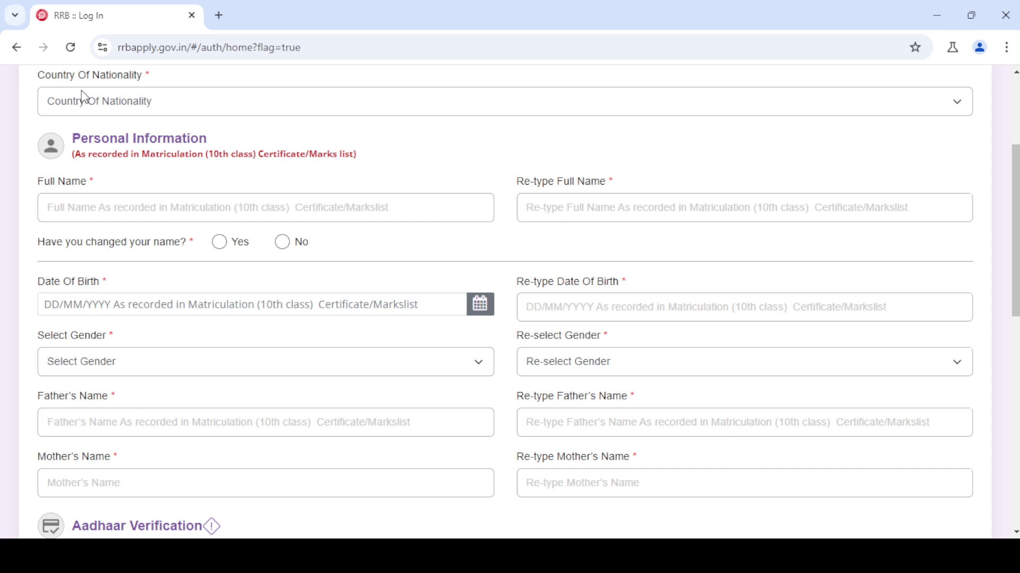
pyautogui.click(159, 110)
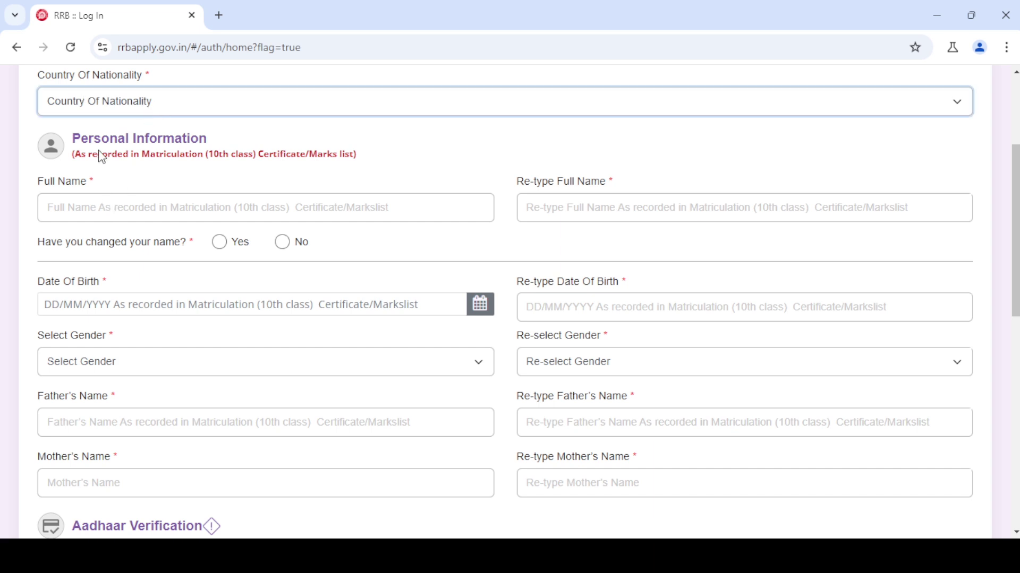
pyautogui.press('i')
# - Go through the name, date of birth, gender and parents' name fields without filling them
pyautogui.click(88, 208)
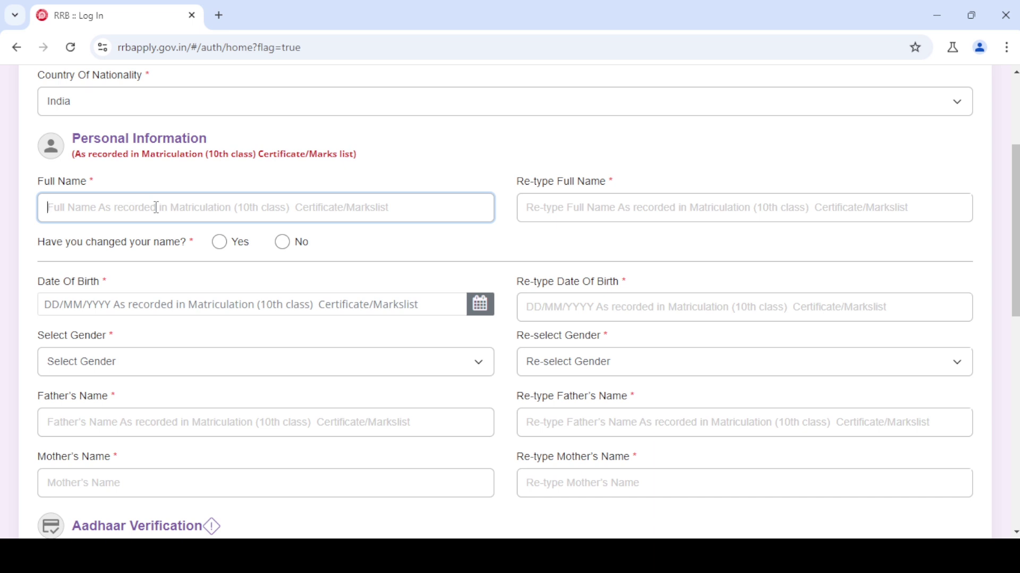
pyautogui.click(565, 212)
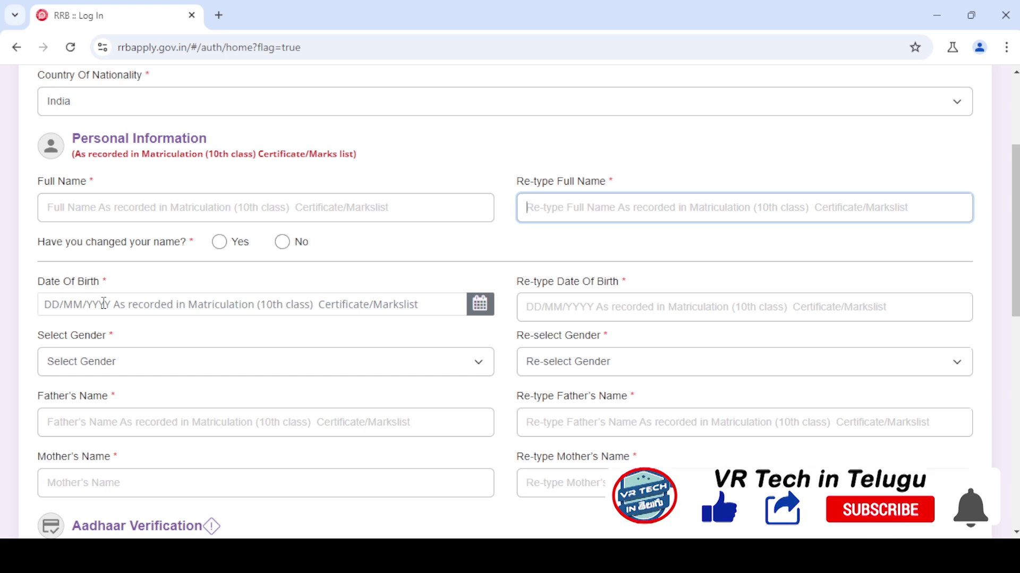
pyautogui.click(136, 305)
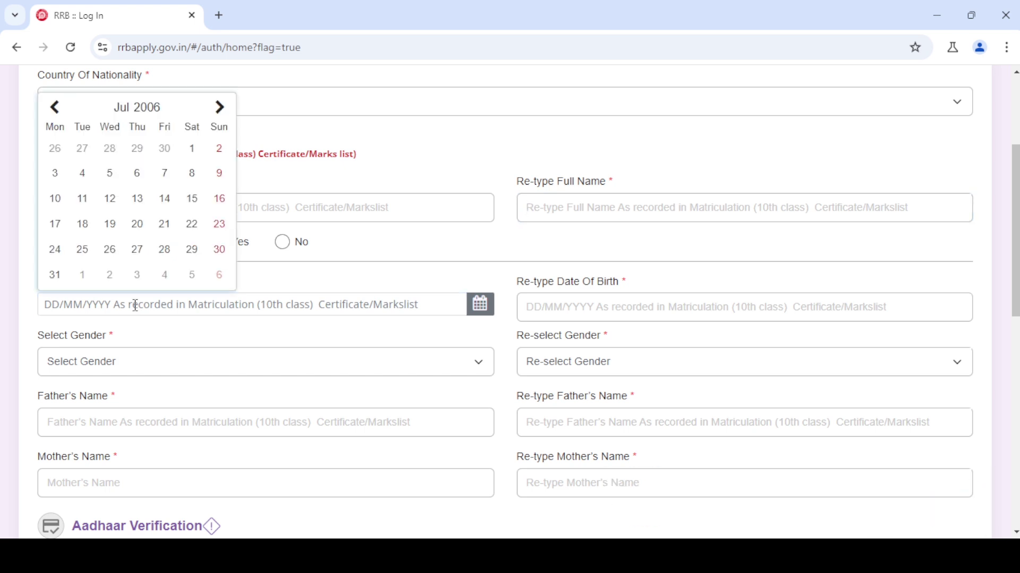
pyautogui.click(541, 315)
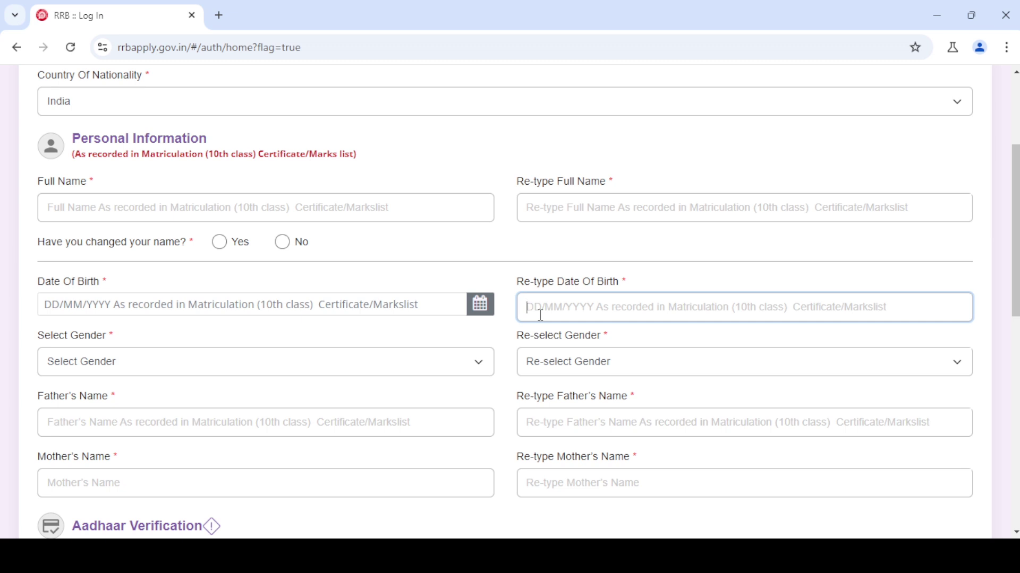
pyautogui.click(116, 366)
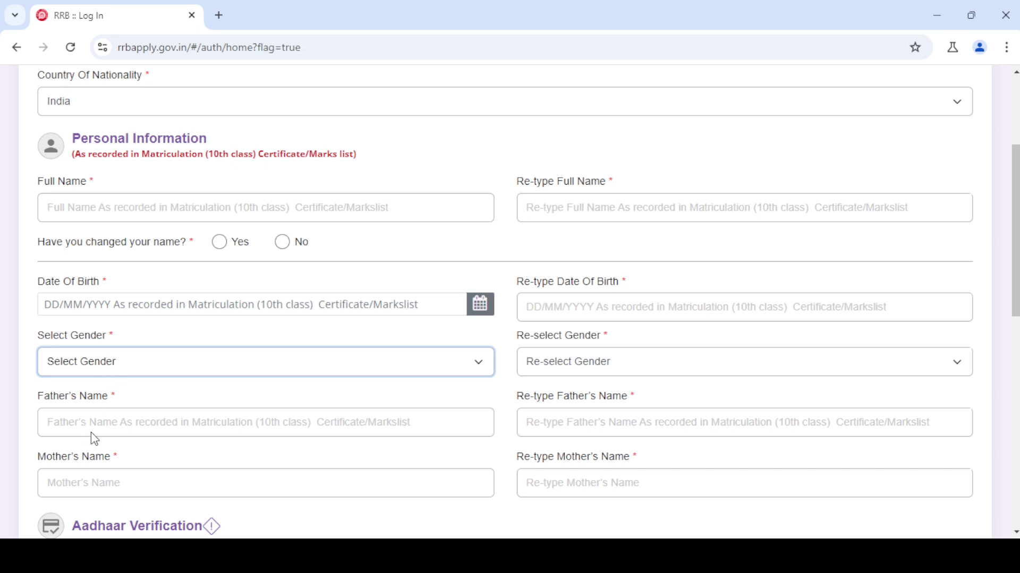
pyautogui.click(507, 366)
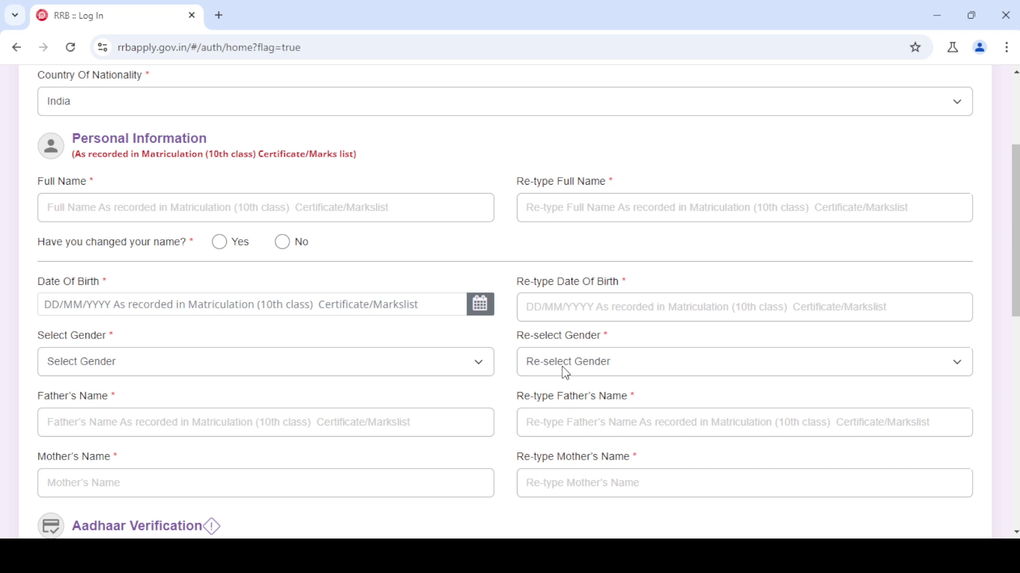
pyautogui.click(82, 425)
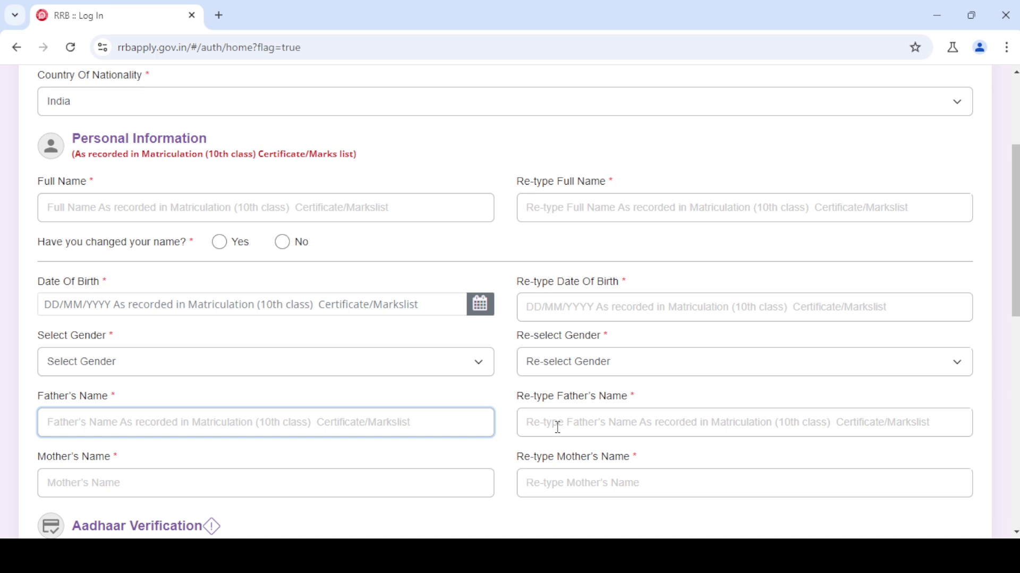
pyautogui.click(153, 483)
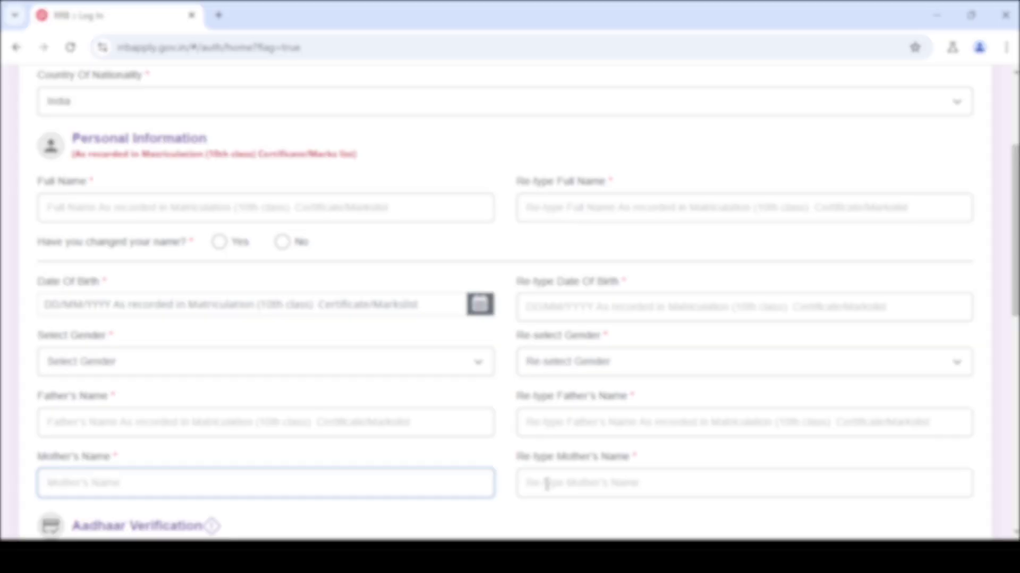
# - Enter and re-type the candidate's full name, marking the name as not changed
pyautogui.click(104, 212)
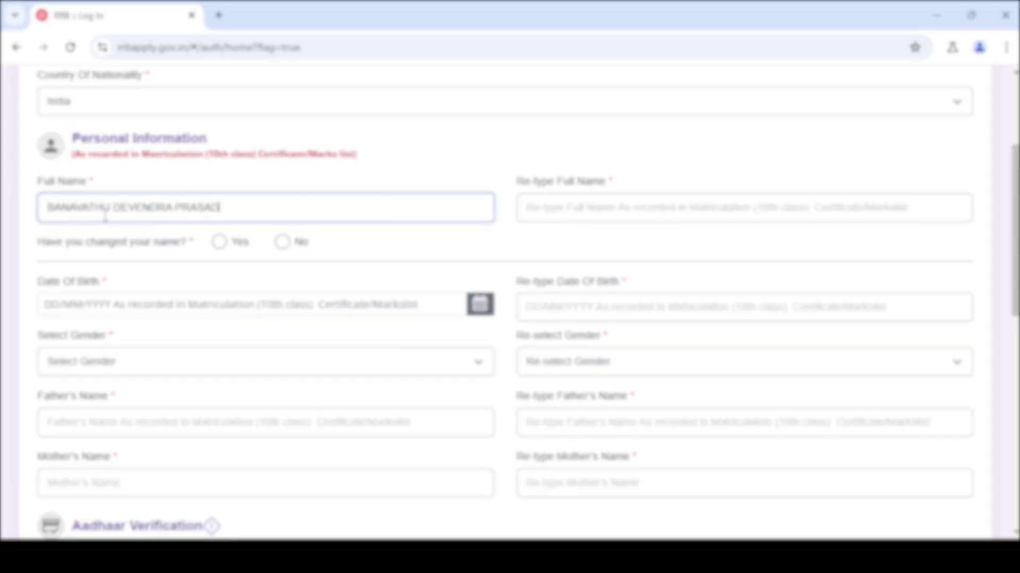
pyautogui.click(557, 209)
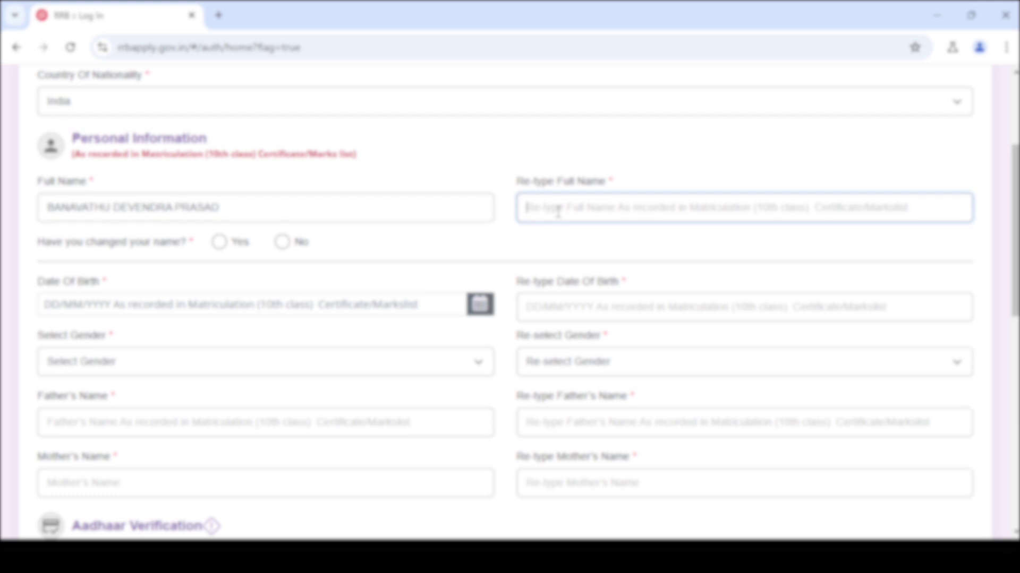
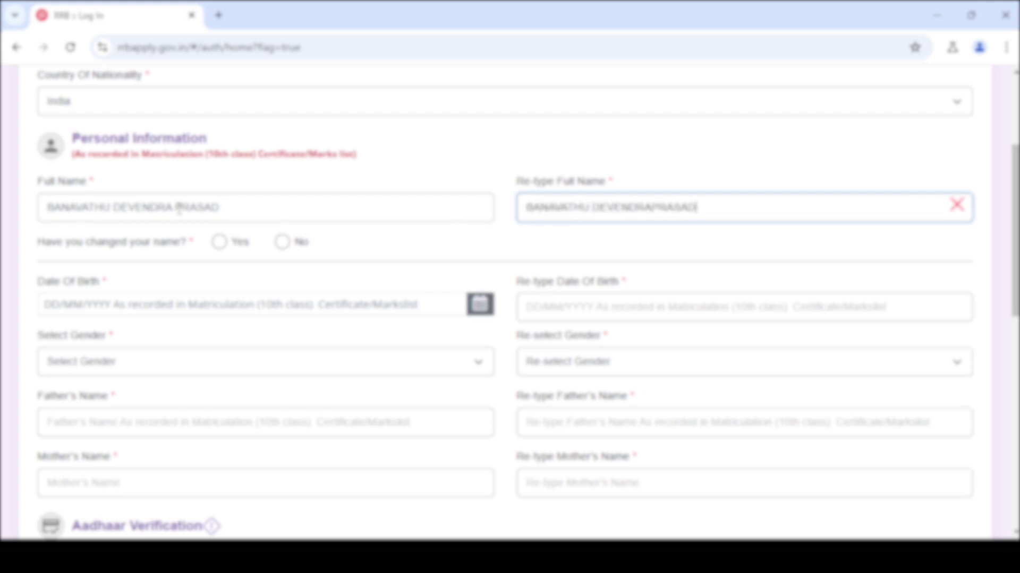
pyautogui.click(180, 208)
pyautogui.press('BackSpace')
pyautogui.click(661, 207)
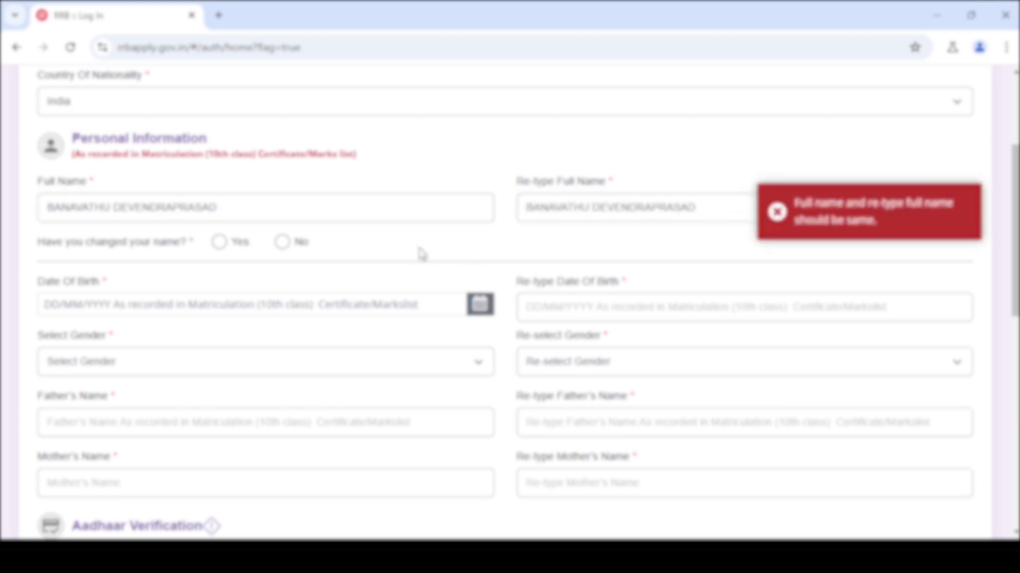
pyautogui.click(281, 241)
pyautogui.click(129, 297)
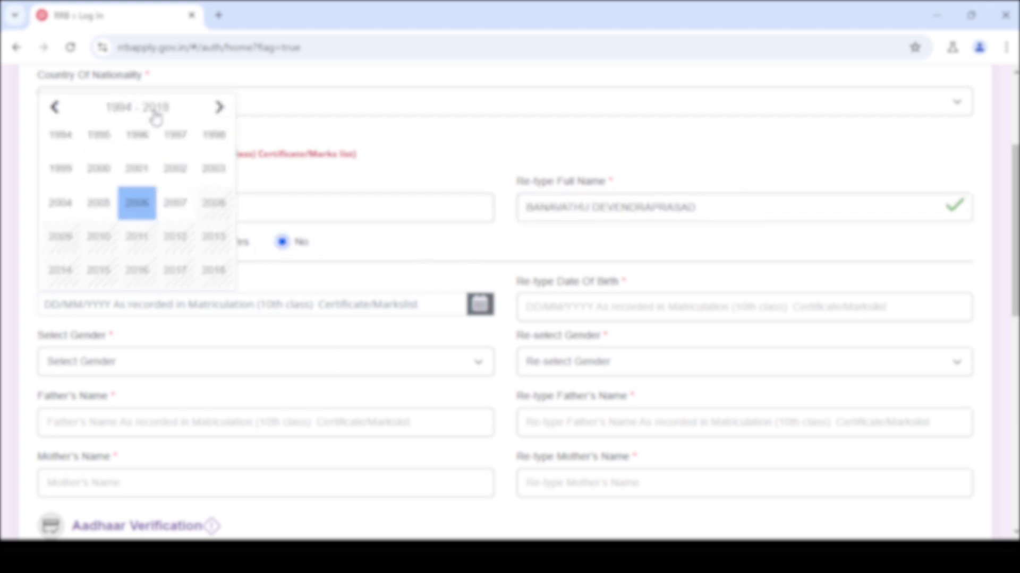
pyautogui.click(225, 173)
pyautogui.click(137, 106)
pyautogui.click(91, 182)
pyautogui.click(109, 224)
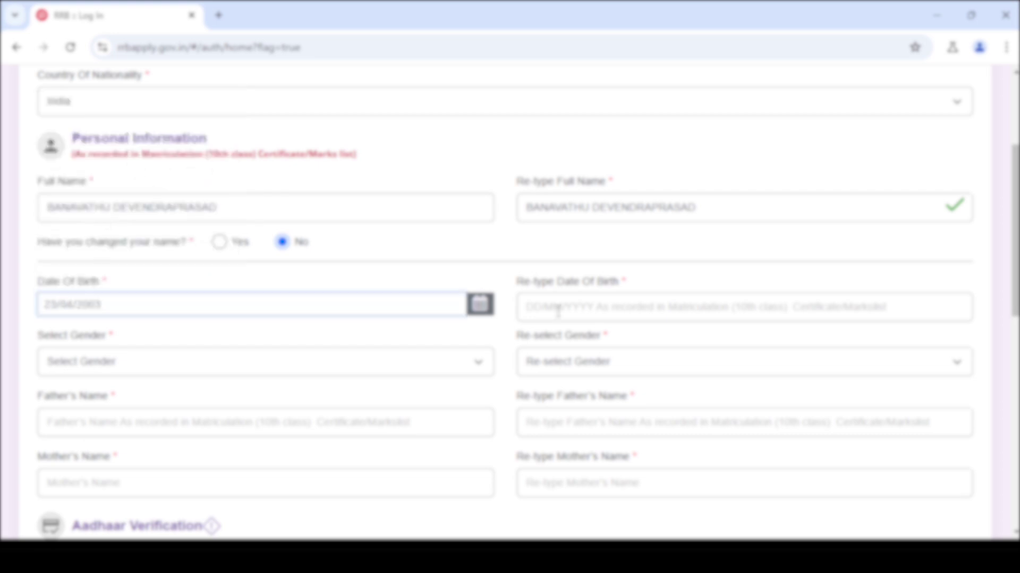
pyautogui.click(558, 307)
# - Set and confirm gender as Male, and enter the father's and mother's names twice each
pyautogui.press('Tab')
pyautogui.press('m')
pyautogui.press('Tab')
pyautogui.press('m')
pyautogui.press('Tab')
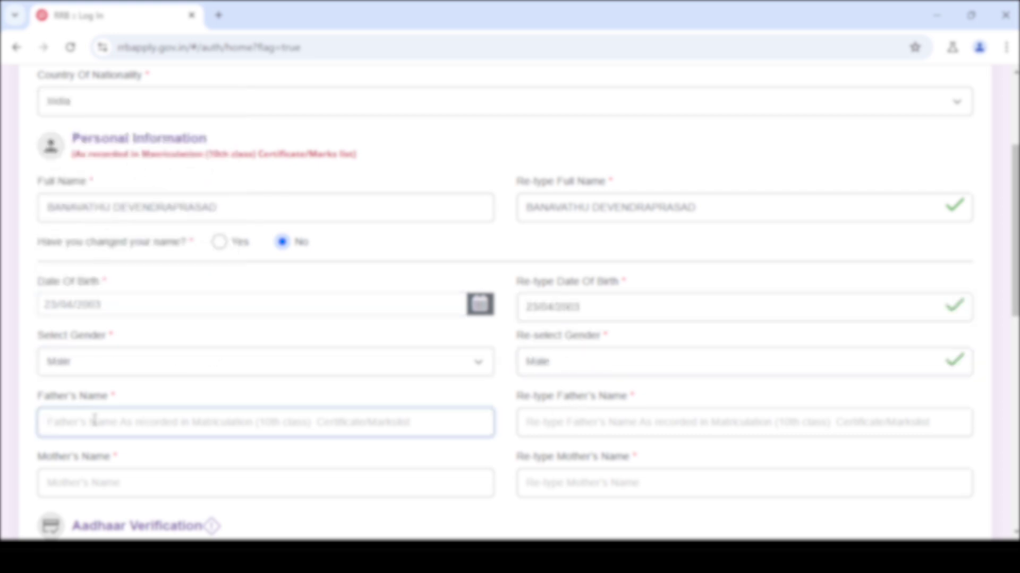
pyautogui.press('Tab')
pyautogui.press('Tab')
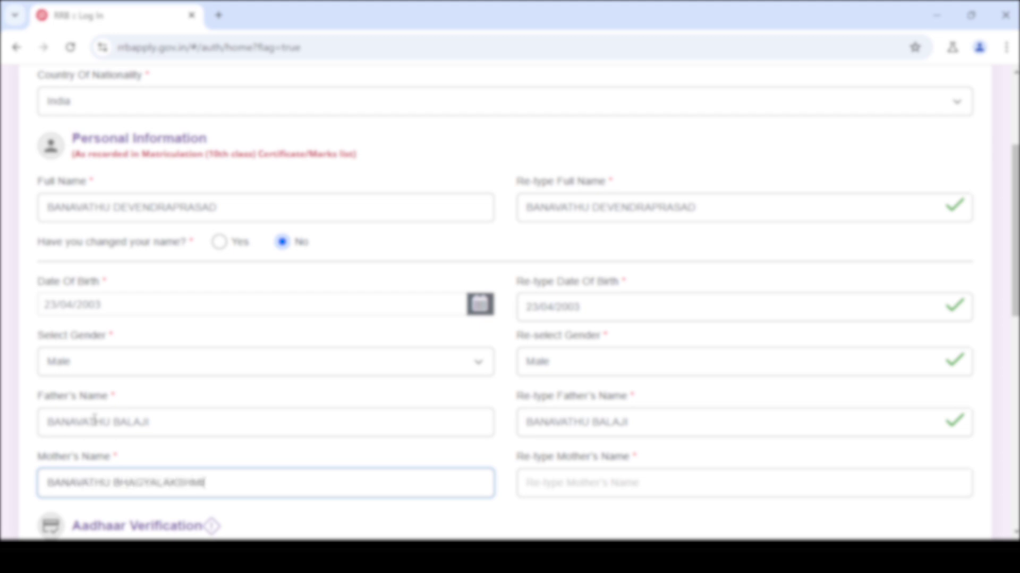
pyautogui.press('Tab')
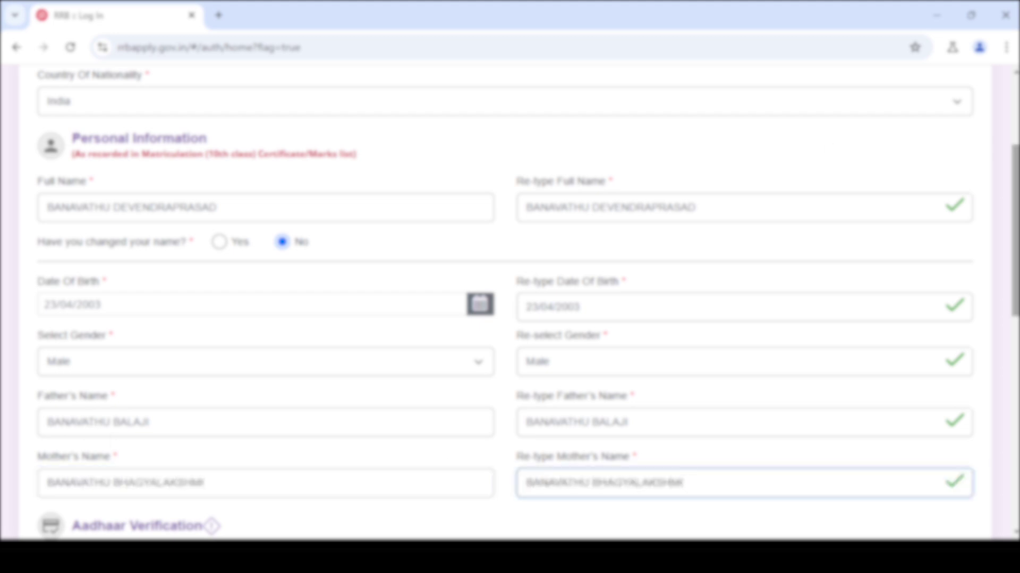
pyautogui.scroll(-8, 264, 175)
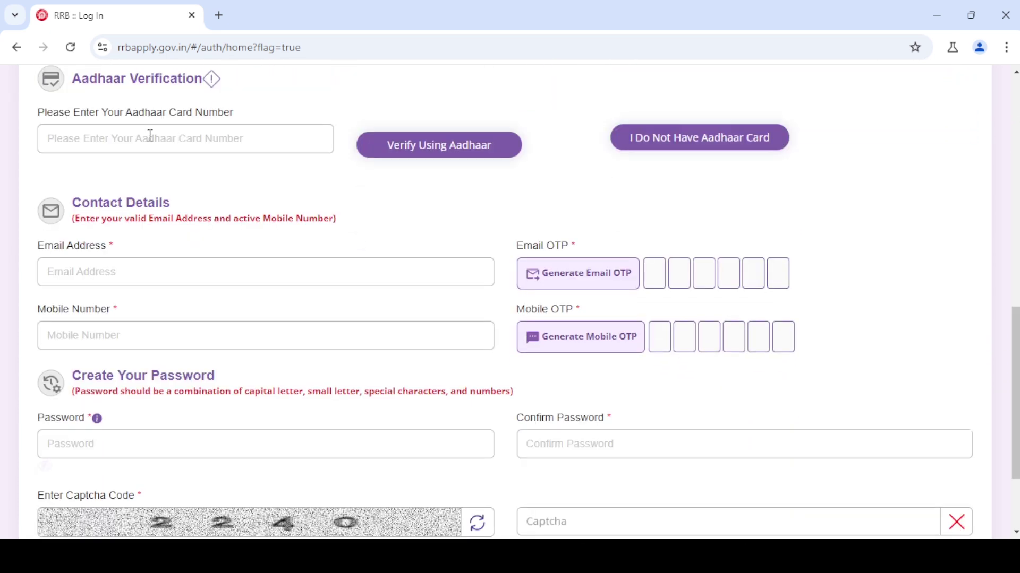
# - Try the no-Aadhaar ID-proof option, then switch back and enter the Aadhaar card number
pyautogui.click(150, 136)
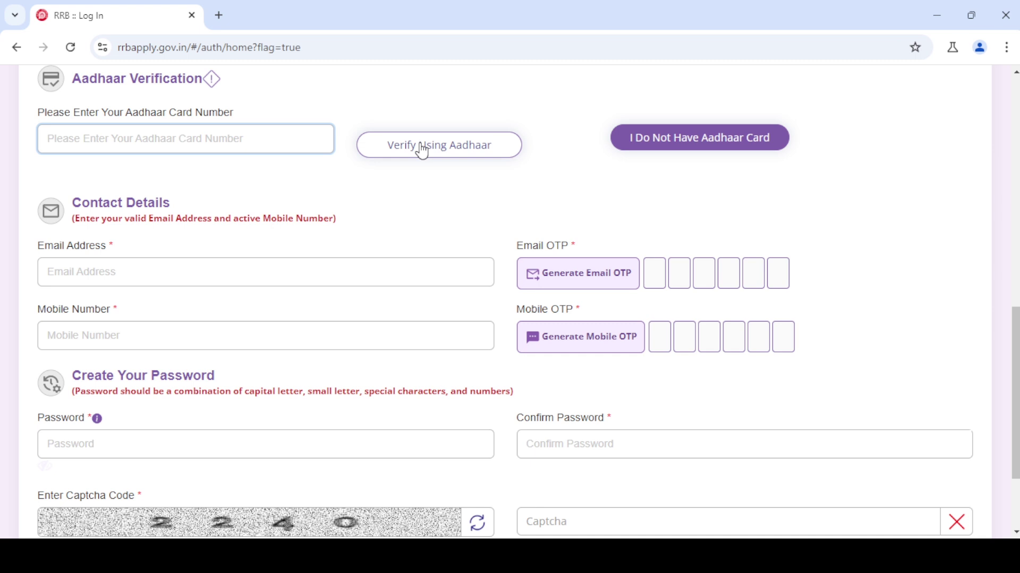
pyautogui.click(657, 144)
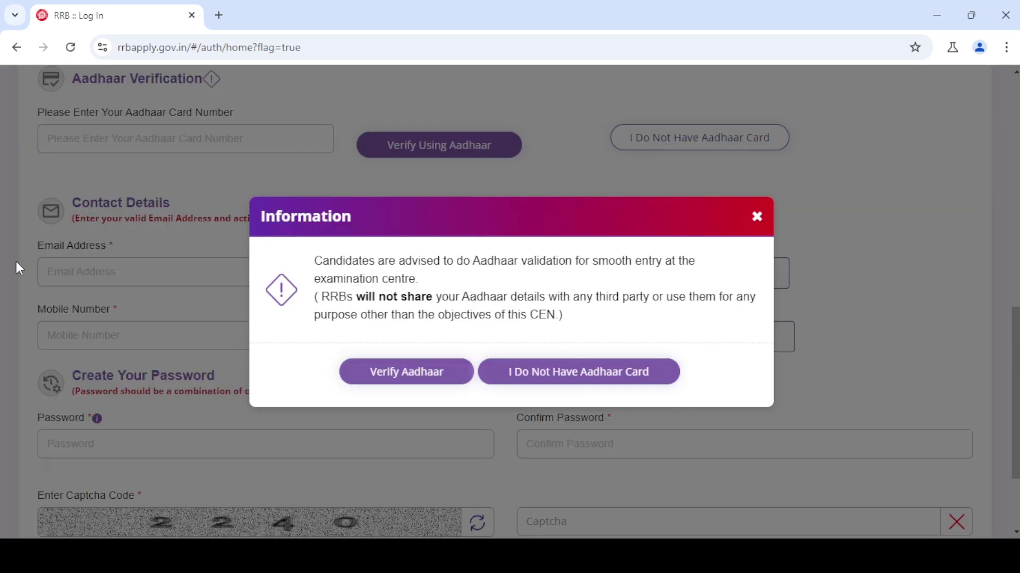
pyautogui.click(604, 384)
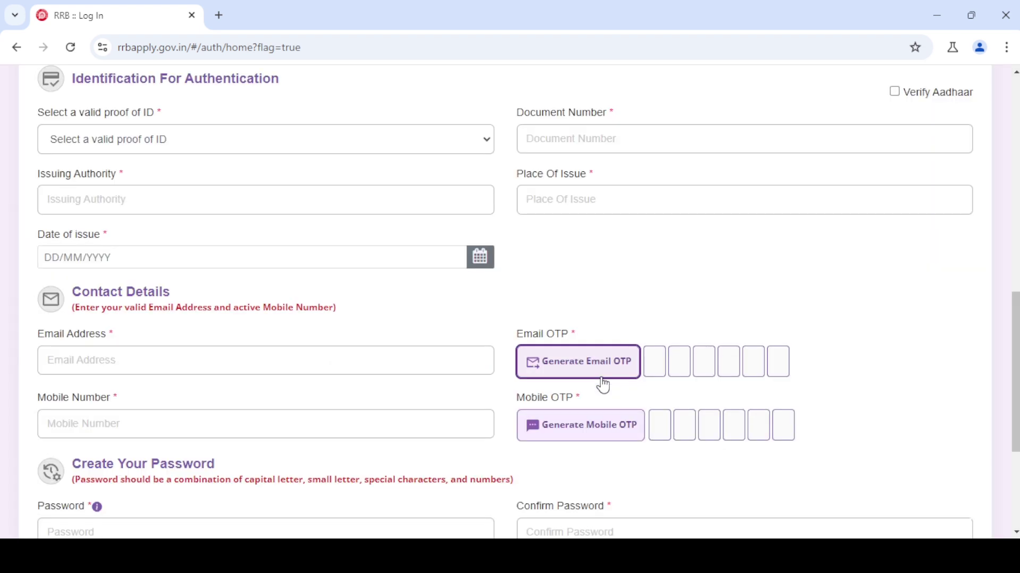
pyautogui.click(88, 147)
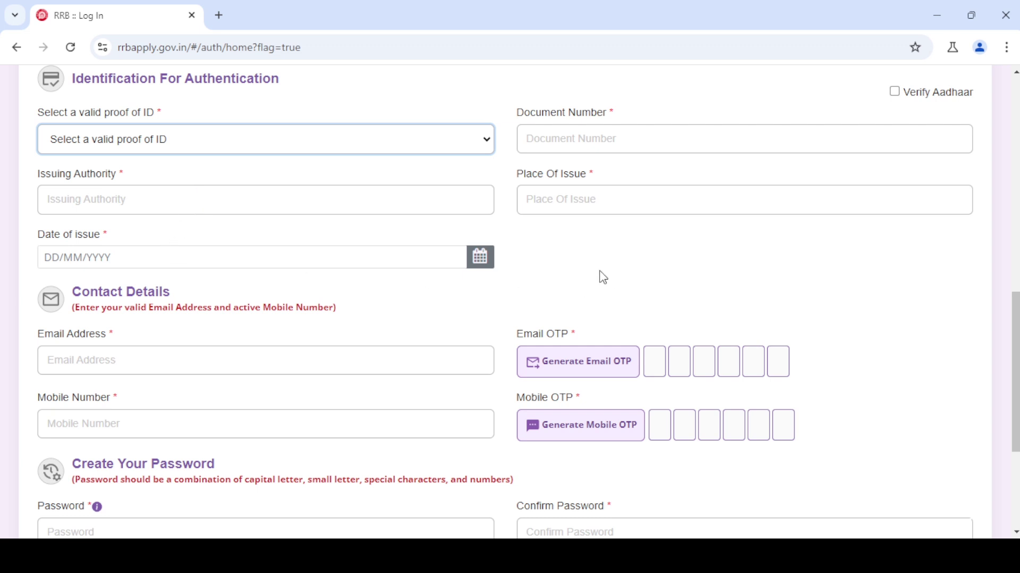
pyautogui.click(552, 262)
pyautogui.click(543, 137)
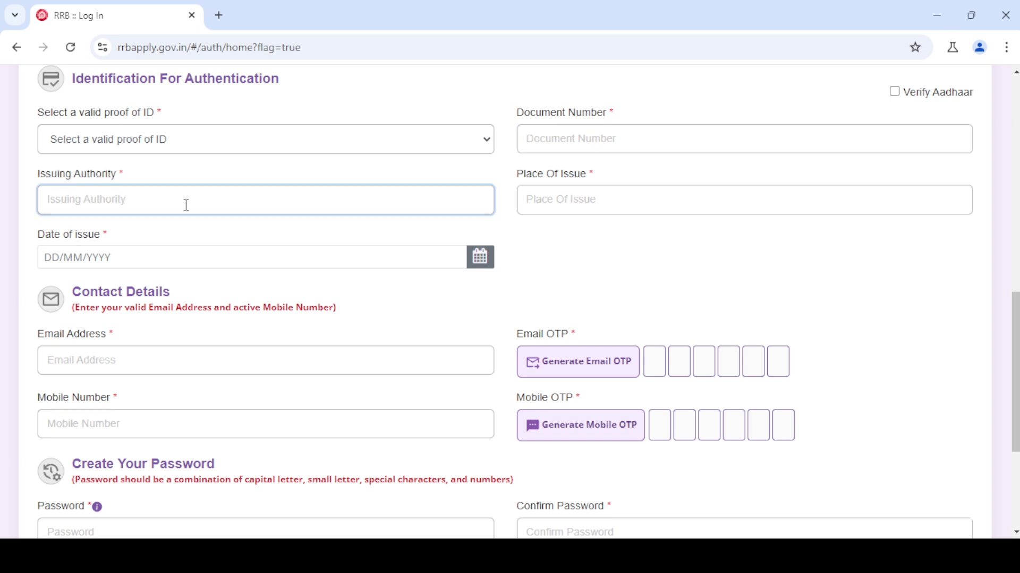
pyautogui.click(574, 206)
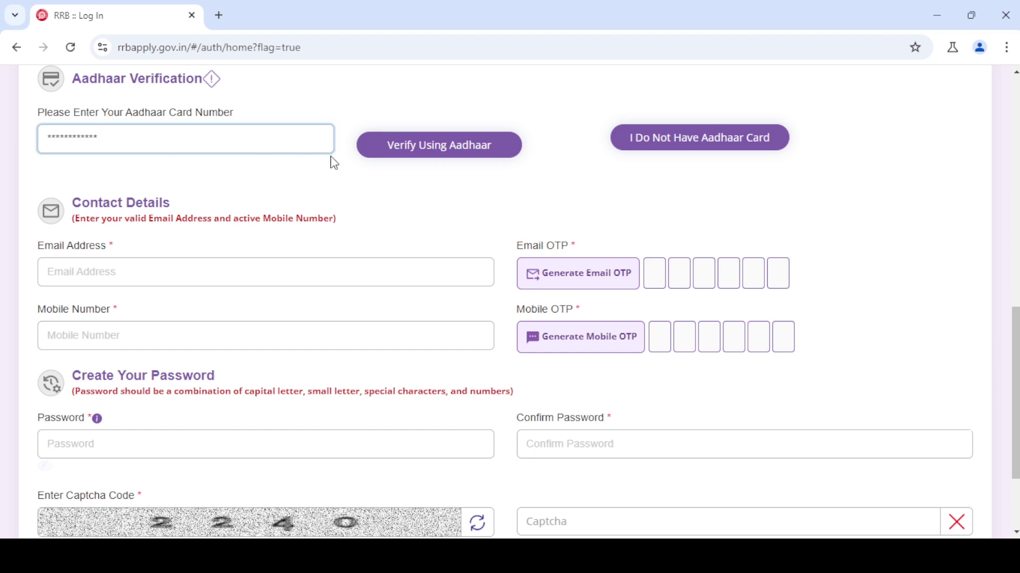
# - Verify the Aadhaar using matriculation details, tick the consent box, and submit
pyautogui.click(412, 160)
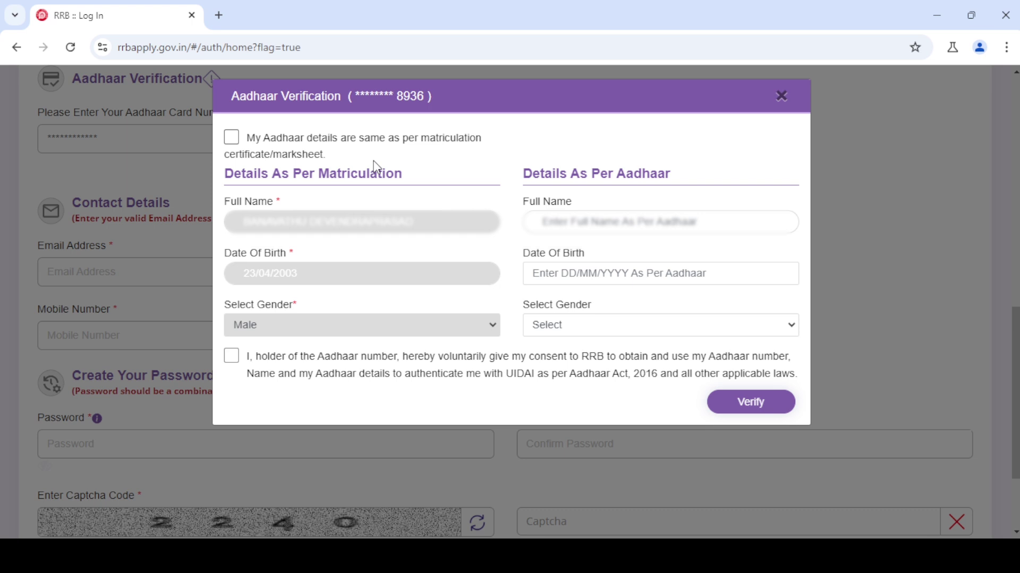
pyautogui.click(236, 140)
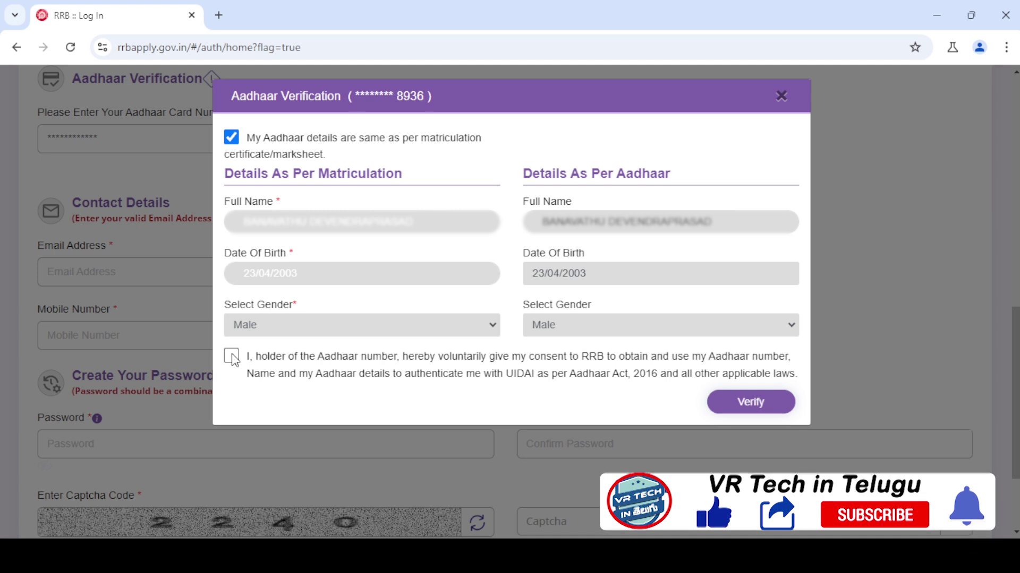
pyautogui.click(232, 359)
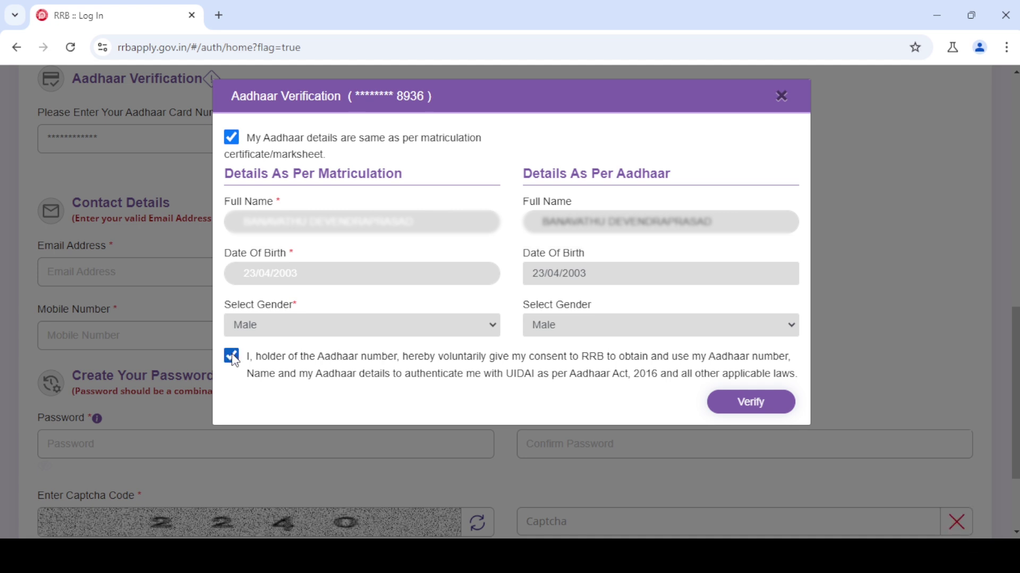
pyautogui.click(750, 406)
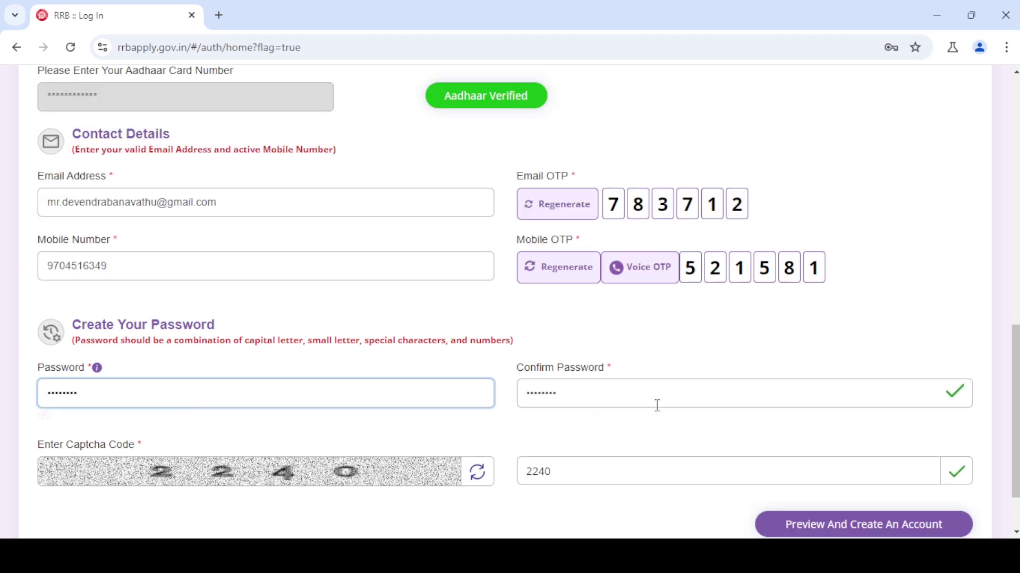
# - Fill in the password confirmation and bring up the Account Details preview
pyautogui.click(630, 394)
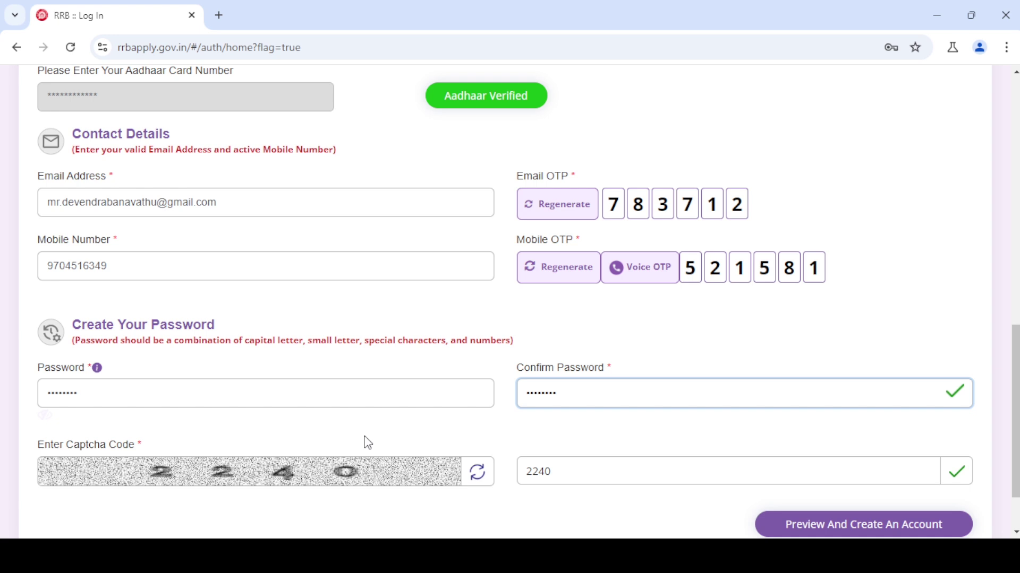
pyautogui.click(854, 526)
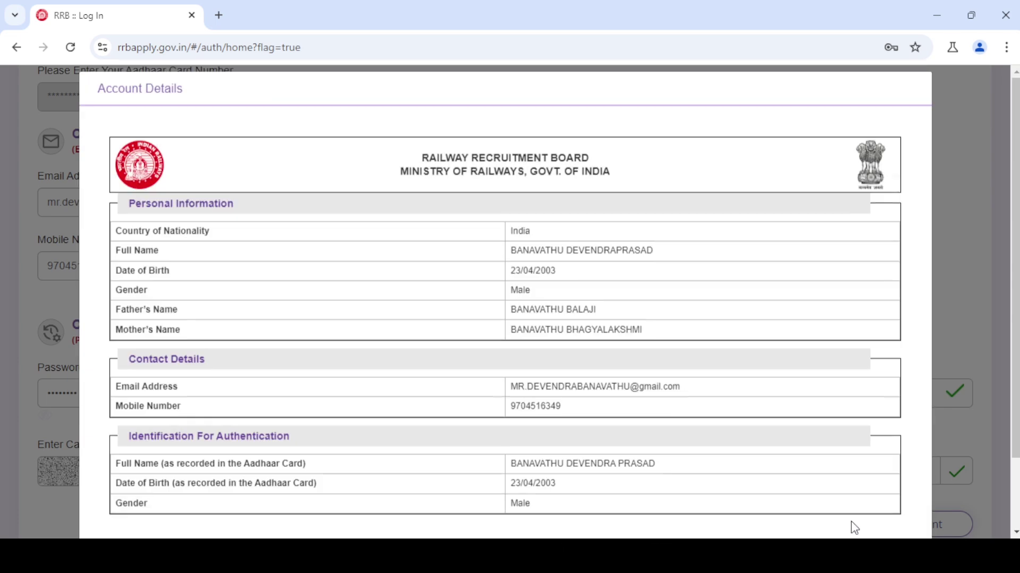
pyautogui.scroll(-2, 850, 525)
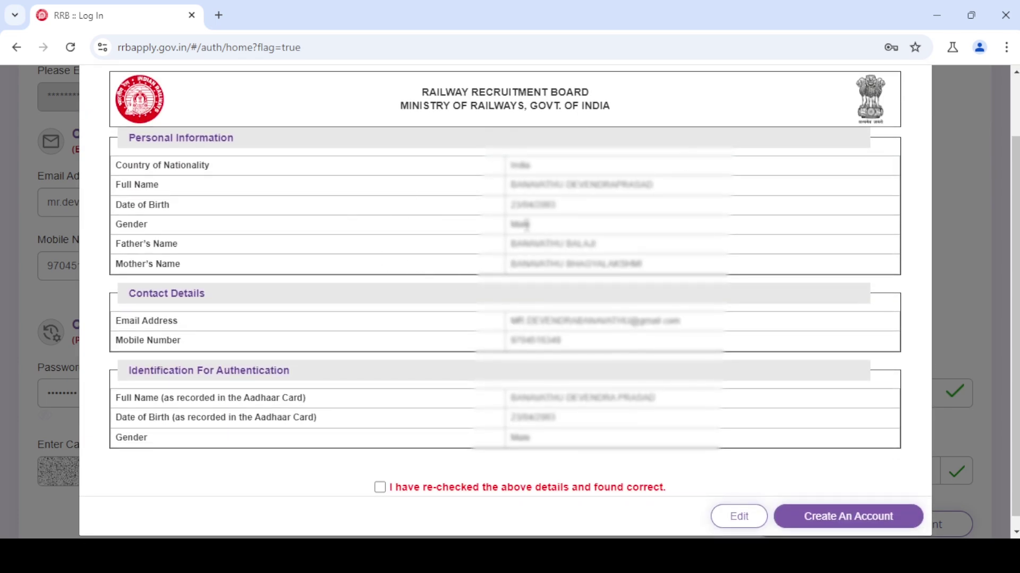
pyautogui.tripleClick(531, 180)
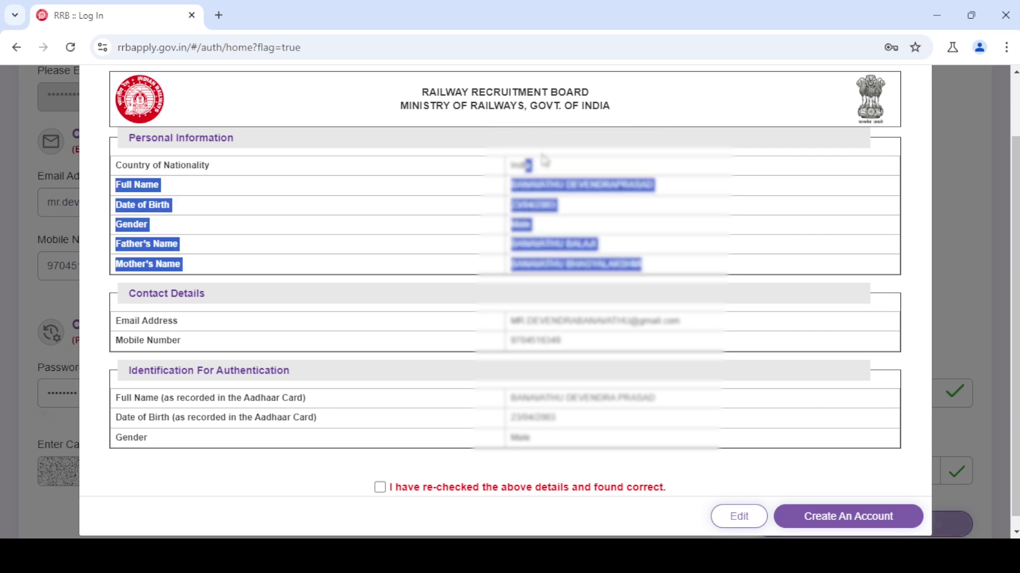
pyautogui.click(539, 185)
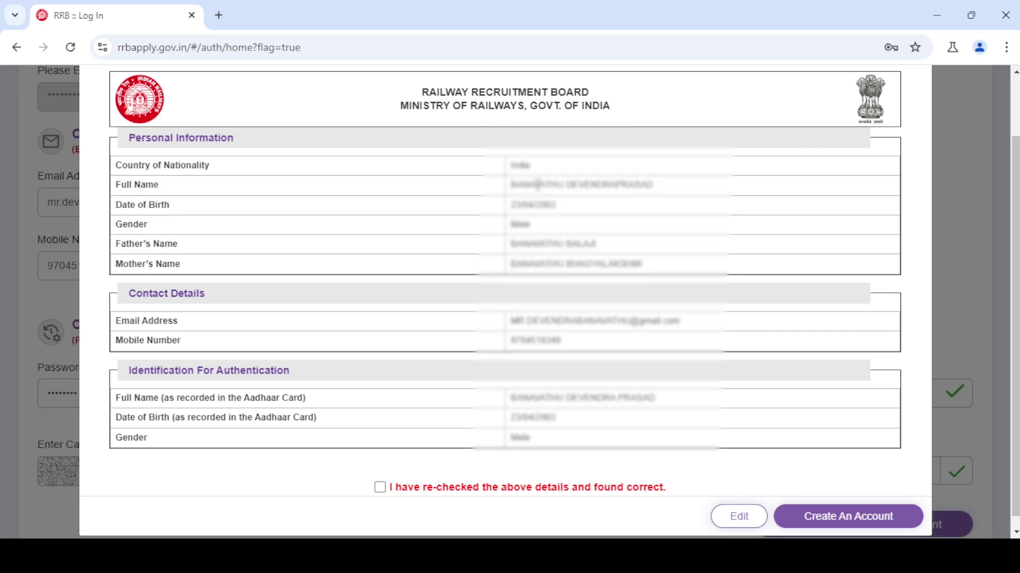
pyautogui.doubleClick(523, 225)
pyautogui.moveTo(511, 244); pyautogui.dragTo(562, 244)
pyautogui.moveTo(513, 266); pyautogui.dragTo(572, 280)
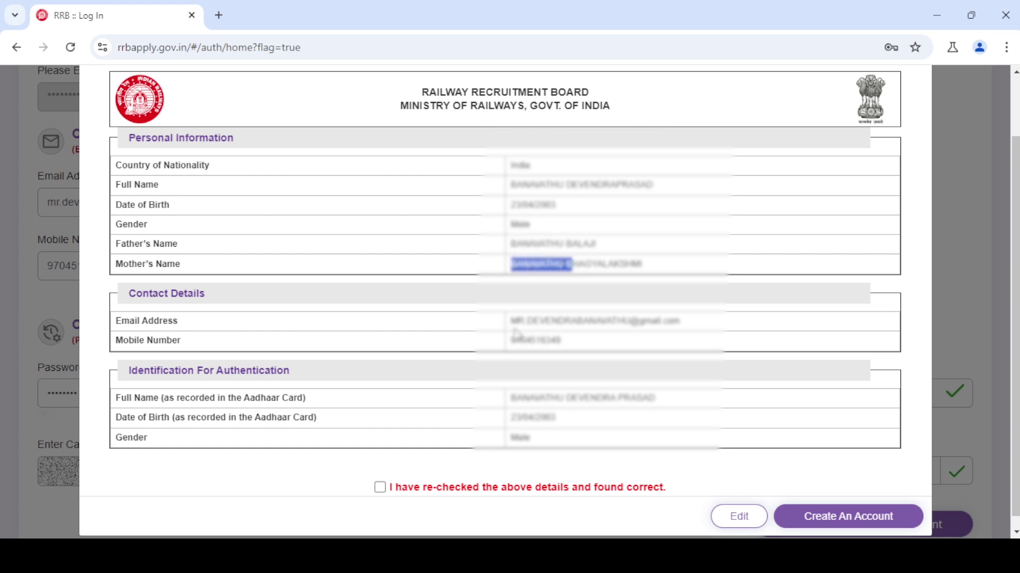
pyautogui.moveTo(525, 321); pyautogui.dragTo(600, 320)
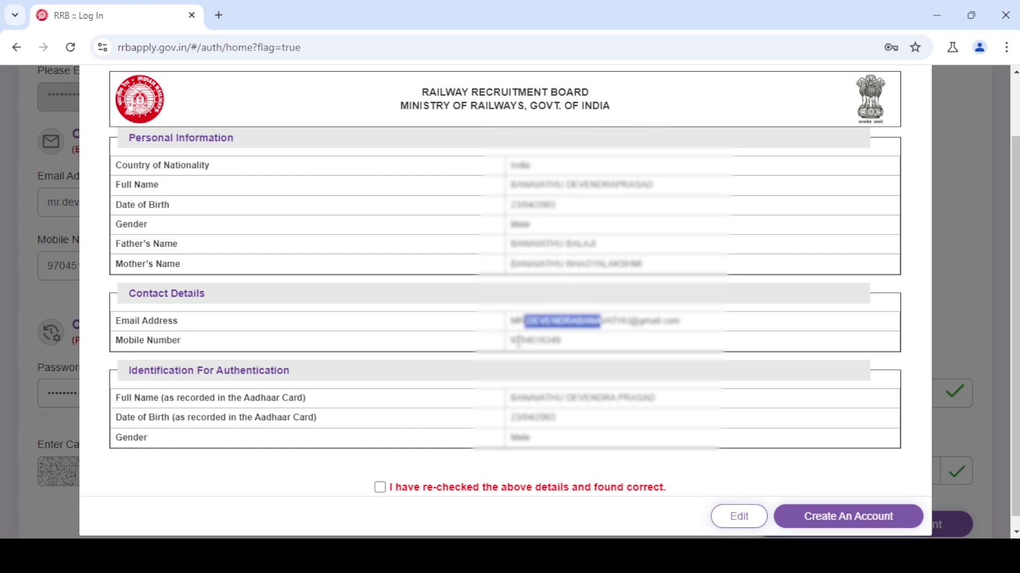
pyautogui.moveTo(516, 340); pyautogui.dragTo(552, 341)
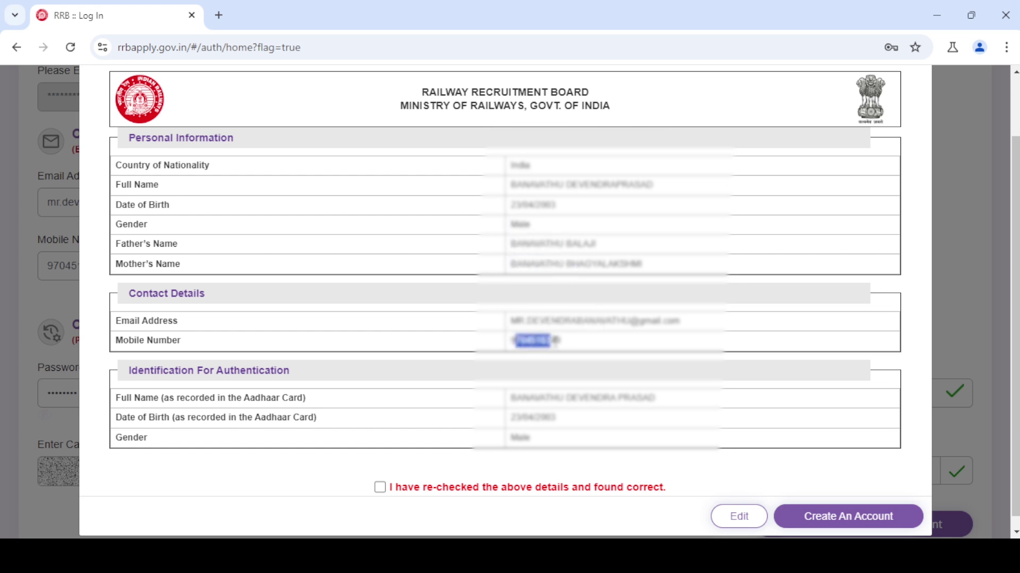
pyautogui.click(587, 347)
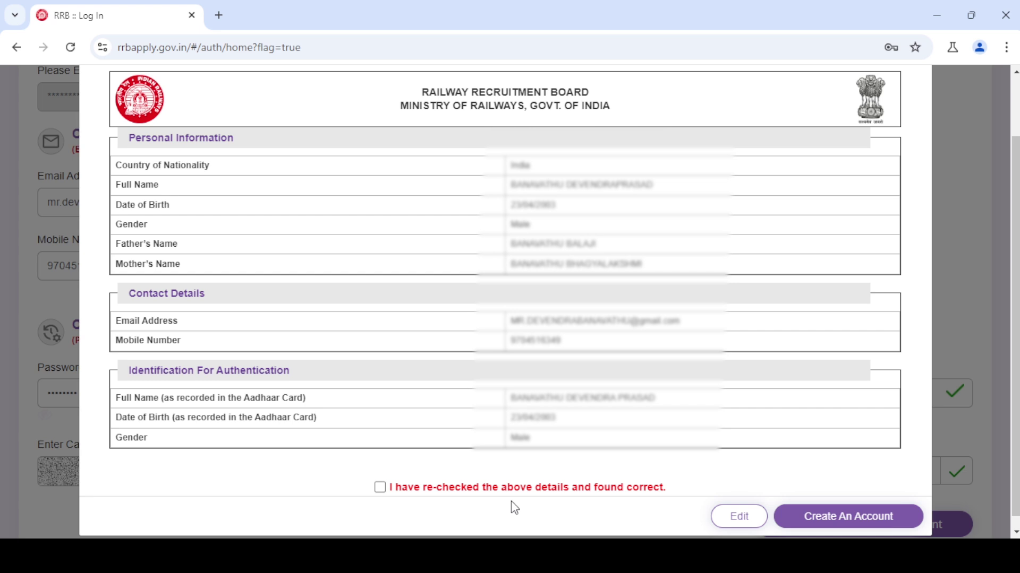
# - Tick 'I have re-checked the above details', create the account and proceed past the warning
pyautogui.click(381, 489)
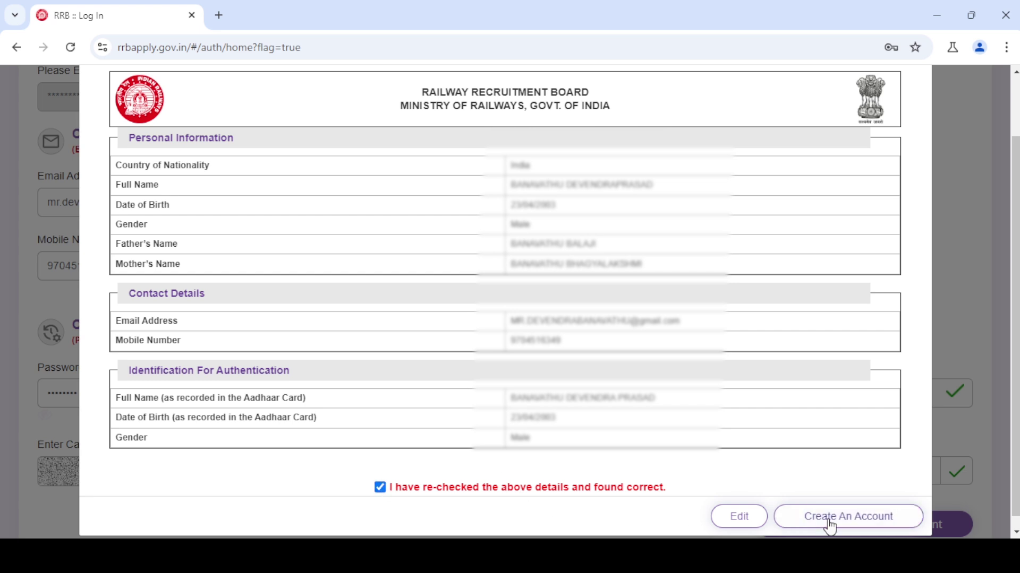
pyautogui.click(831, 525)
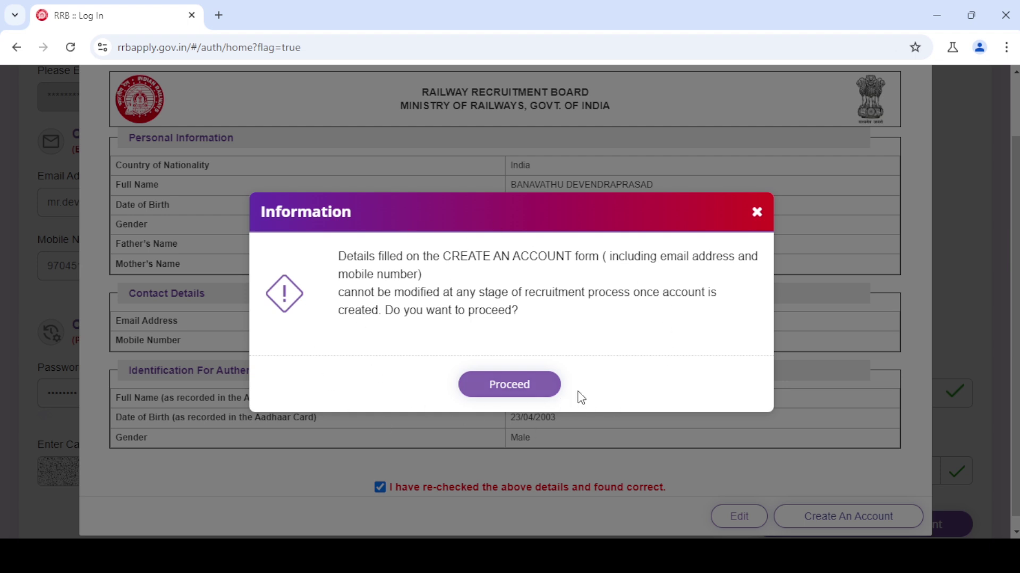
pyautogui.click(505, 393)
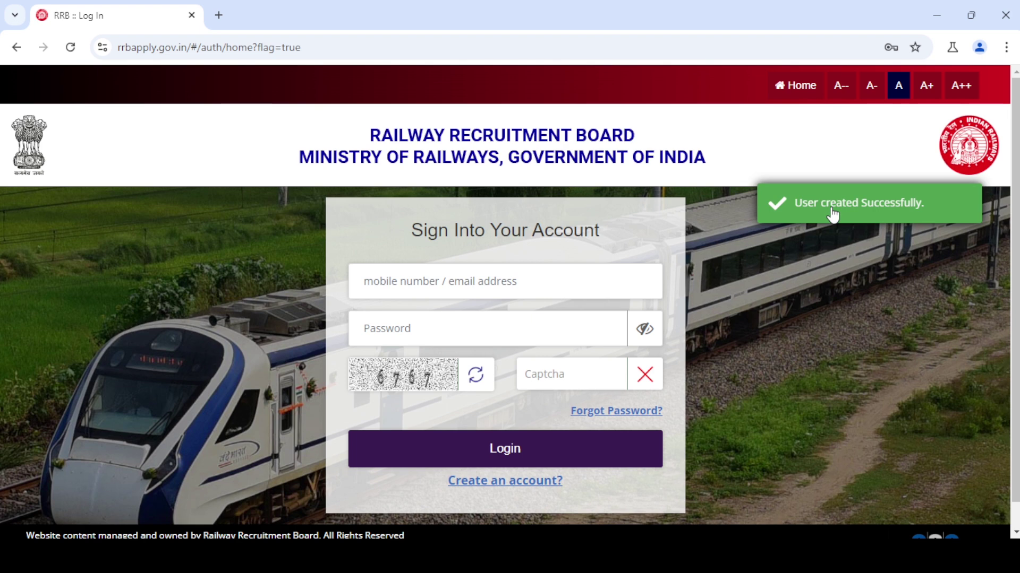
# - Log in with the registered mobile number, the account password and captcha 6767
pyautogui.click(404, 283)
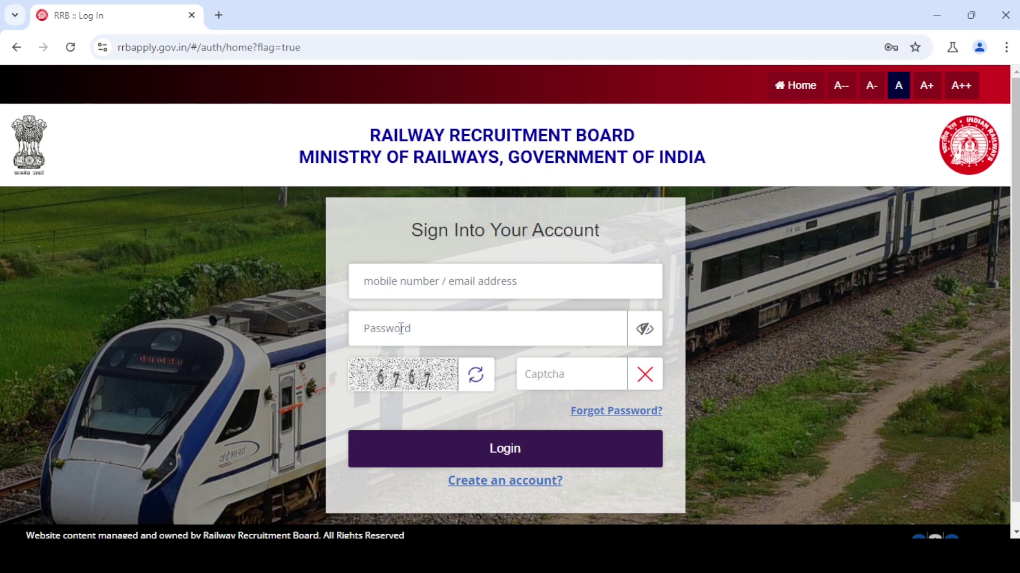
pyautogui.click(401, 328)
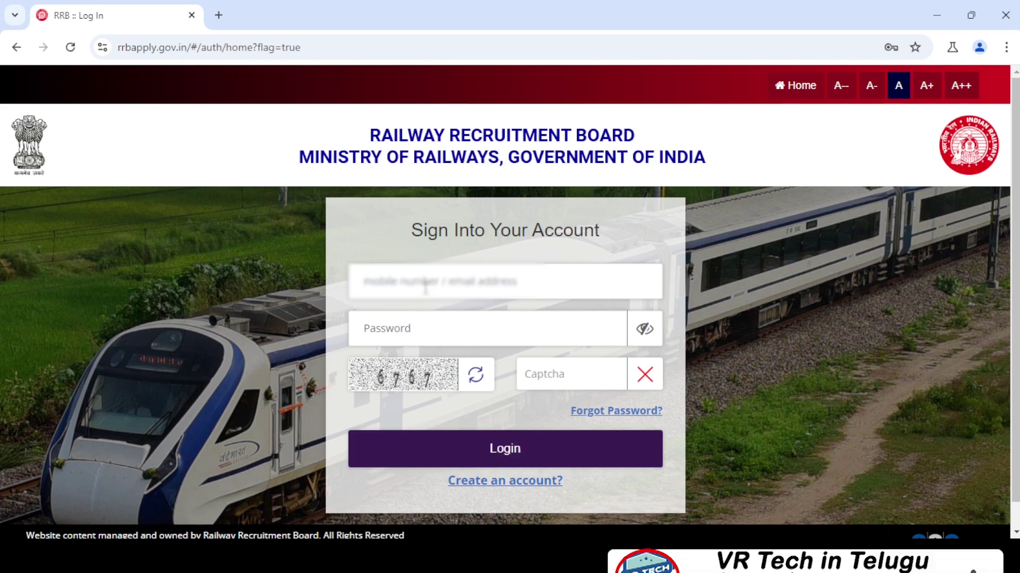
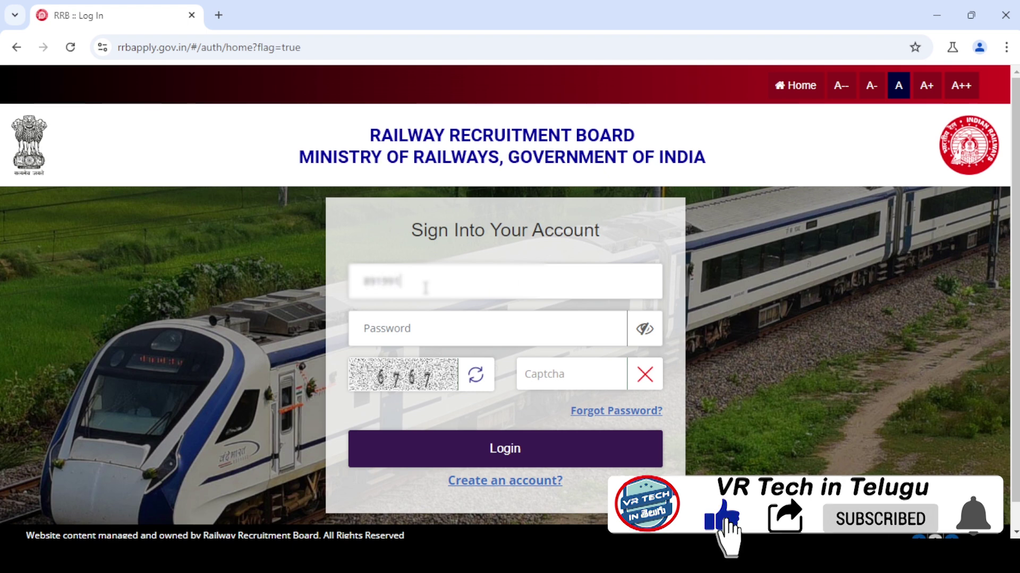
pyautogui.click(429, 332)
pyautogui.write('****')
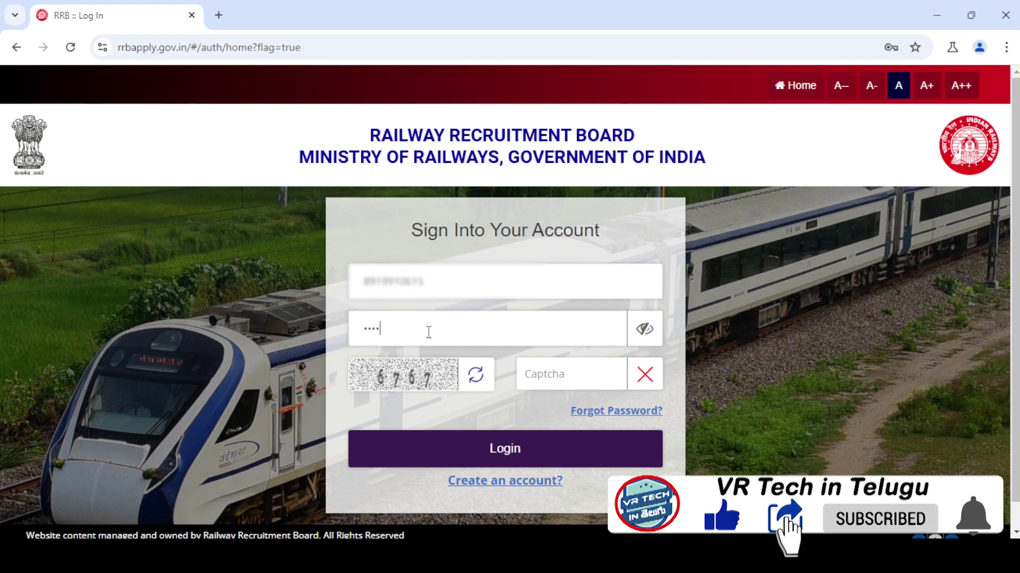
pyautogui.click(592, 370)
pyautogui.moveTo(441, 326); pyautogui.dragTo(329, 339)
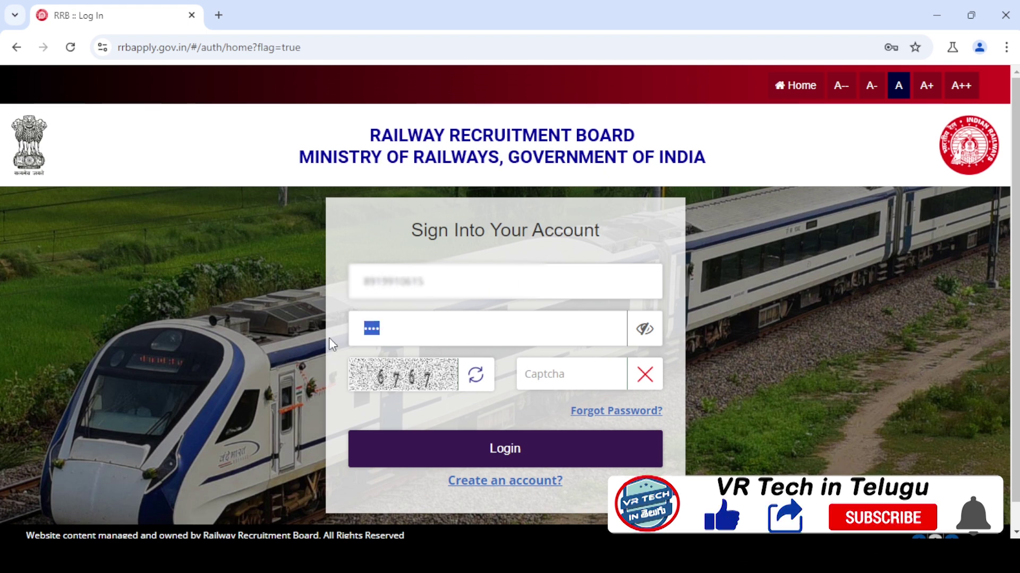
pyautogui.write('************')
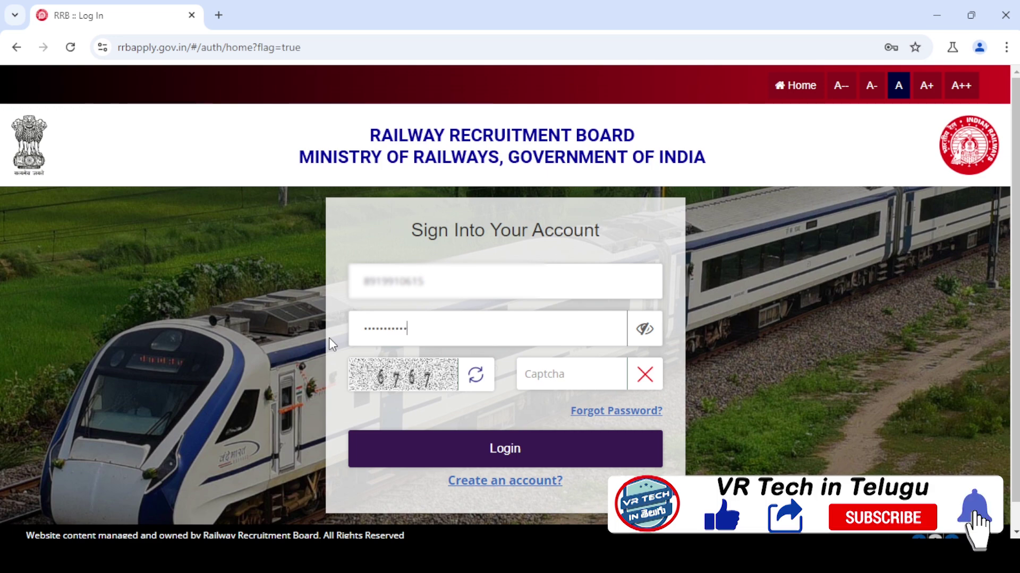
pyautogui.click(555, 365)
pyautogui.write('6767')
pyautogui.press('Return')
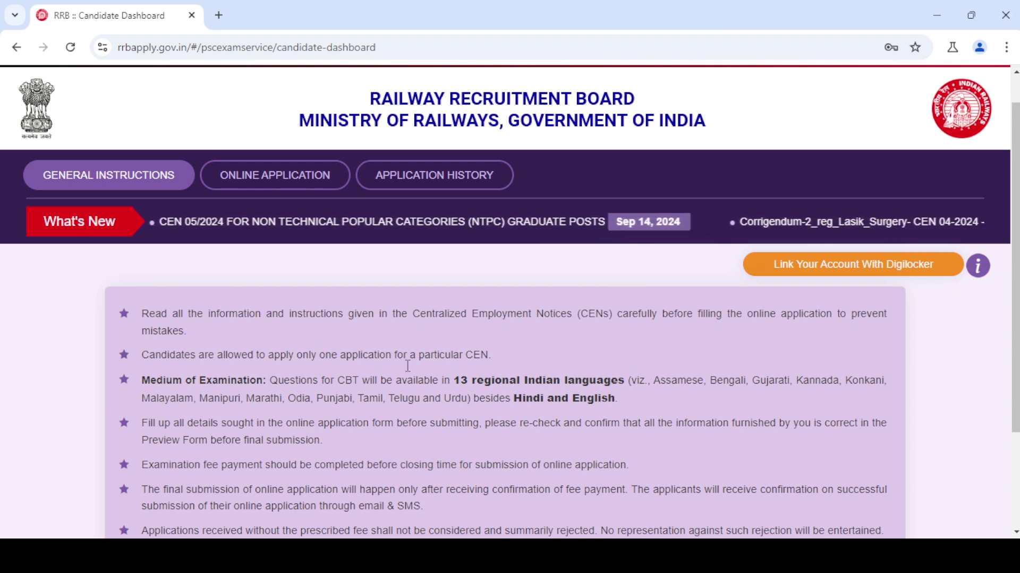
# - Select Secunderabad as the RRB for the CEN 05/2024 NTPC Graduate Posts application
pyautogui.click(262, 185)
pyautogui.scroll(-1, 259, 177)
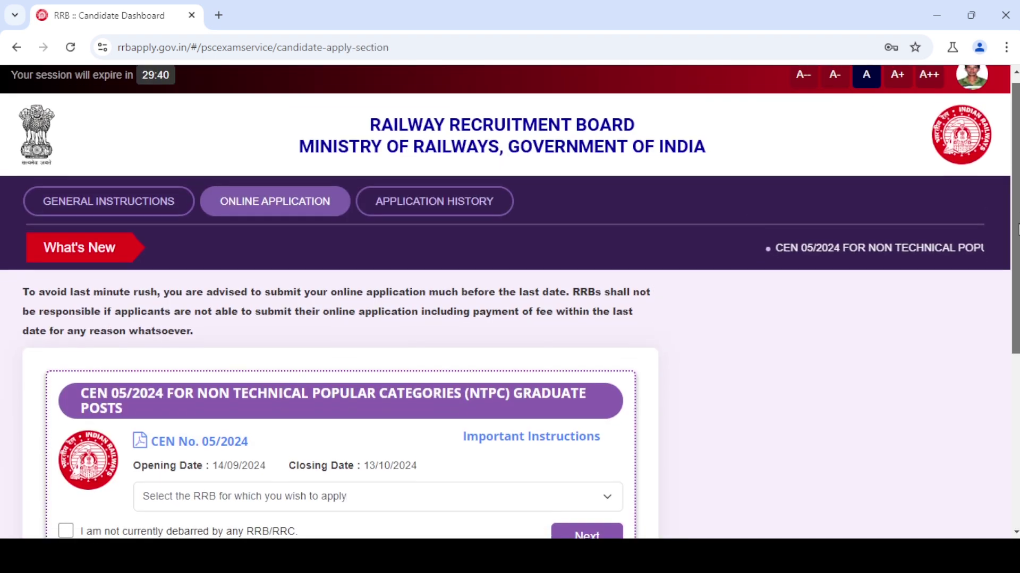
pyautogui.moveTo(1017, 261); pyautogui.dragTo(1017, 318)
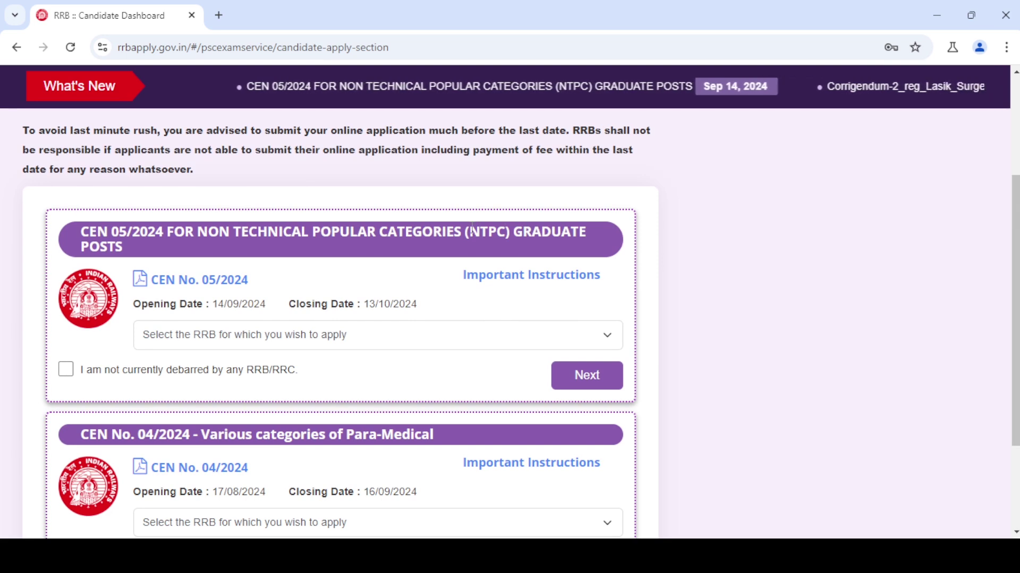
pyautogui.moveTo(471, 229); pyautogui.dragTo(595, 245)
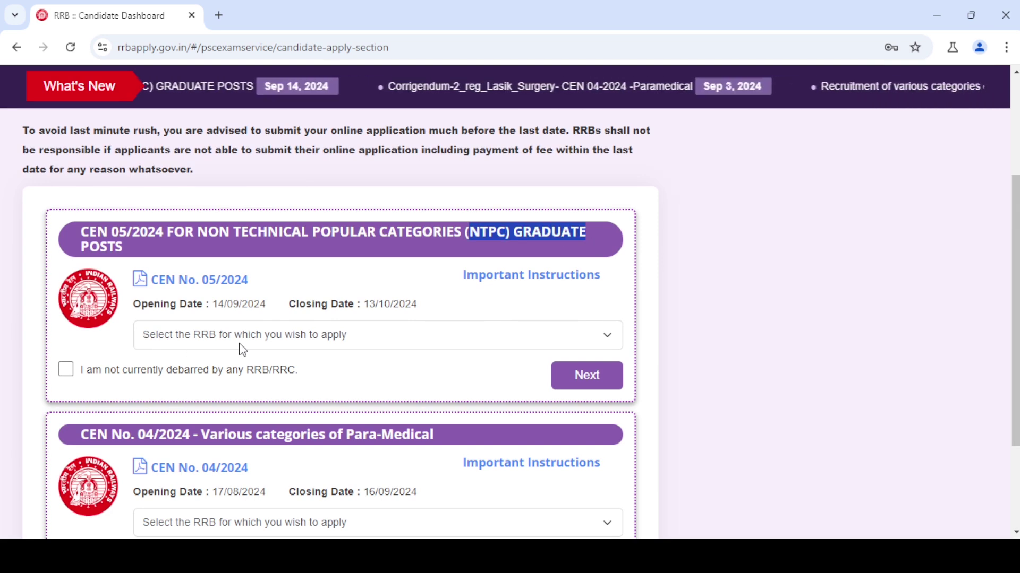
pyautogui.click(324, 345)
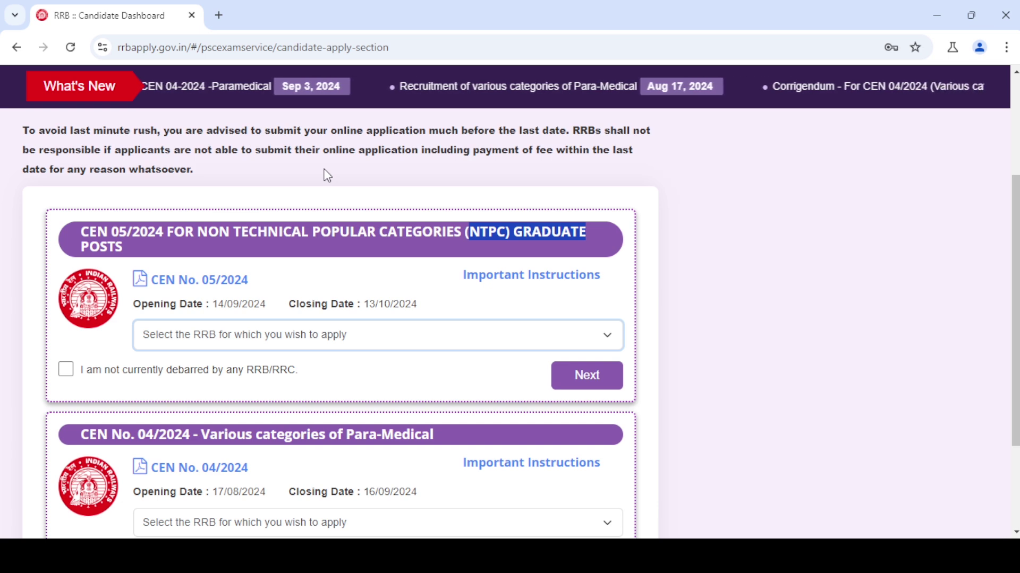
pyautogui.press('s')
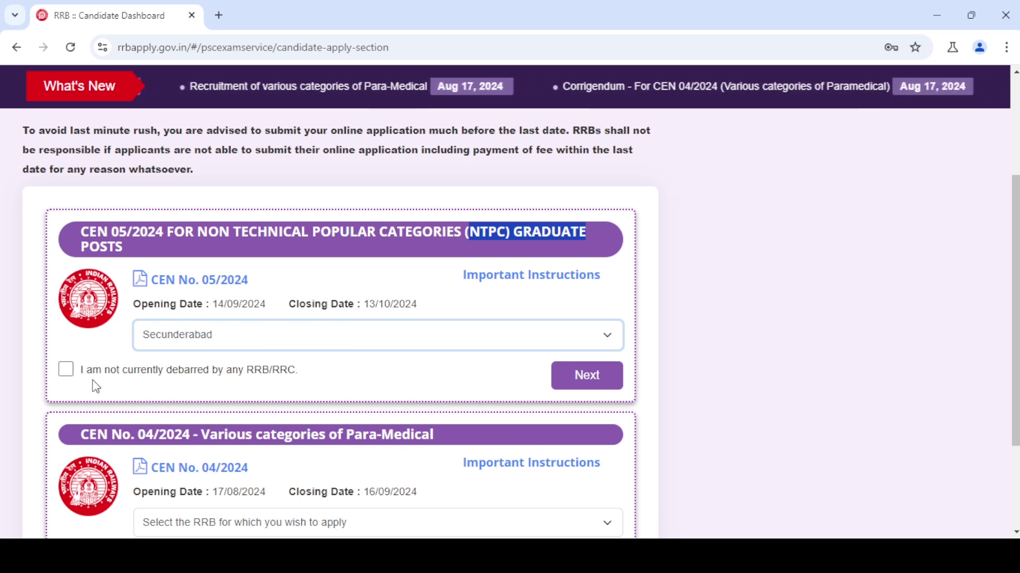
# - Declare not being debarred by any RRB/RRC and proceed to Personal Details
pyautogui.moveTo(84, 375); pyautogui.dragTo(306, 379)
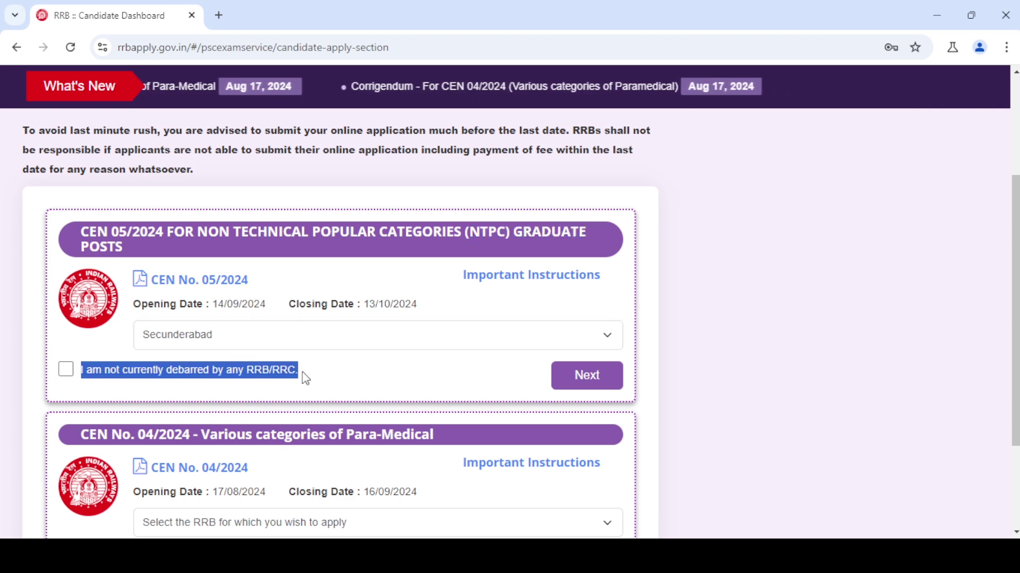
pyautogui.click(118, 387)
pyautogui.click(73, 376)
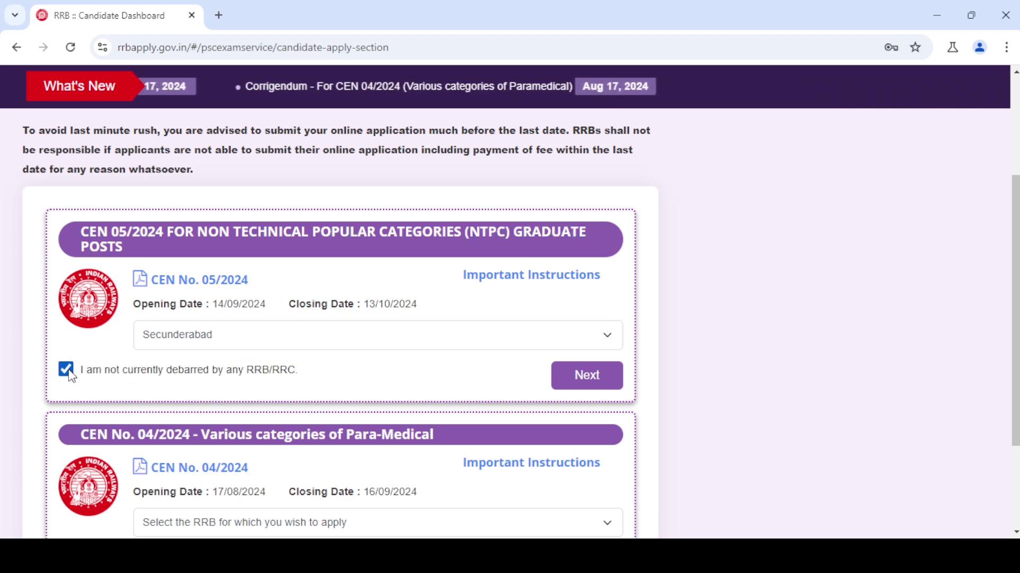
pyautogui.click(580, 379)
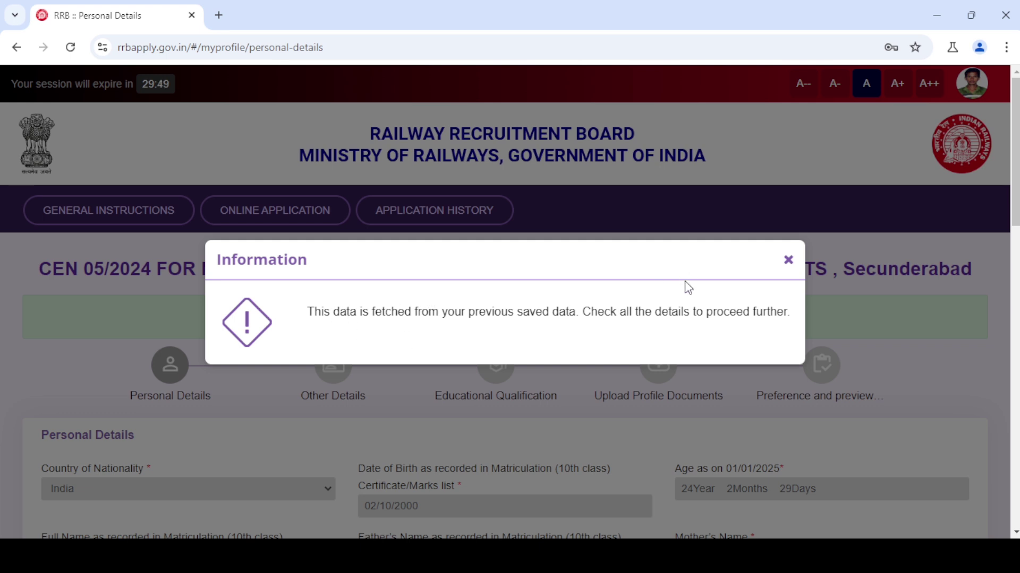
# - Dismiss the saved-data notice and check the prefilled birth date, parents' names, e-mail and mobile
pyautogui.click(789, 260)
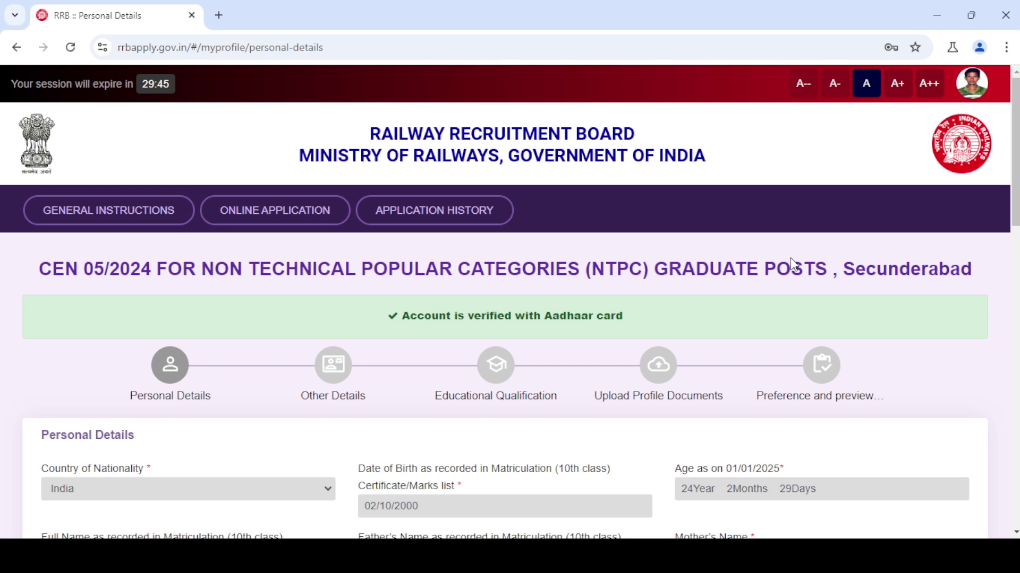
pyautogui.scroll(-5, 115, 183)
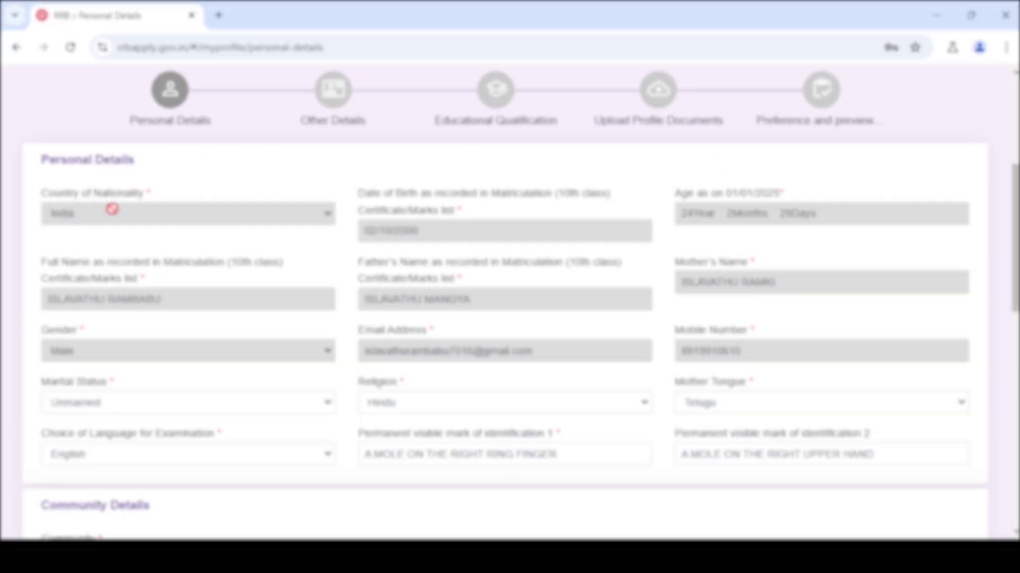
pyautogui.doubleClick(405, 232)
pyautogui.click(700, 217)
pyautogui.doubleClick(434, 301)
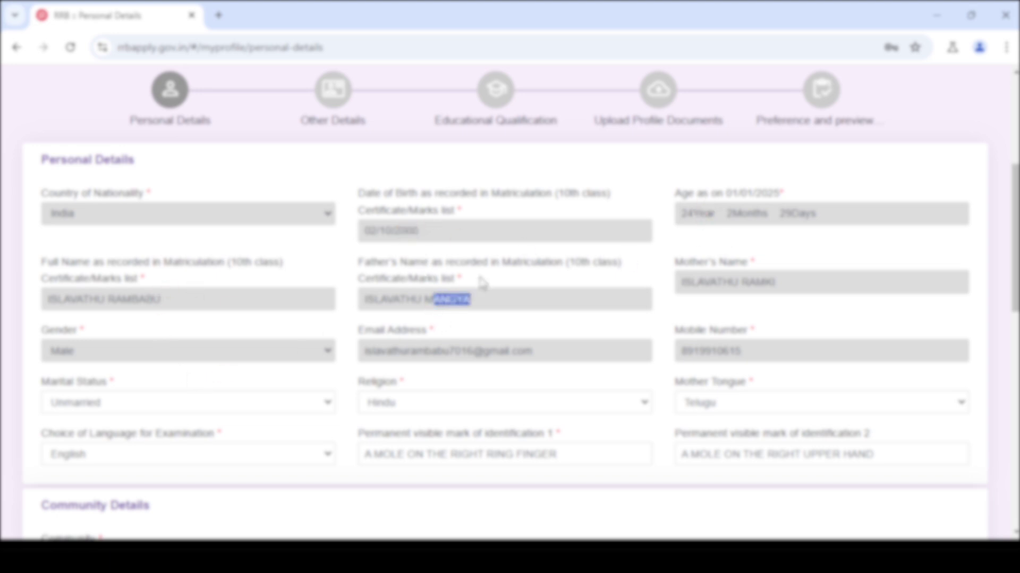
pyautogui.moveTo(697, 283); pyautogui.dragTo(742, 281)
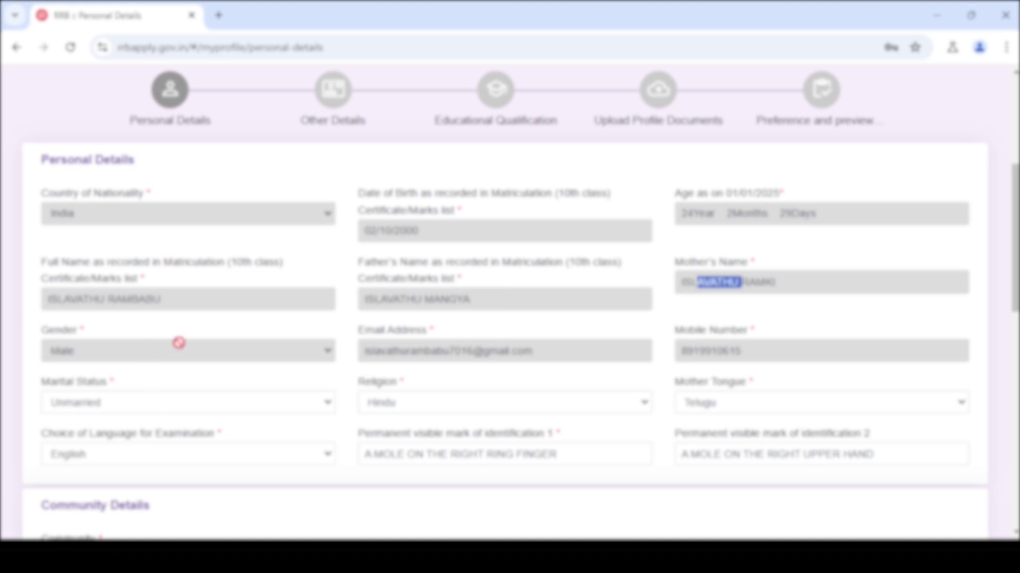
pyautogui.moveTo(450, 358); pyautogui.dragTo(490, 337)
pyautogui.moveTo(688, 350); pyautogui.dragTo(697, 348)
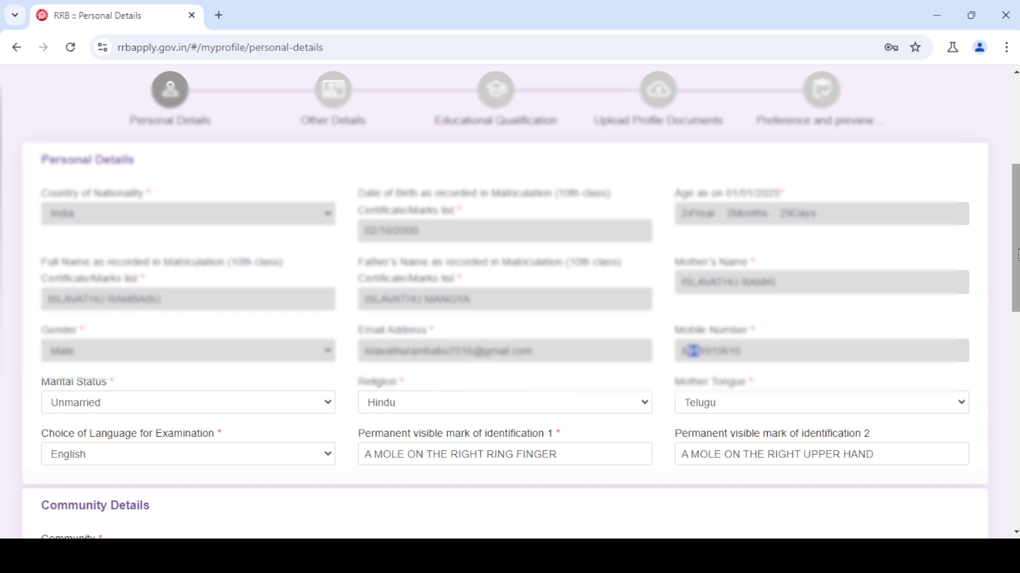
pyautogui.moveTo(1017, 243); pyautogui.dragTo(1016, 336)
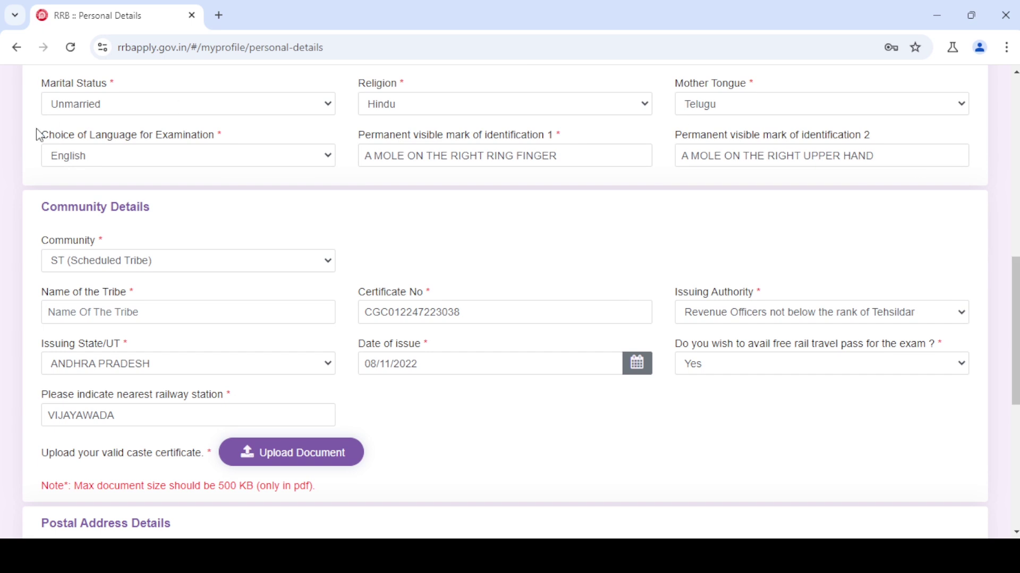
pyautogui.click(153, 116)
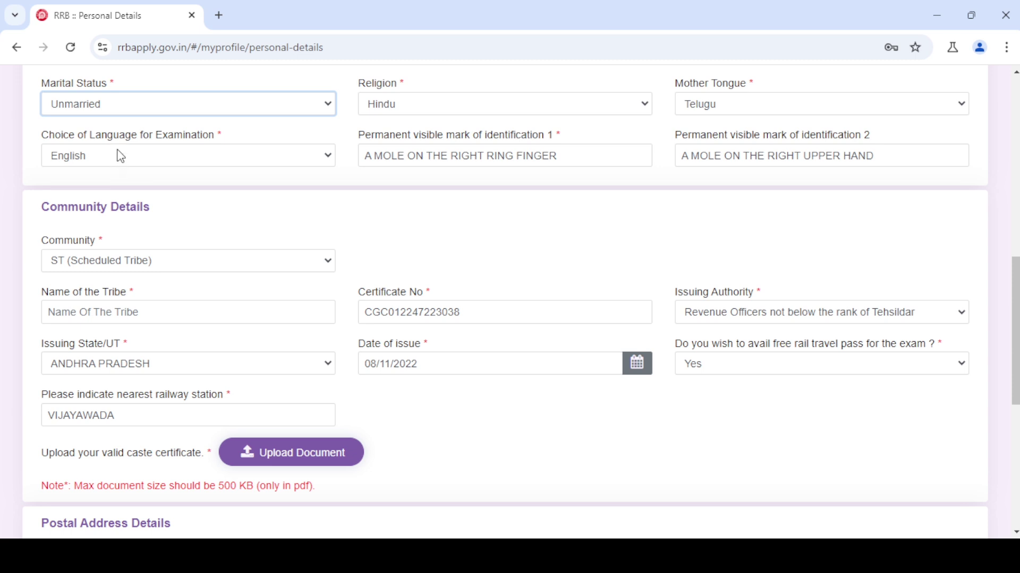
pyautogui.click(338, 104)
pyautogui.click(421, 110)
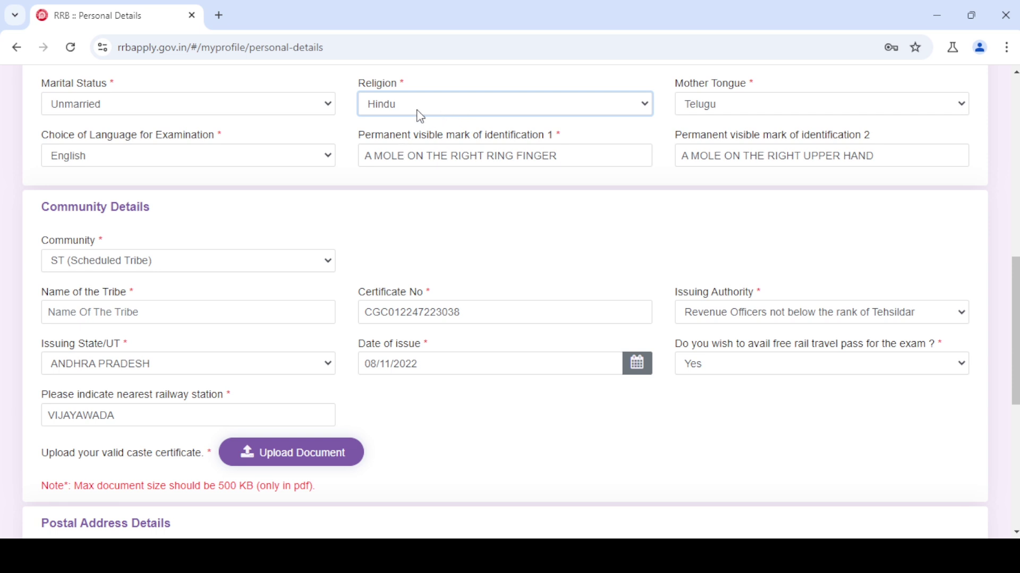
pyautogui.click(186, 109)
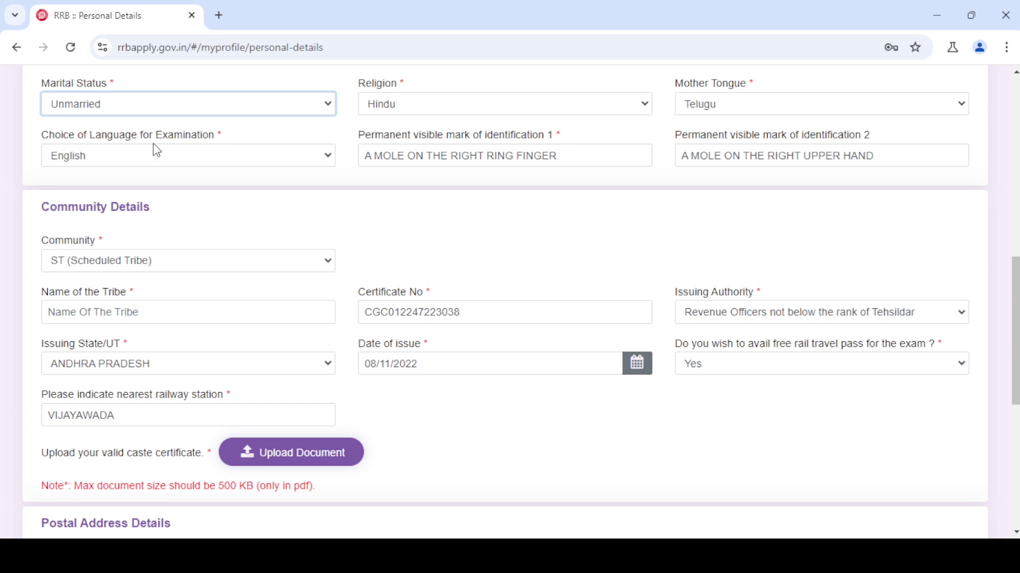
pyautogui.click(721, 110)
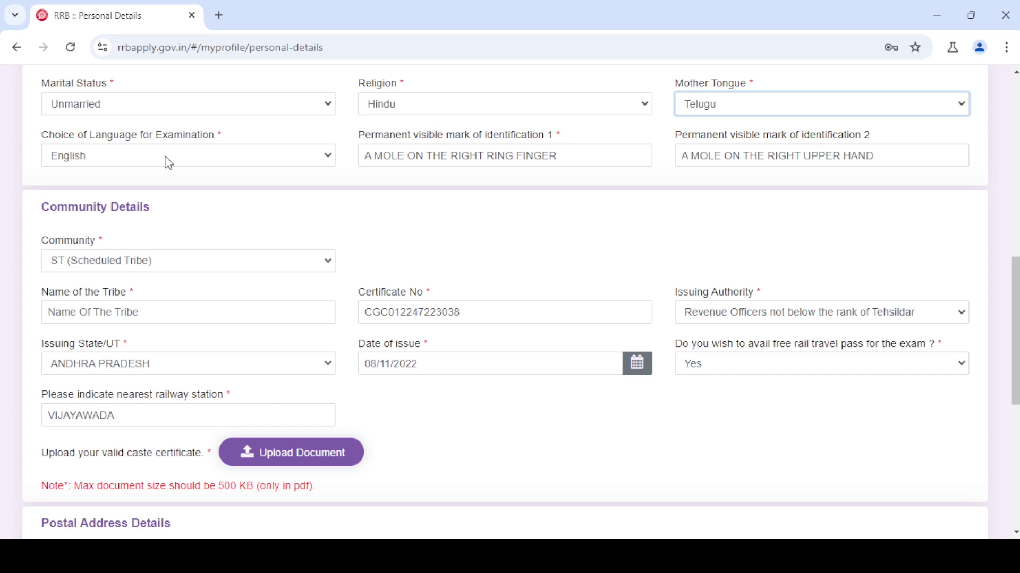
pyautogui.press('Tab')
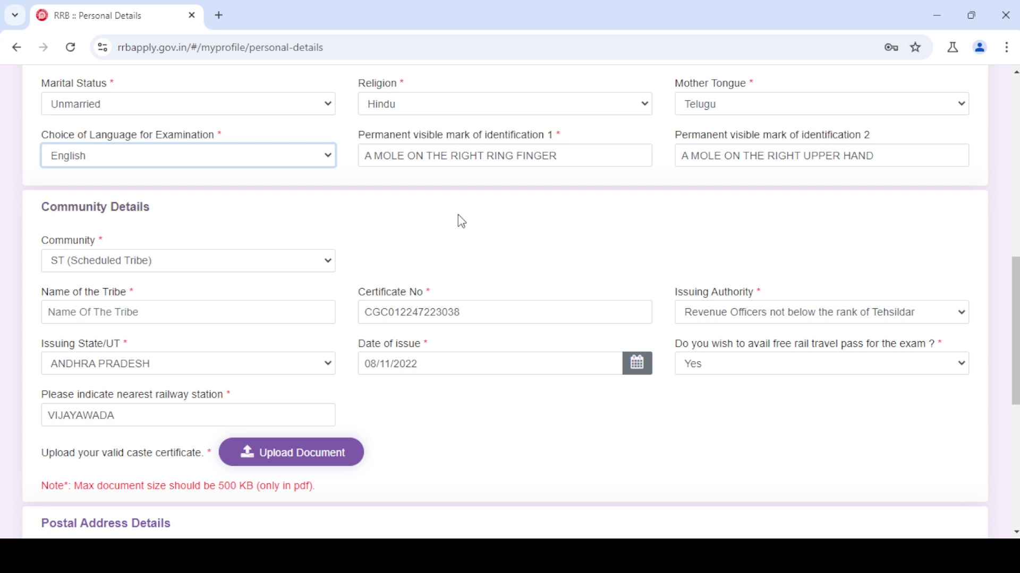
pyautogui.moveTo(357, 134); pyautogui.dragTo(337, 167)
pyautogui.moveTo(895, 157); pyautogui.dragTo(682, 159)
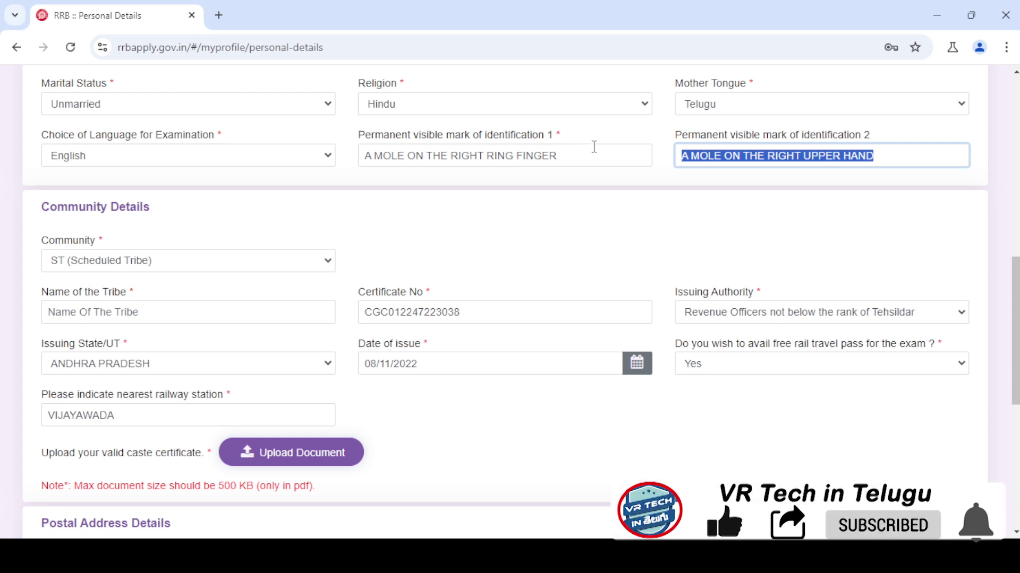
pyautogui.moveTo(586, 154); pyautogui.dragTo(353, 164)
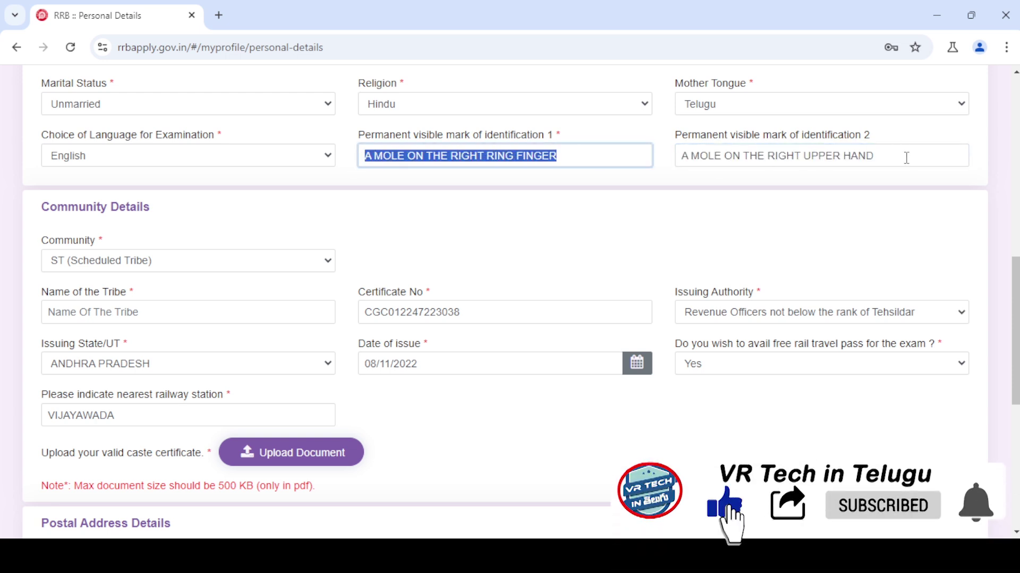
pyautogui.moveTo(899, 158); pyautogui.dragTo(669, 163)
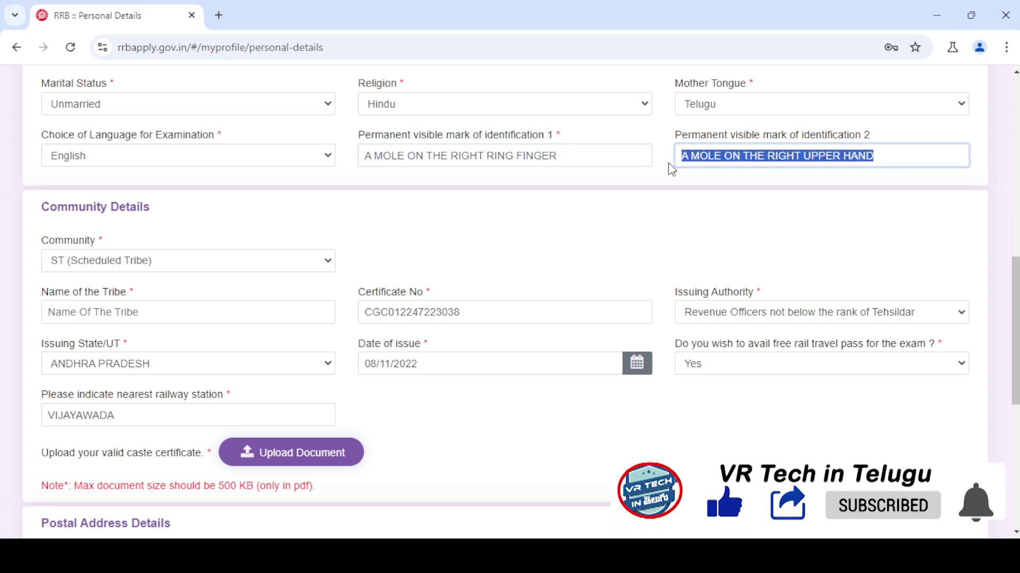
pyautogui.click(414, 219)
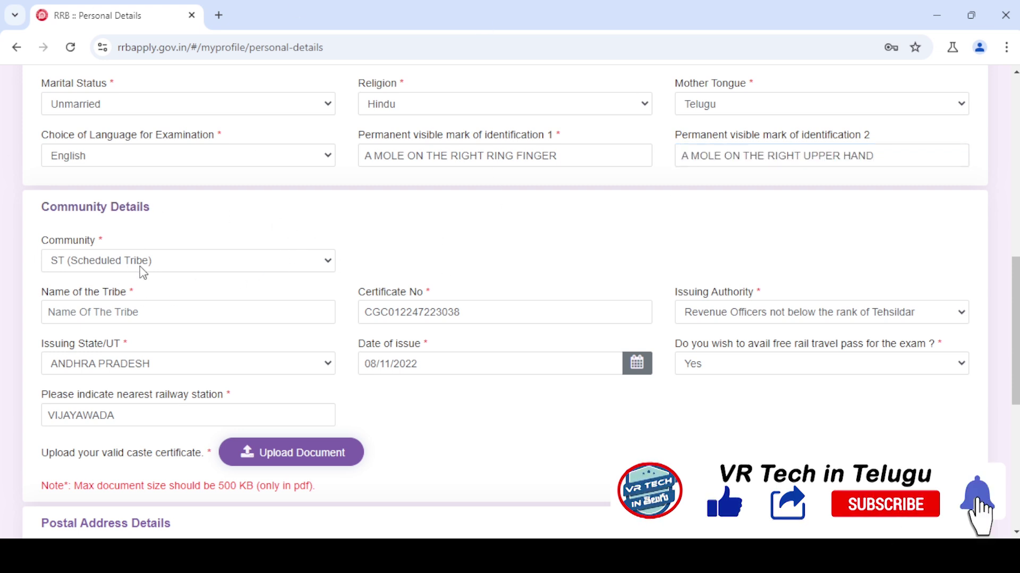
pyautogui.click(177, 269)
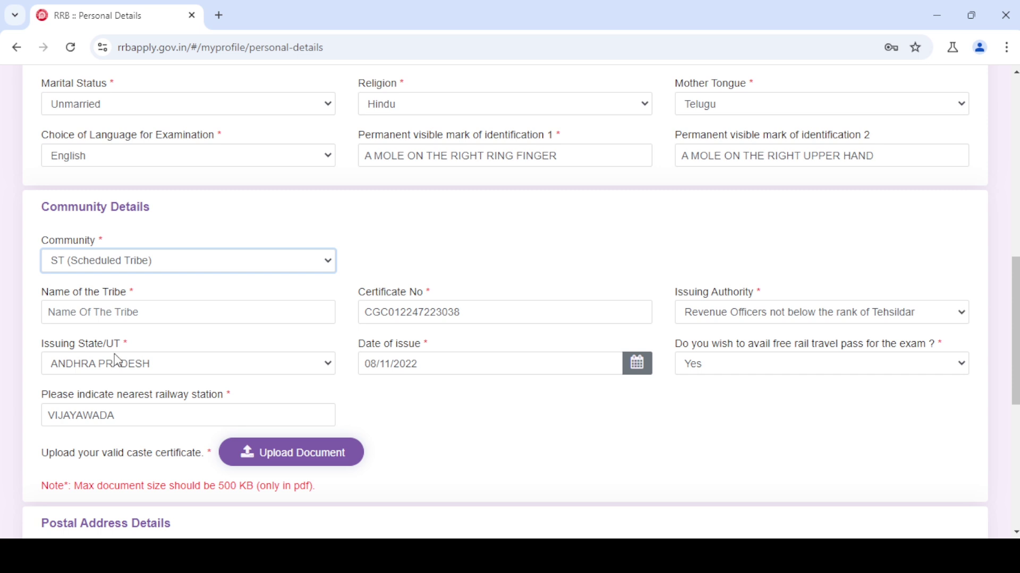
pyautogui.click(317, 228)
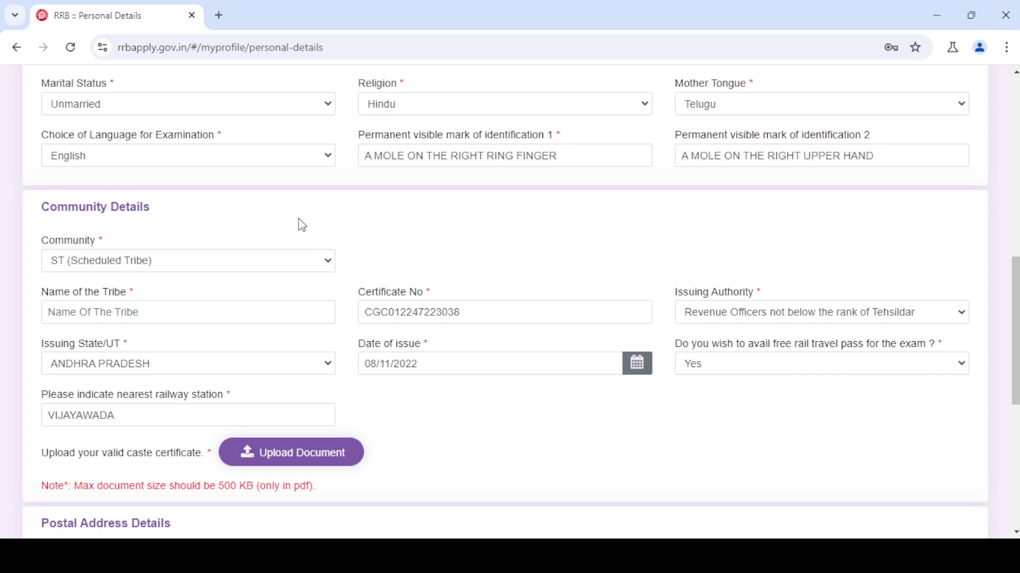
pyautogui.click(166, 263)
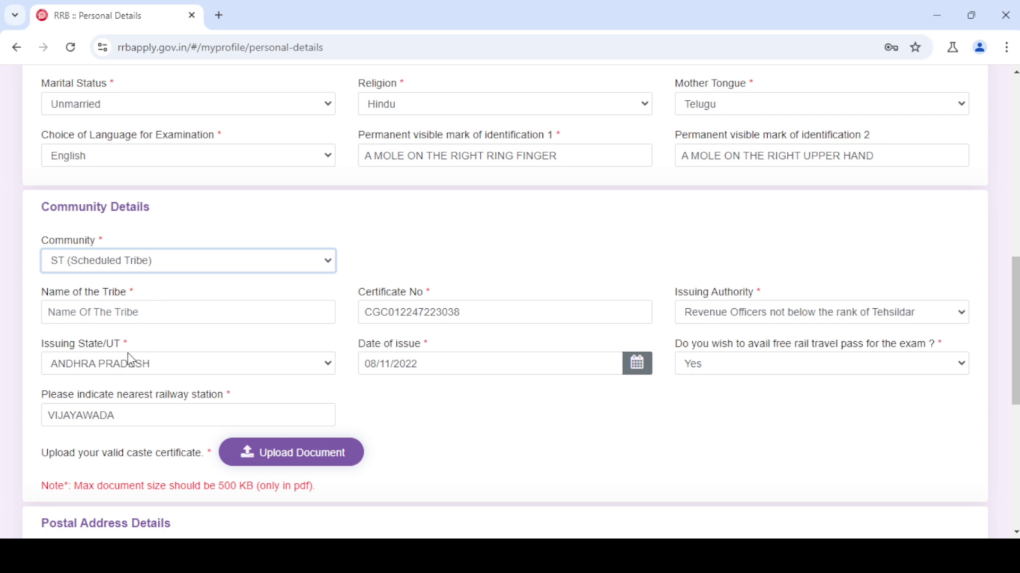
pyautogui.click(420, 229)
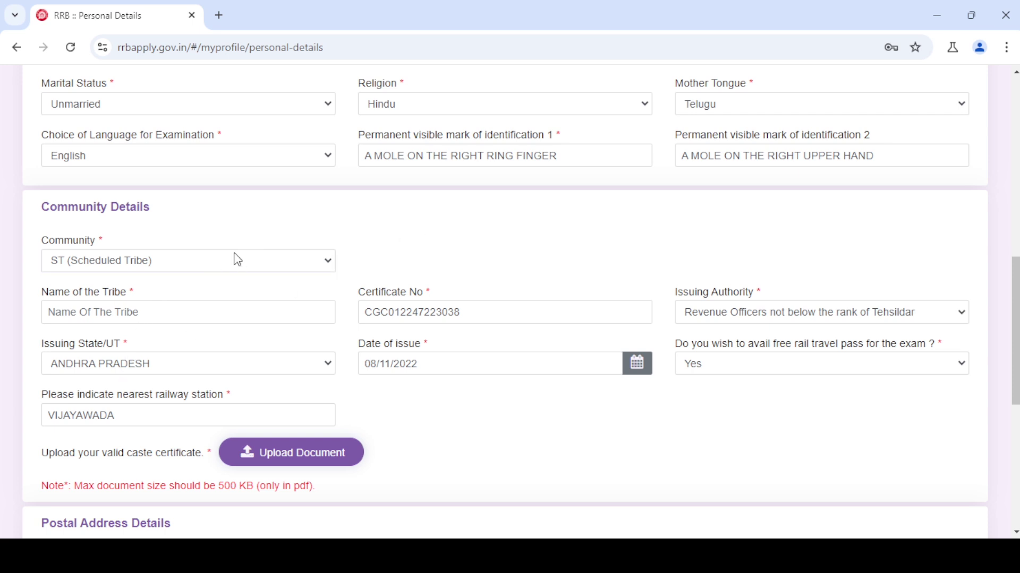
pyautogui.click(166, 315)
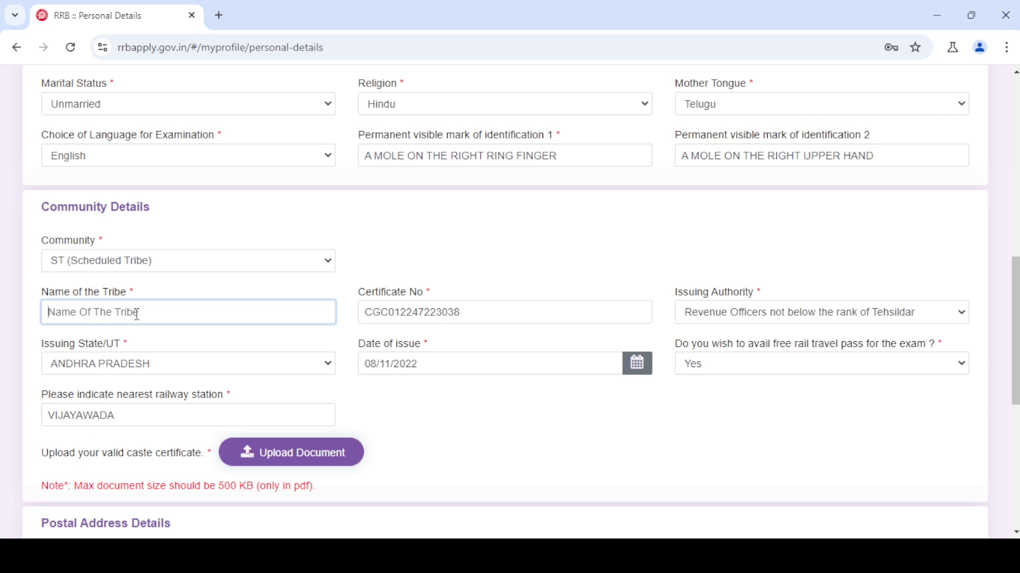
pyautogui.click(469, 313)
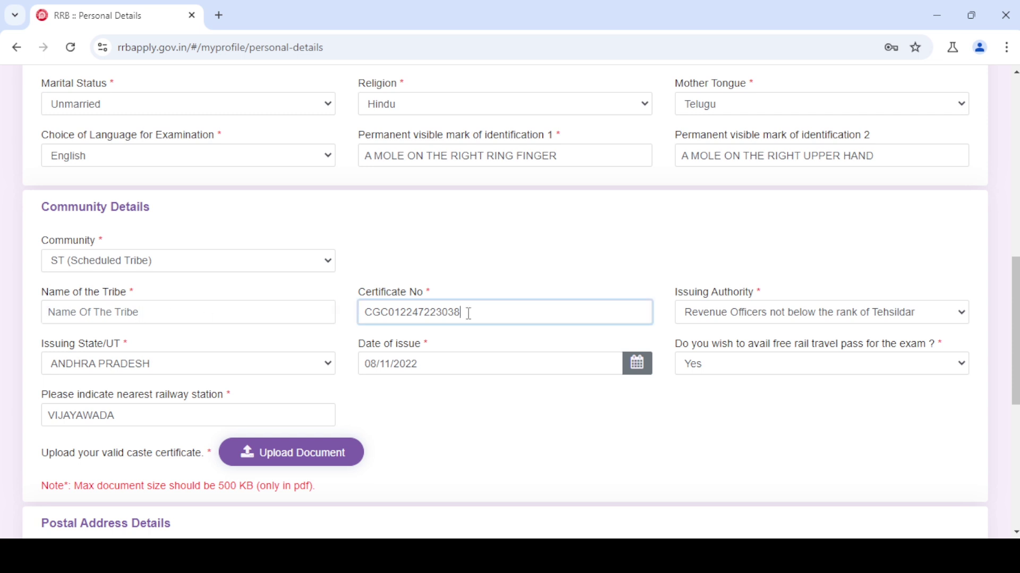
pyautogui.click(744, 316)
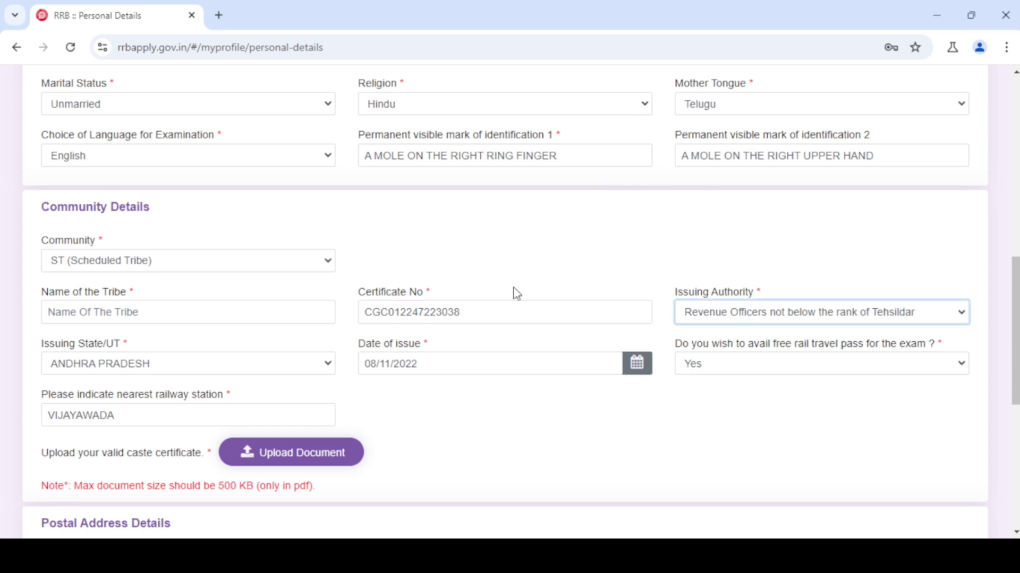
pyautogui.click(172, 363)
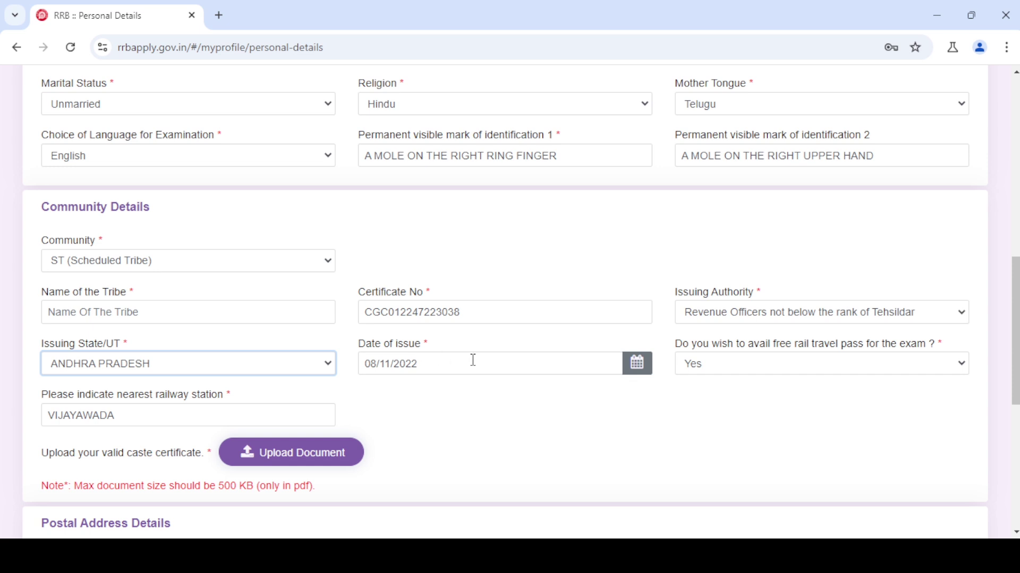
pyautogui.press('Tab')
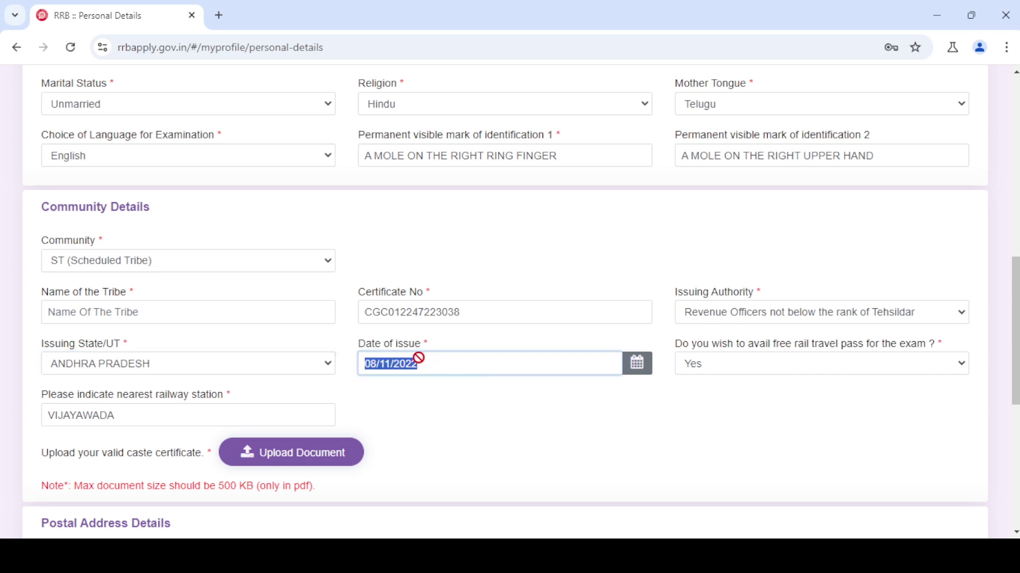
pyautogui.click(664, 420)
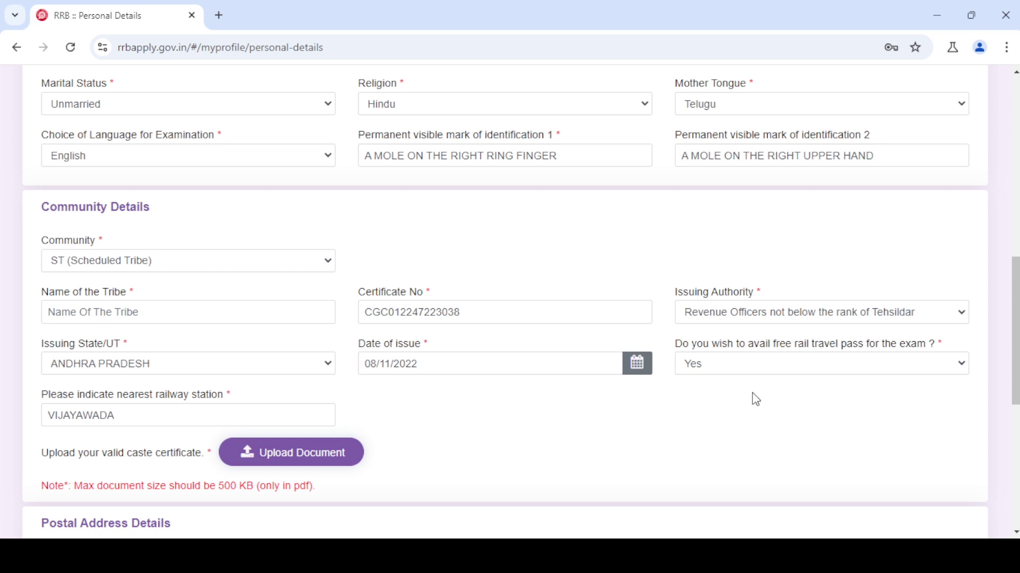
pyautogui.click(775, 369)
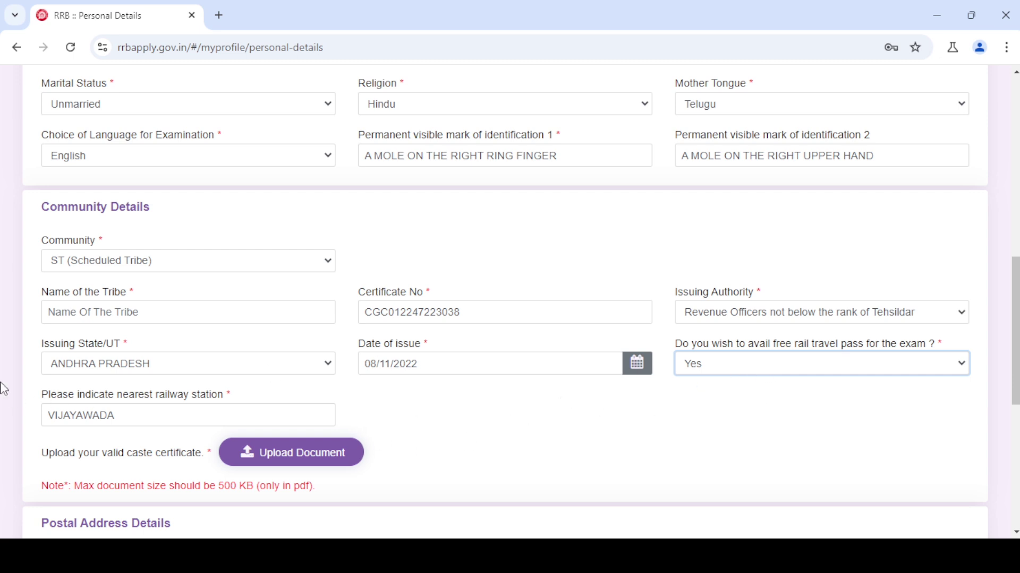
pyautogui.moveTo(141, 423); pyautogui.dragTo(7, 422)
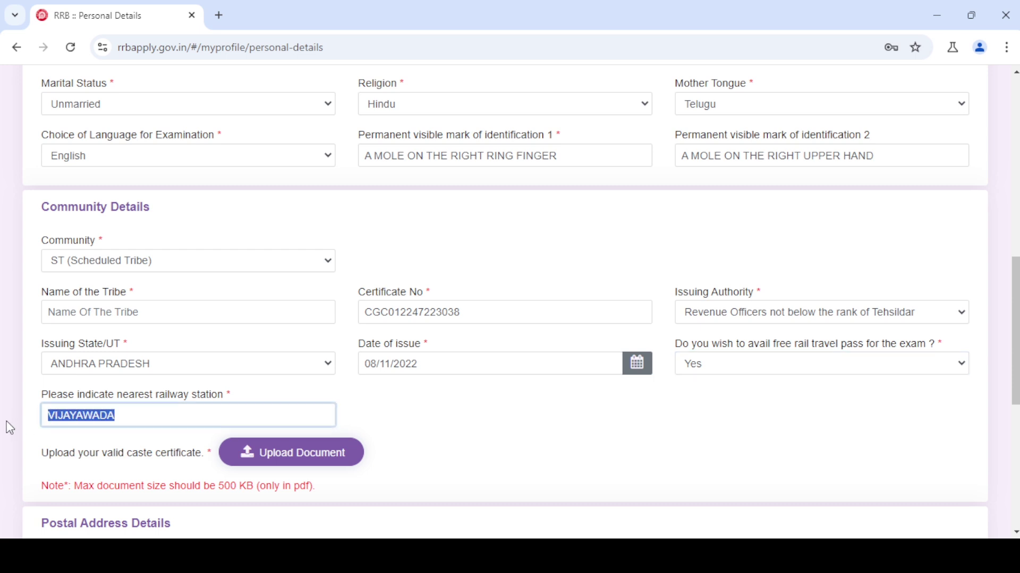
pyautogui.click(126, 419)
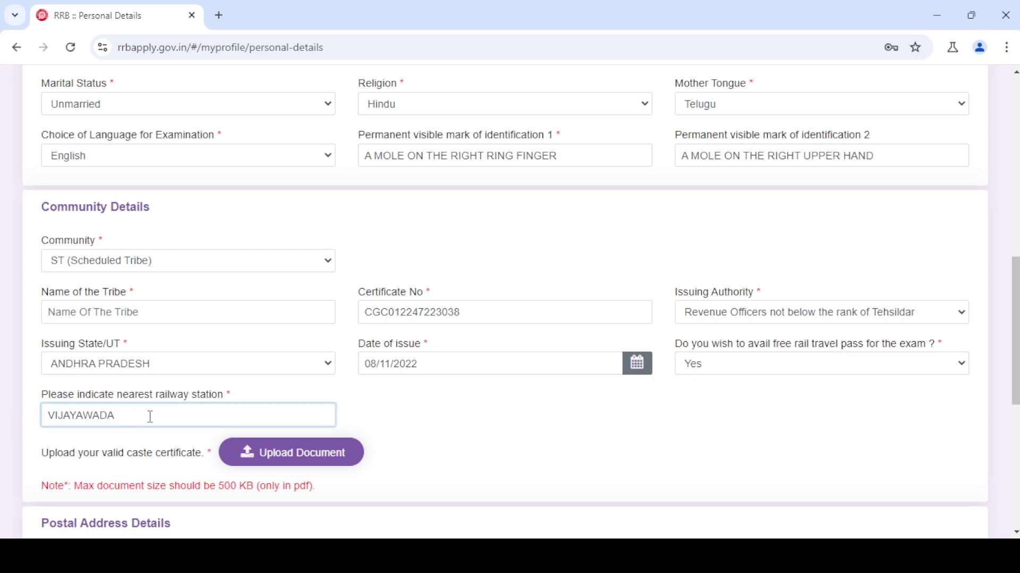
pyautogui.moveTo(150, 416); pyautogui.dragTo(57, 415)
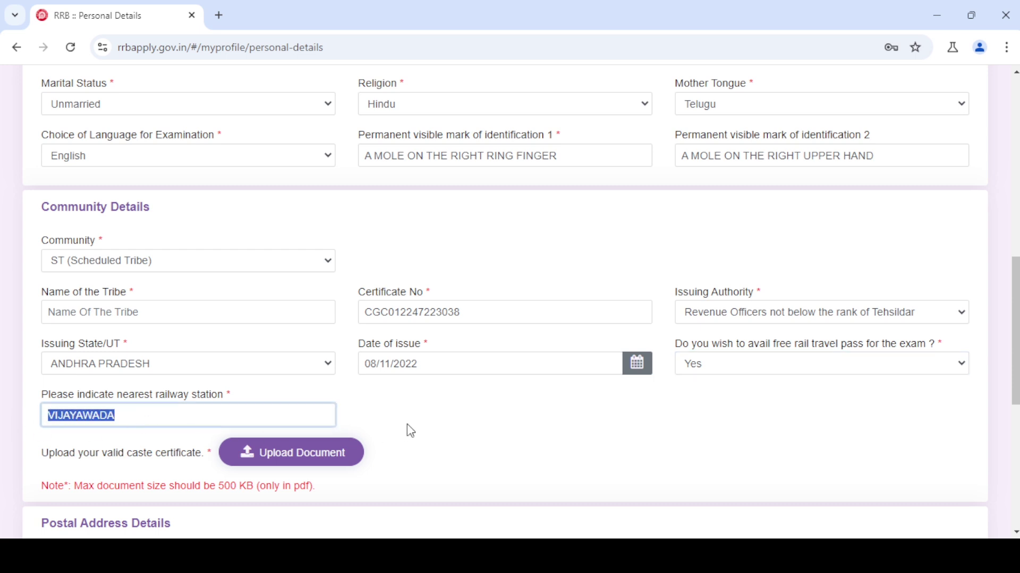
pyautogui.click(435, 427)
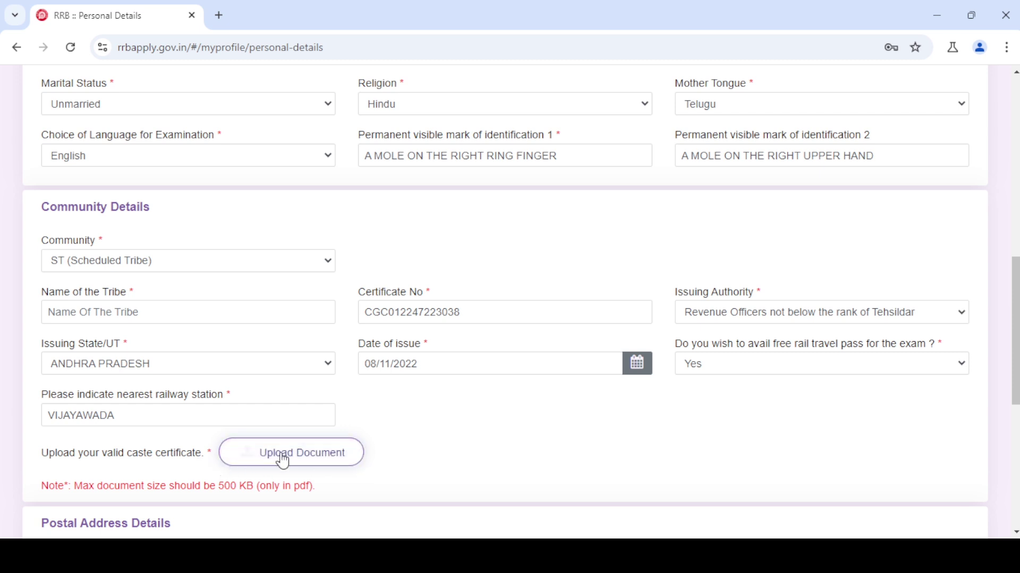
pyautogui.moveTo(32, 458); pyautogui.dragTo(154, 461)
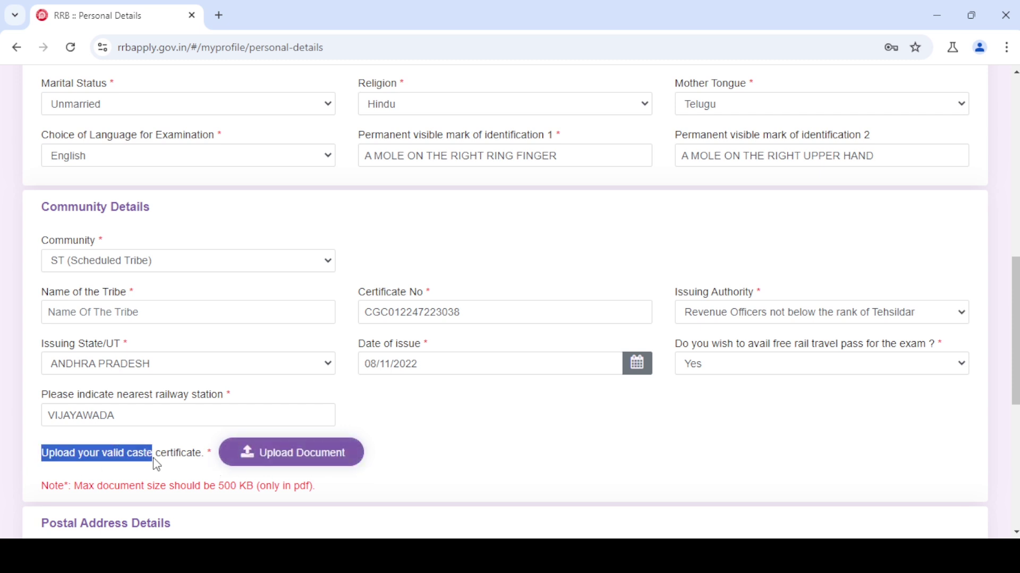
pyautogui.click(451, 459)
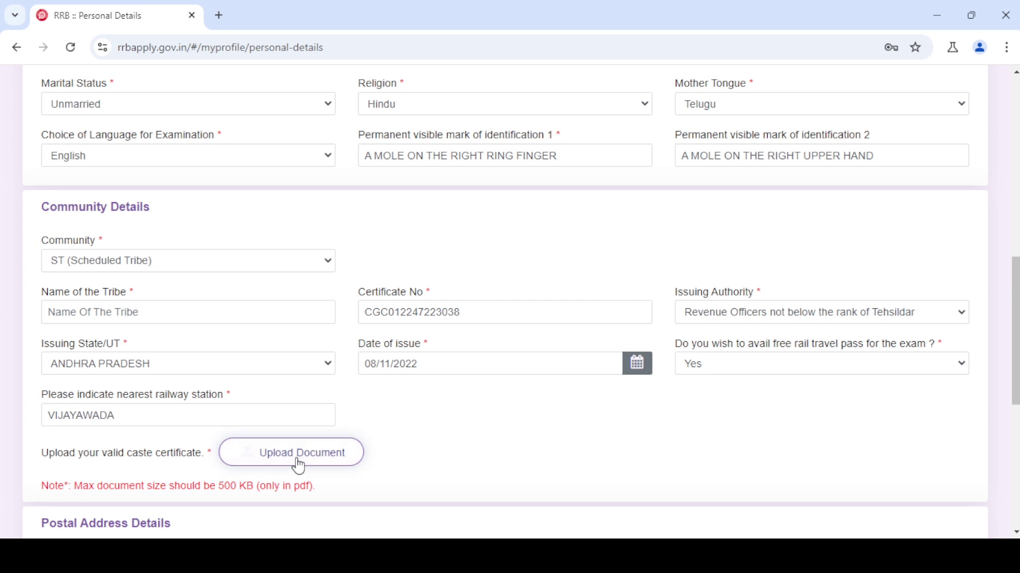
pyautogui.moveTo(246, 487); pyautogui.dragTo(89, 486)
# - Browse to the caste certificate PDF and save it in the Upload Documents dialog
pyautogui.click(453, 471)
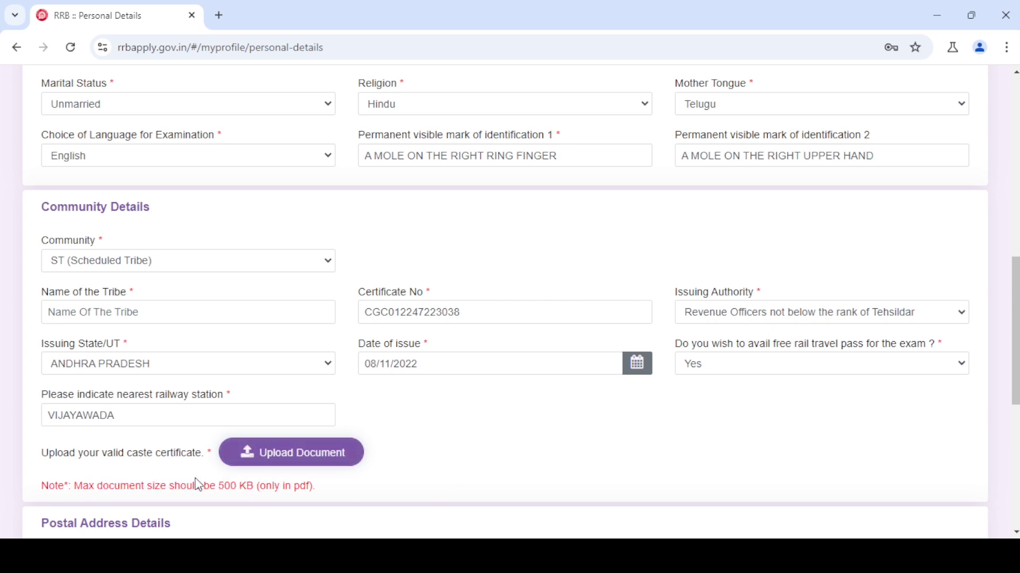
pyautogui.click(314, 465)
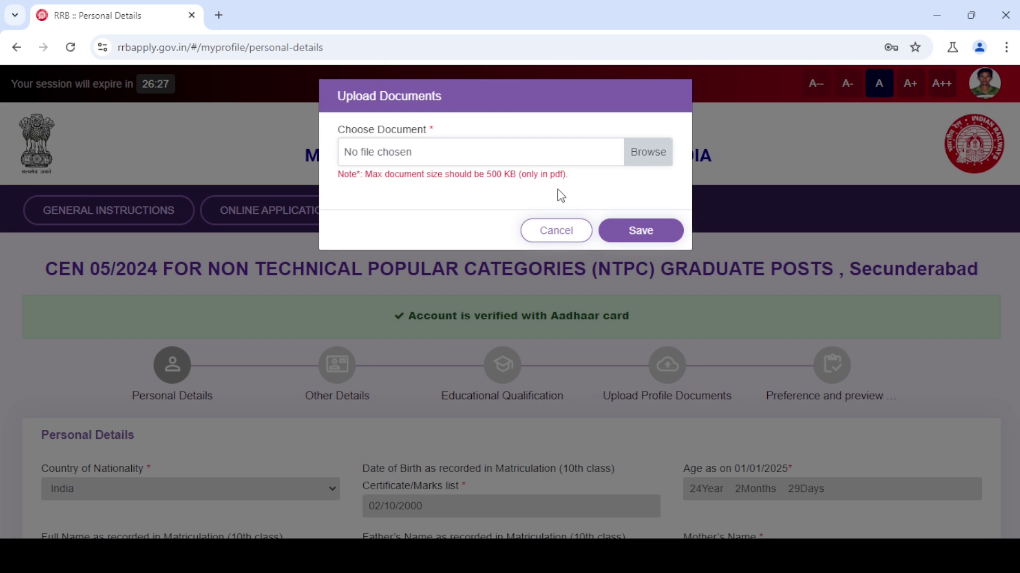
pyautogui.click(653, 159)
pyautogui.click(645, 231)
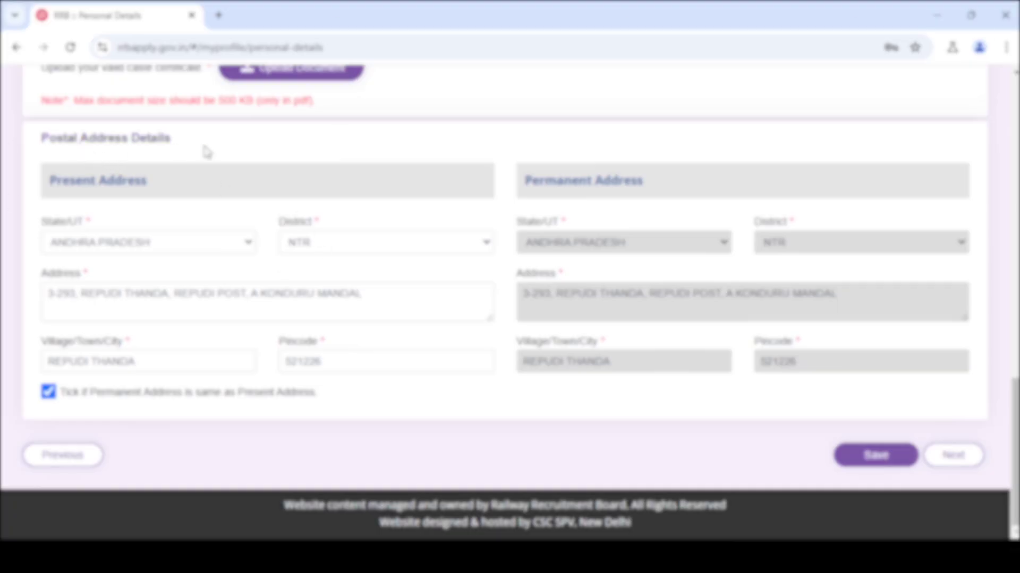
# - Review the present address details, including the town and pincode 521226
pyautogui.moveTo(57, 181); pyautogui.dragTo(143, 182)
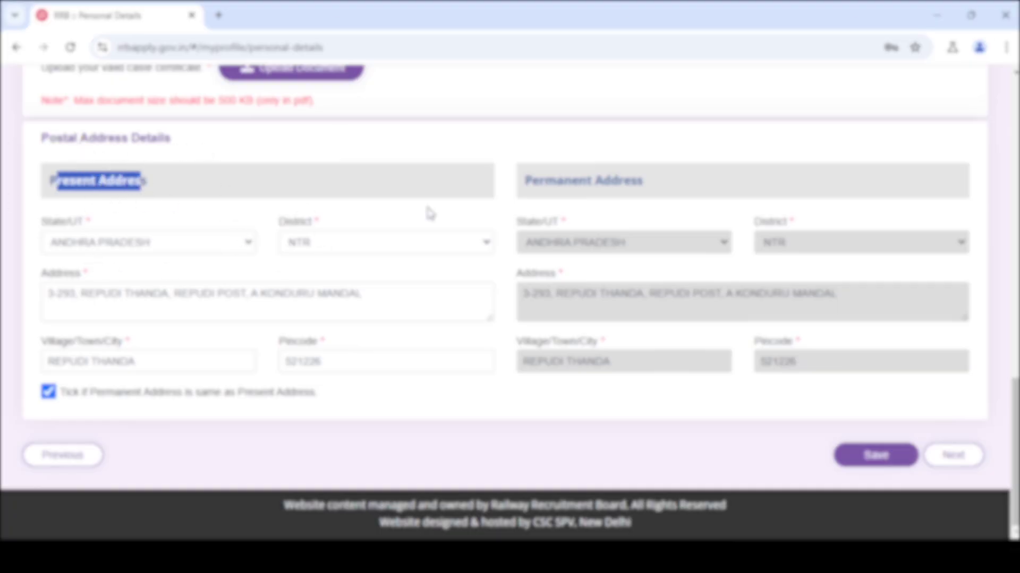
pyautogui.moveTo(647, 184); pyautogui.dragTo(531, 182)
pyautogui.click(573, 206)
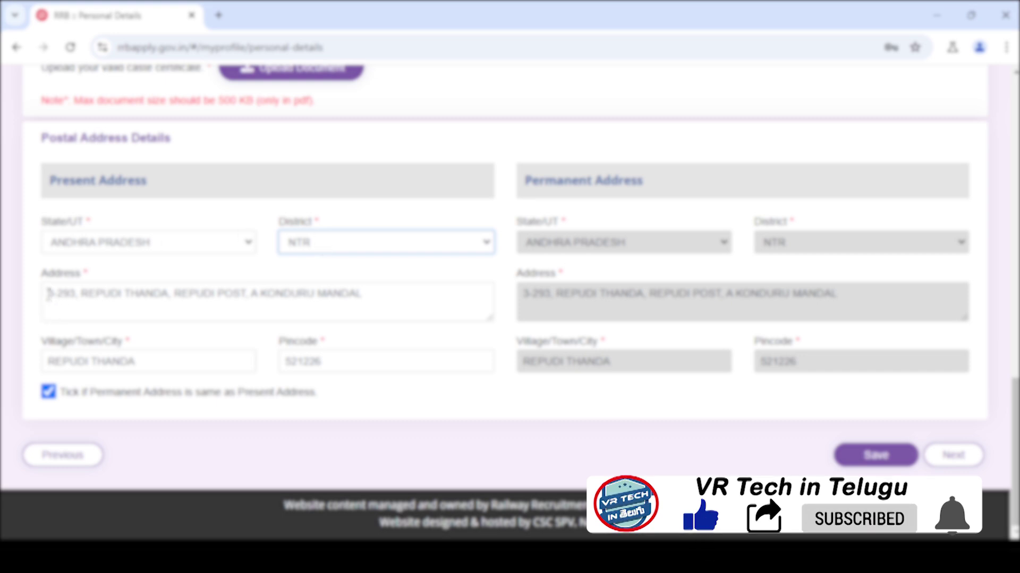
pyautogui.moveTo(48, 293); pyautogui.dragTo(396, 293)
pyautogui.click(395, 293)
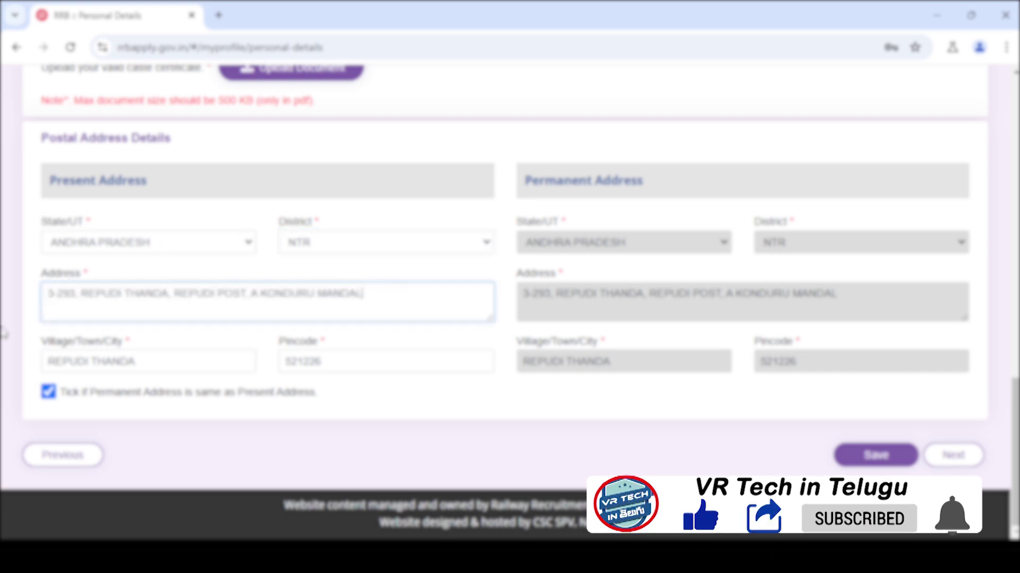
pyautogui.click(124, 359)
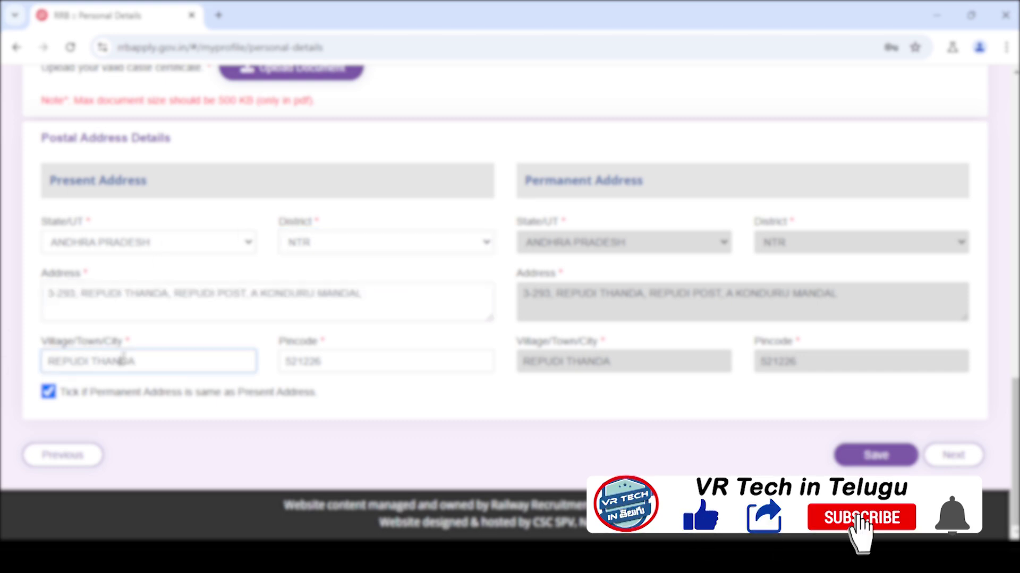
pyautogui.doubleClick(344, 359)
pyautogui.click(324, 360)
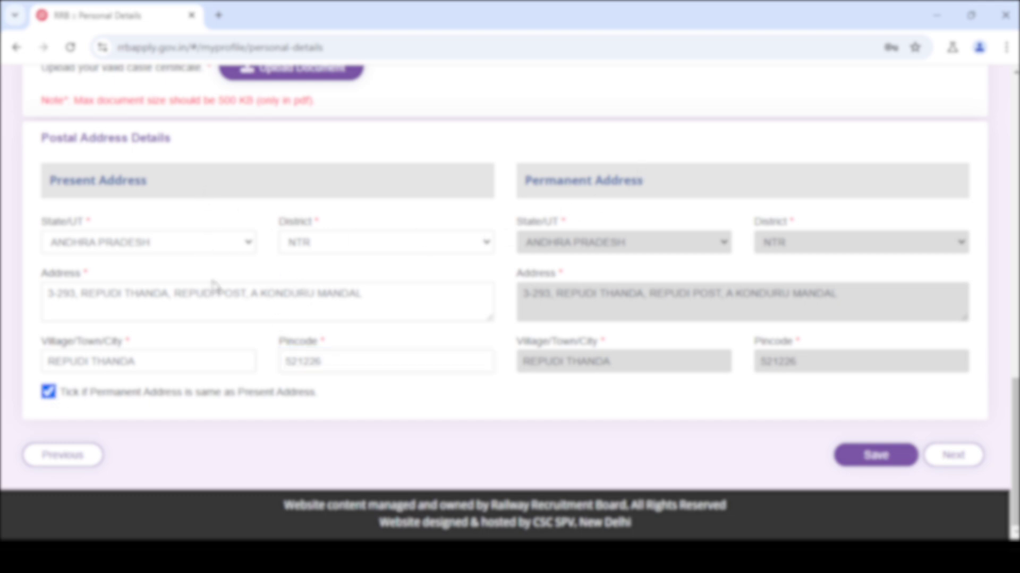
# - Re-tick 'Permanent Address is same as Present Address', save, and continue to Other Details
pyautogui.click(49, 392)
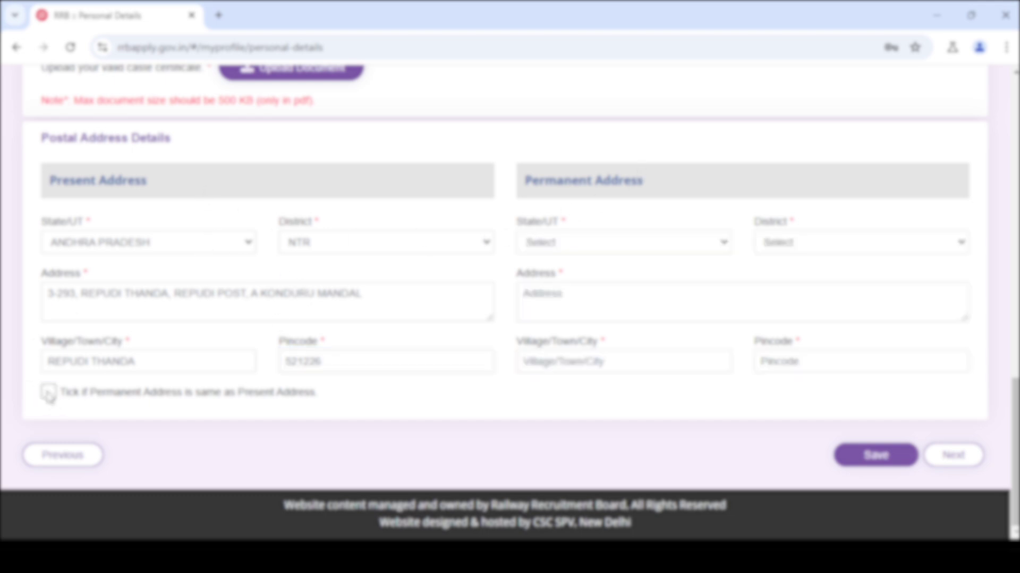
pyautogui.click(584, 248)
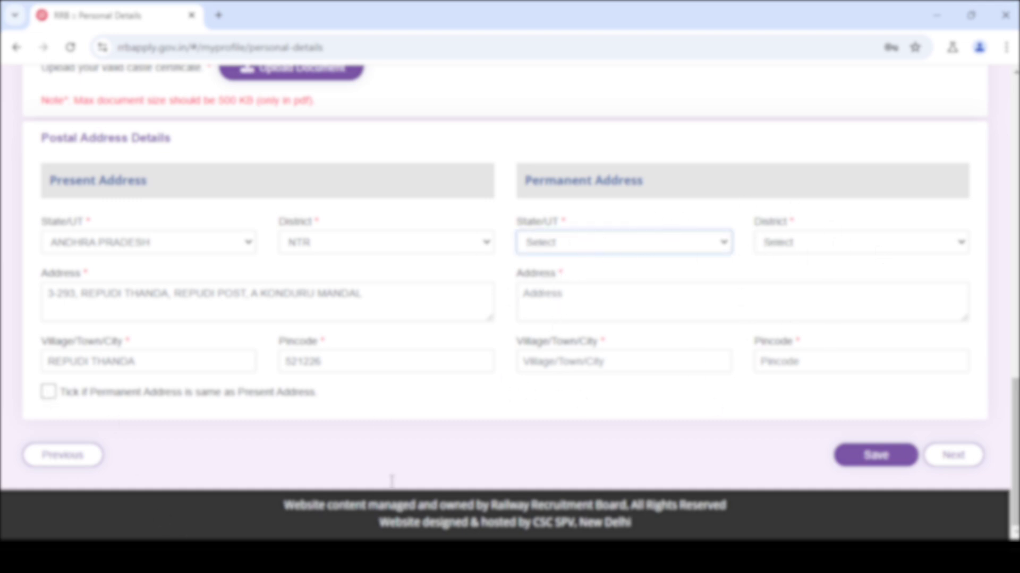
pyautogui.click(48, 393)
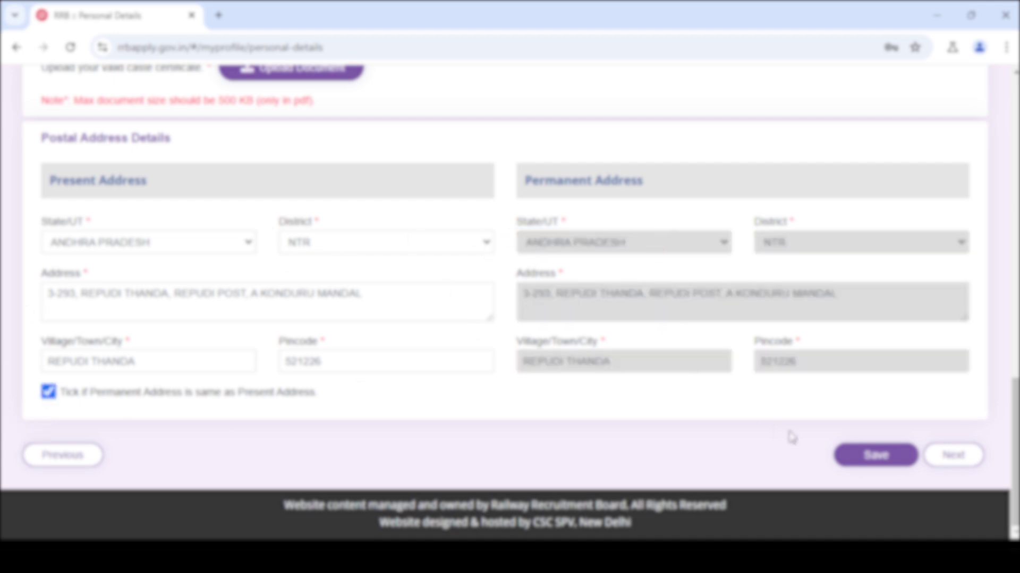
pyautogui.click(865, 460)
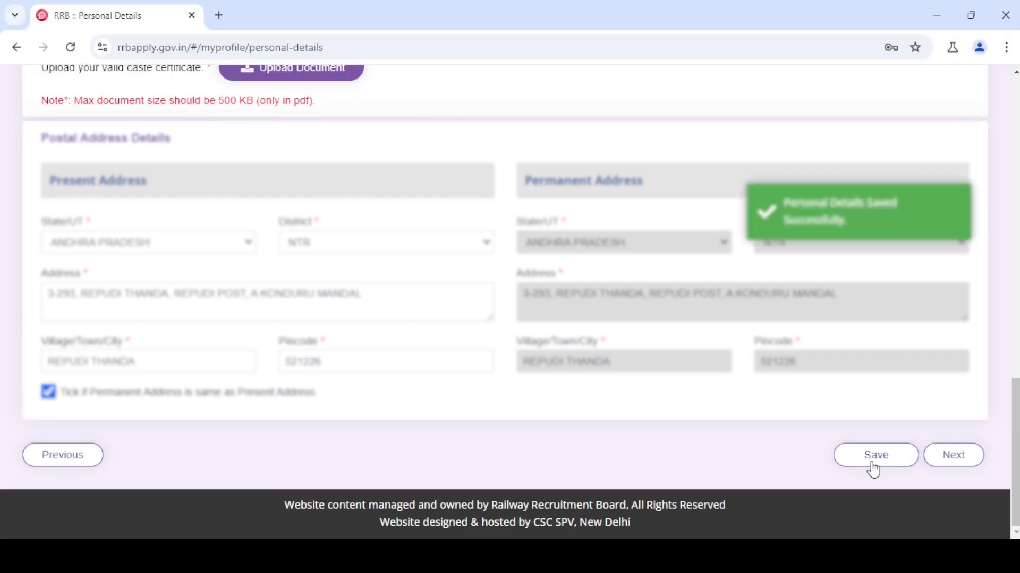
pyautogui.click(963, 459)
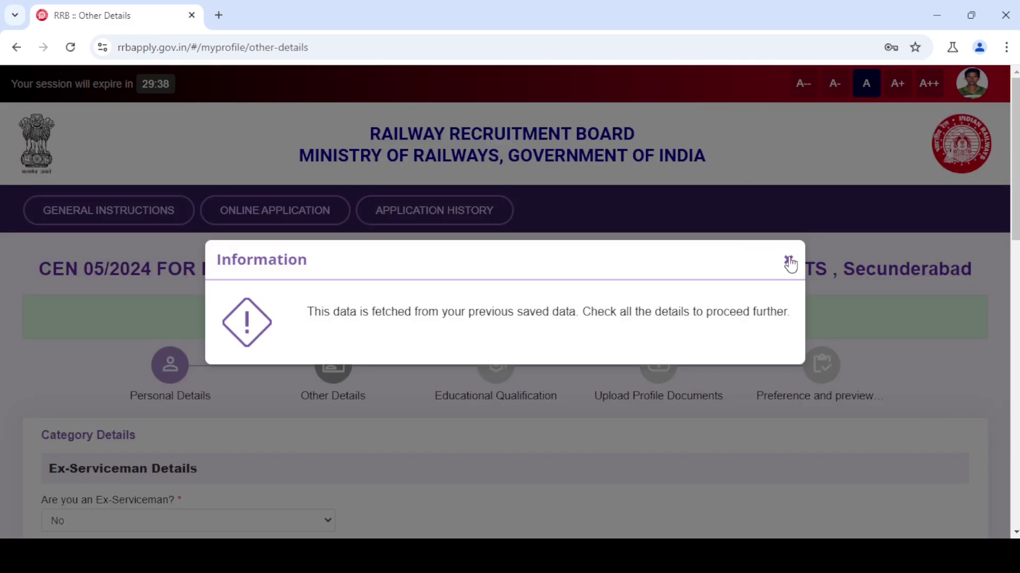
# - Dismiss the saved-data notice and answer Yes to 'Are you an Ex-Serviceman?'
pyautogui.click(788, 261)
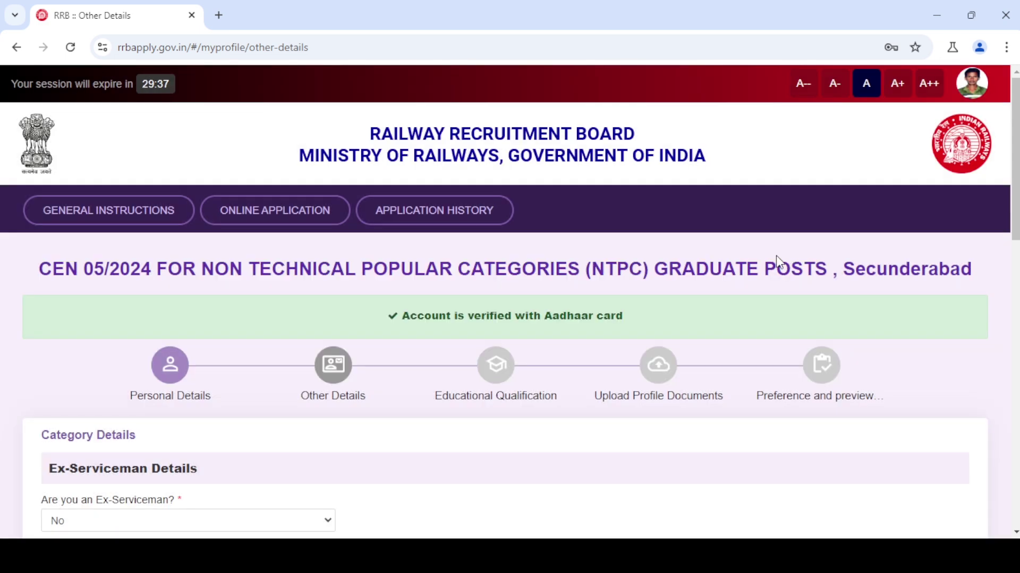
pyautogui.scroll(-6, 776, 256)
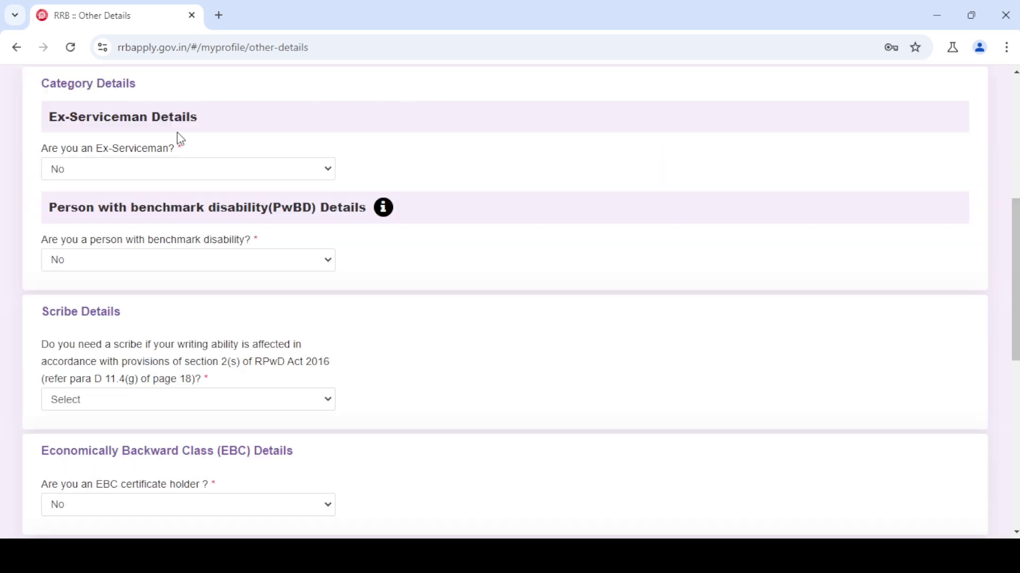
pyautogui.click(108, 178)
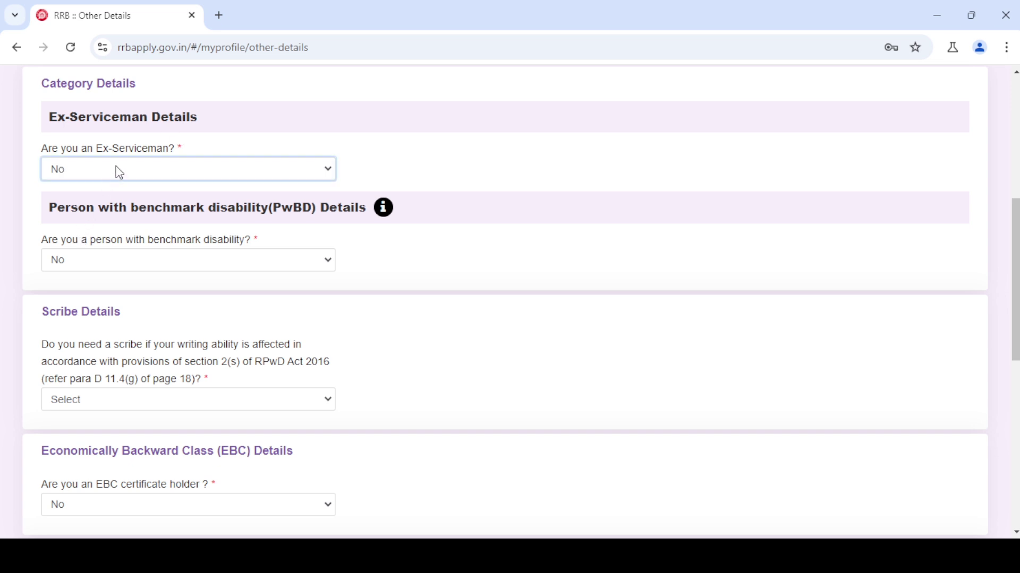
pyautogui.press('y')
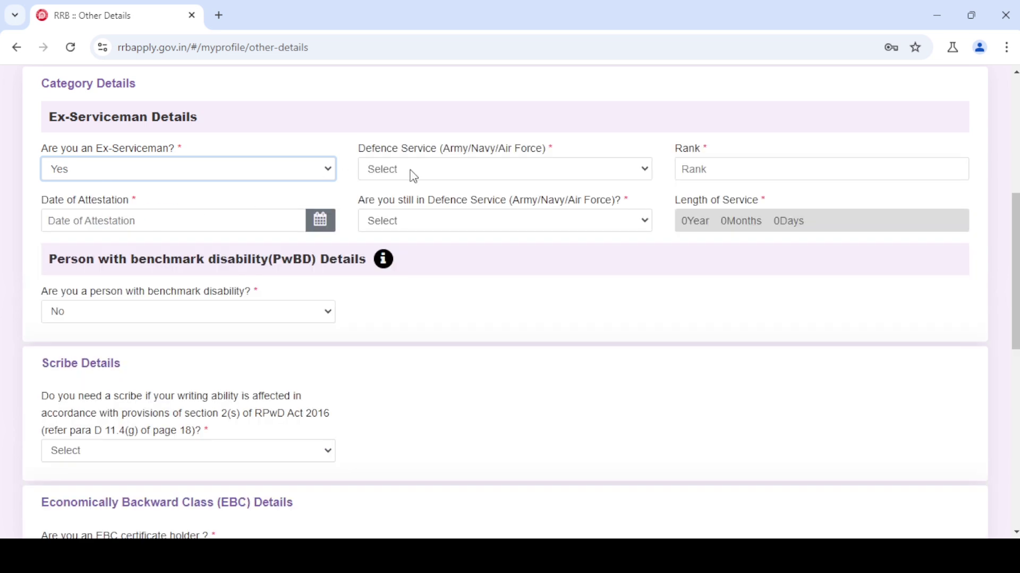
pyautogui.press('Tab')
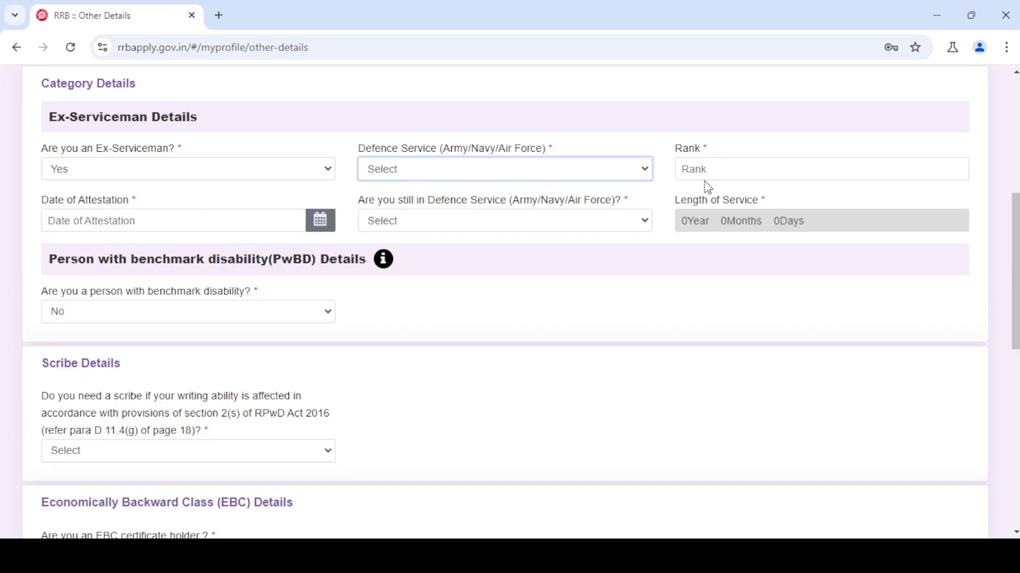
# - Inspect the rank, attestation date and still-in-service fields, then answer Ex-Serviceman No
pyautogui.click(715, 171)
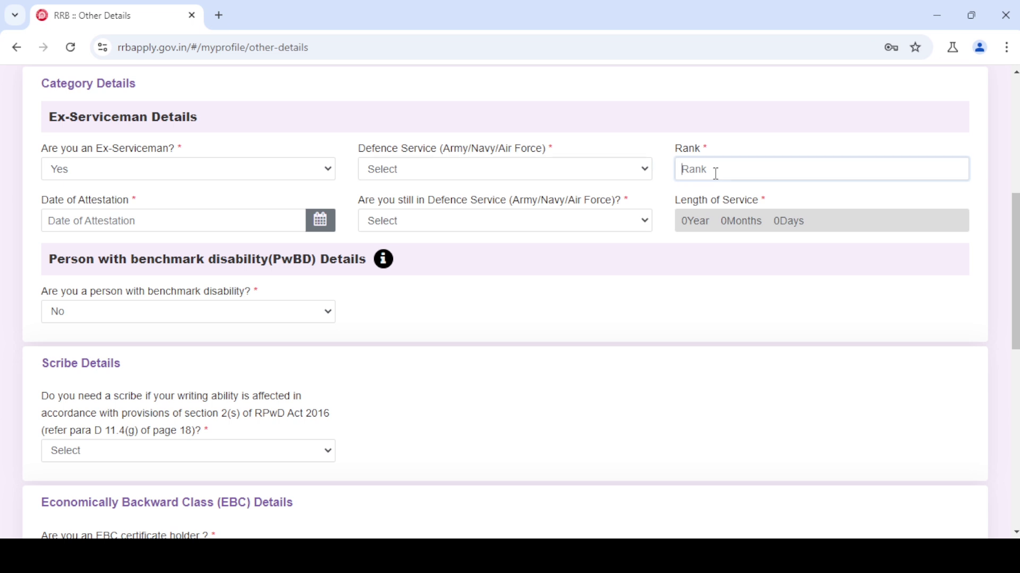
pyautogui.click(134, 220)
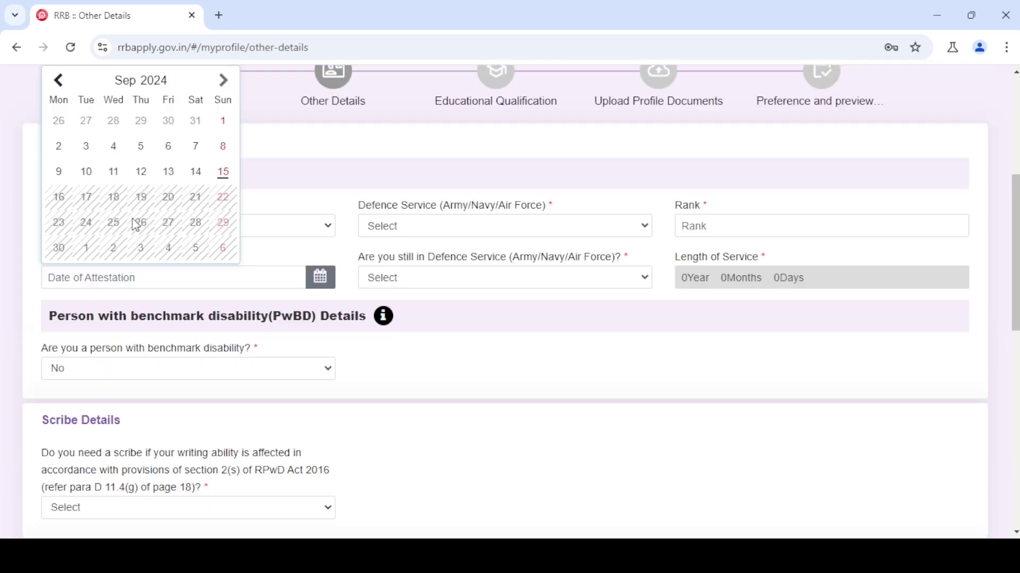
pyautogui.click(250, 279)
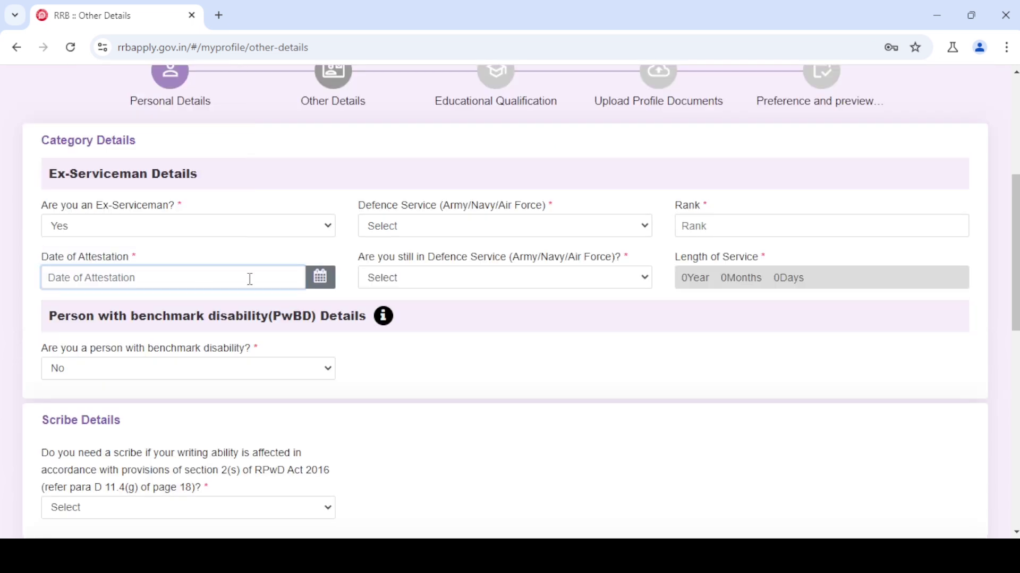
pyautogui.click(426, 285)
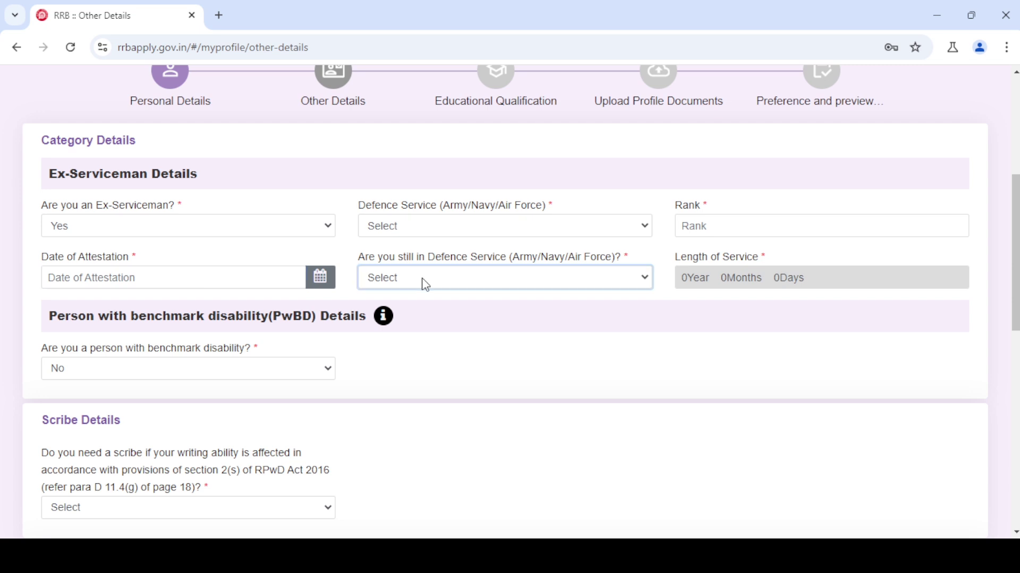
pyautogui.click(711, 321)
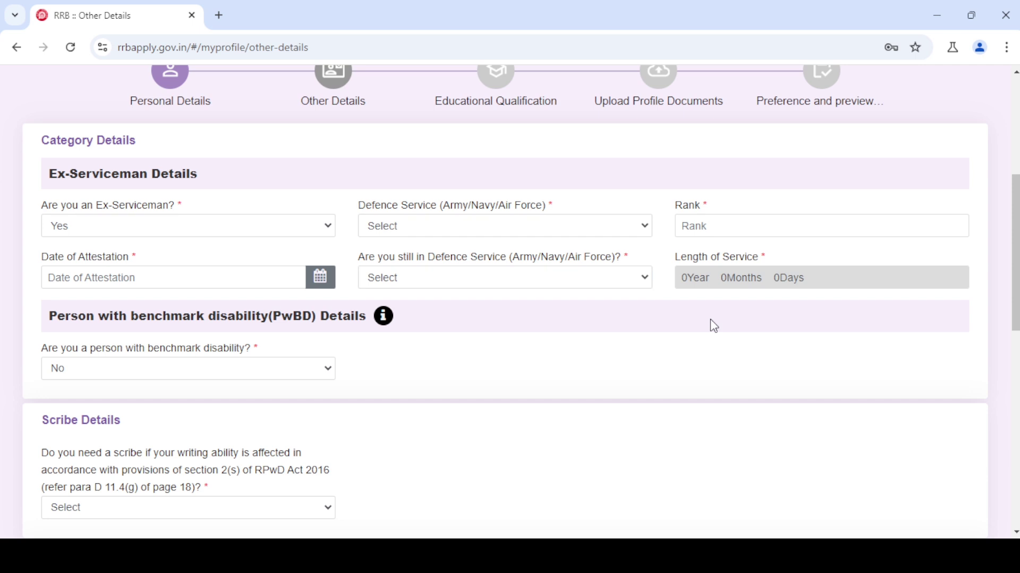
pyautogui.click(137, 229)
# - Keep Ex-Serviceman at No and answer Yes to the benchmark disability question
pyautogui.click(79, 292)
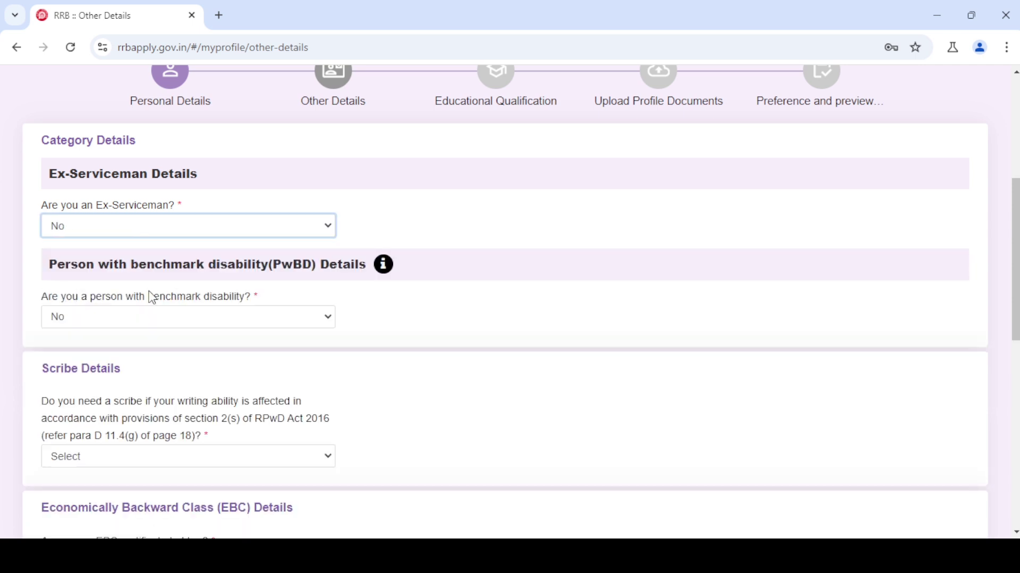
pyautogui.scroll(-1, 454, 257)
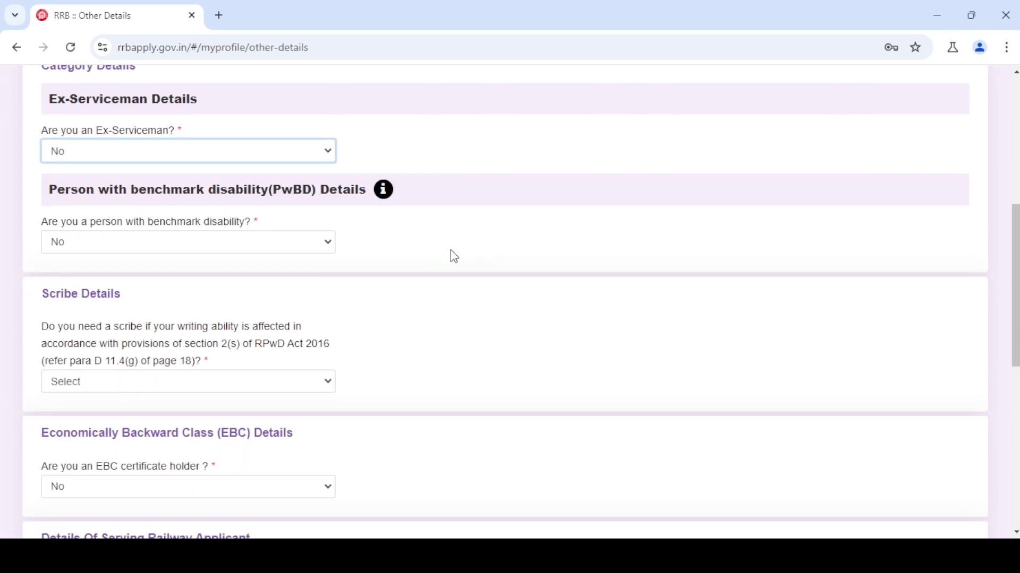
pyautogui.click(151, 249)
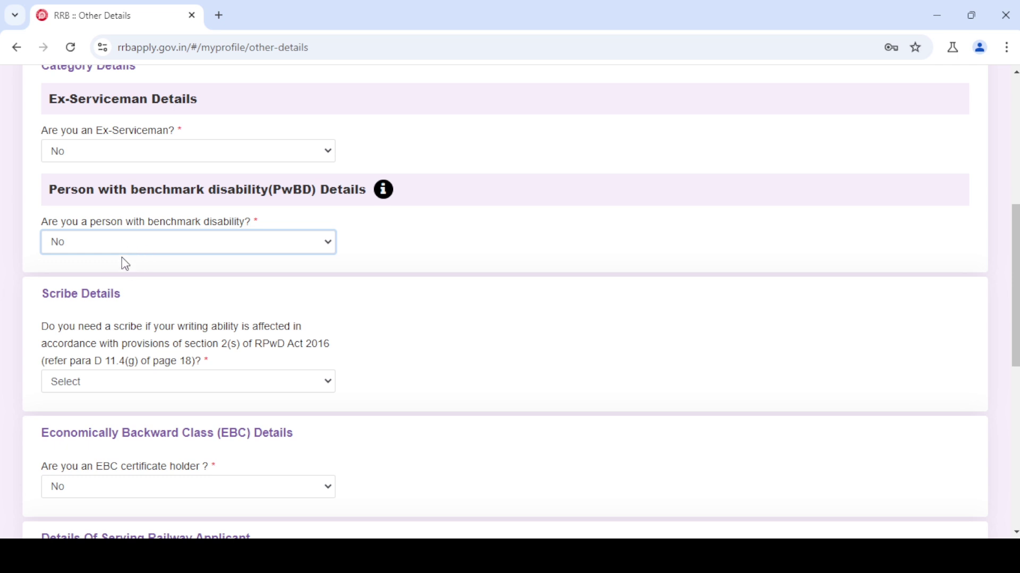
pyautogui.press('Down')
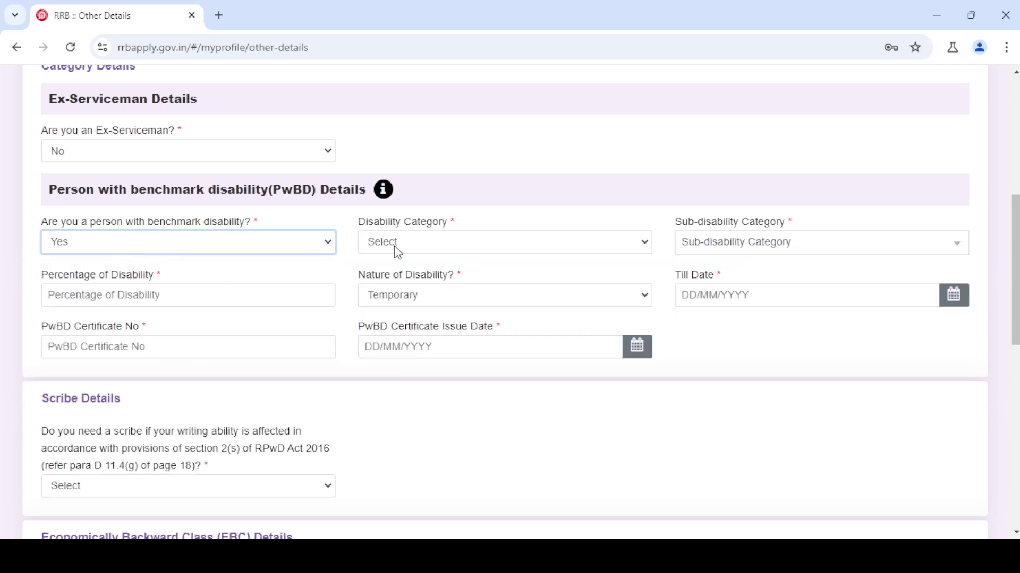
# - Preview the PwBD category, percentage, certificate and date fields, then set PwBD back to No
pyautogui.click(397, 248)
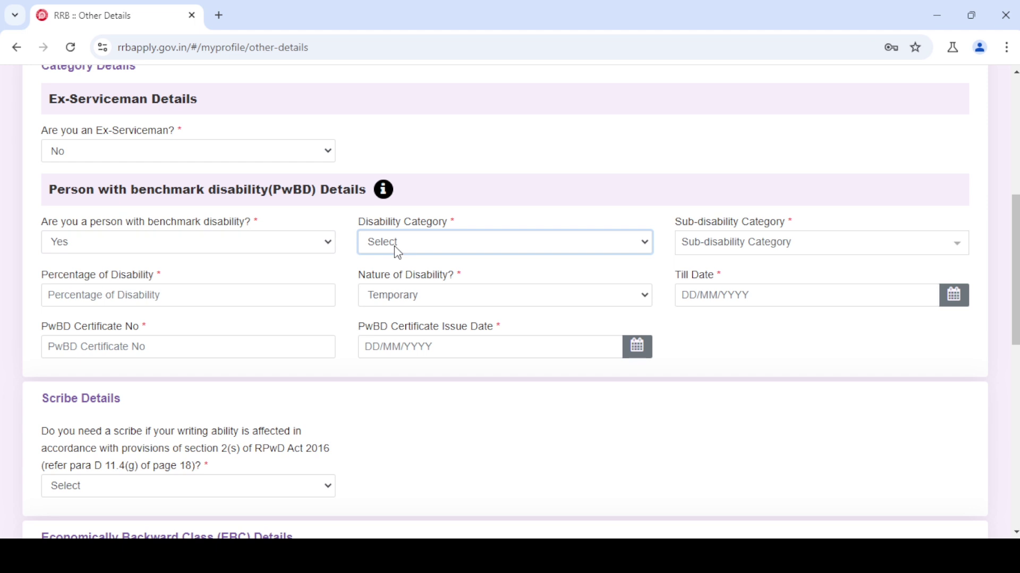
pyautogui.click(731, 254)
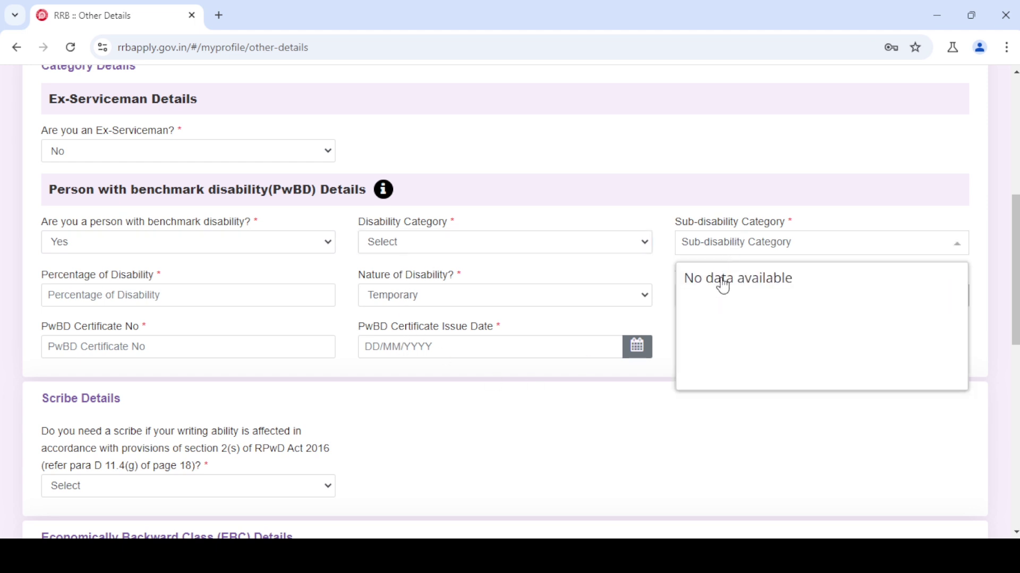
pyautogui.click(107, 294)
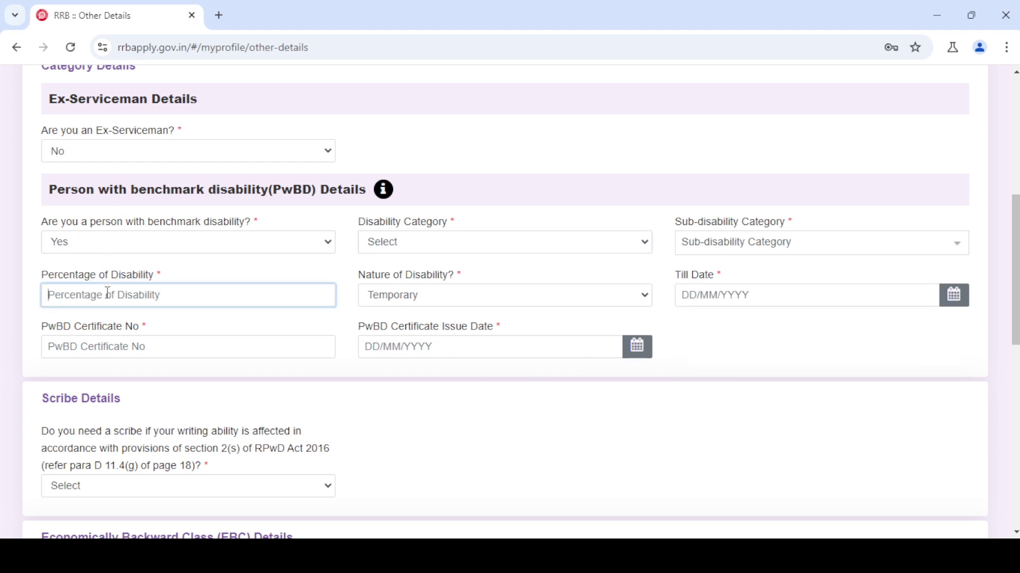
pyautogui.click(454, 304)
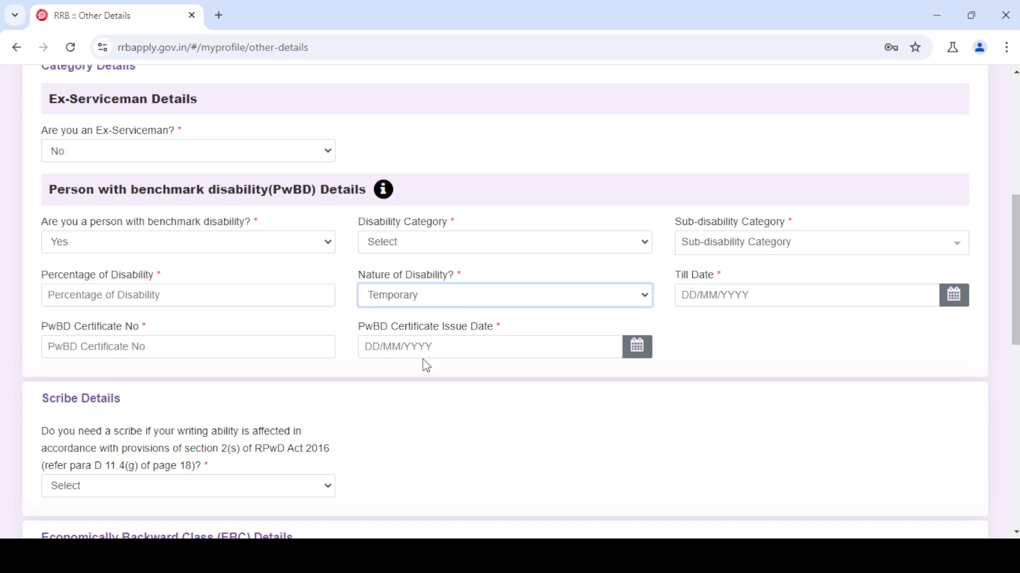
pyautogui.click(693, 294)
pyautogui.click(694, 295)
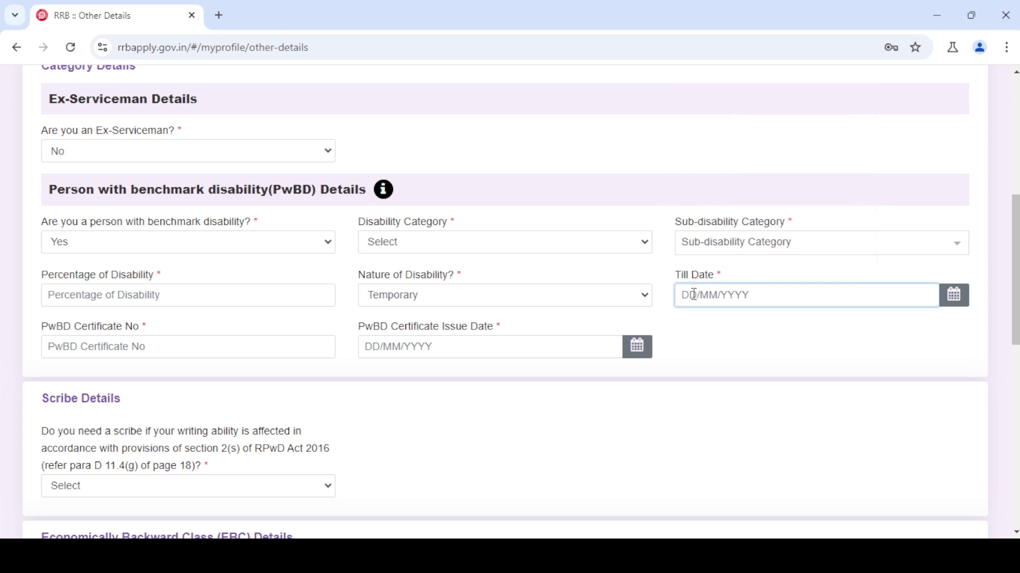
pyautogui.click(103, 353)
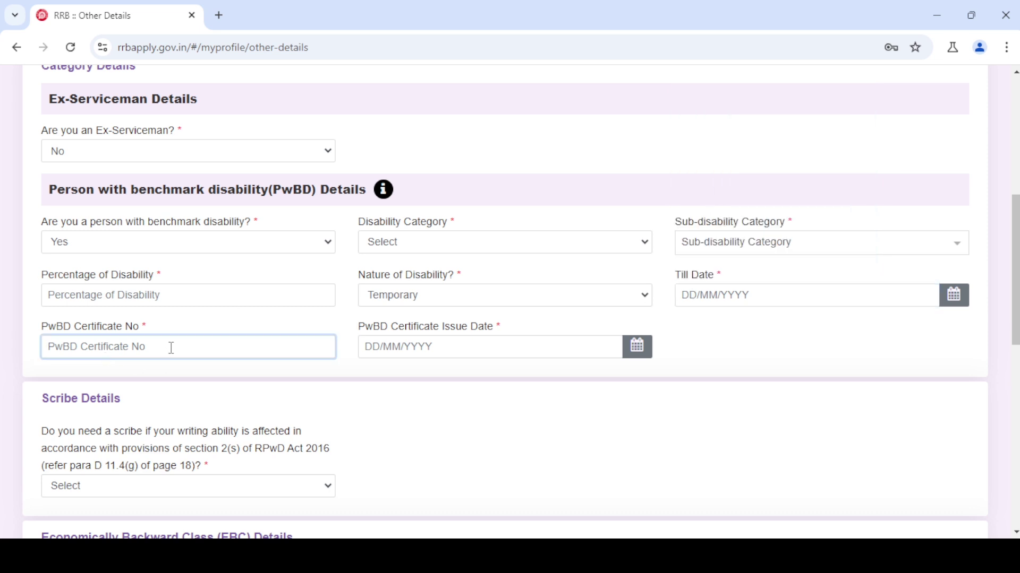
pyautogui.click(462, 349)
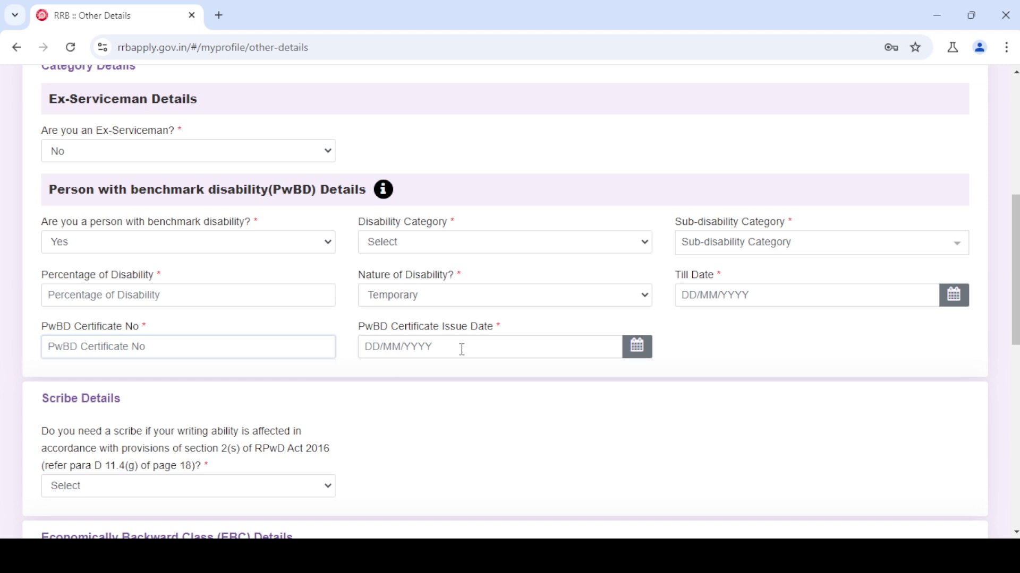
pyautogui.click(462, 350)
pyautogui.click(462, 349)
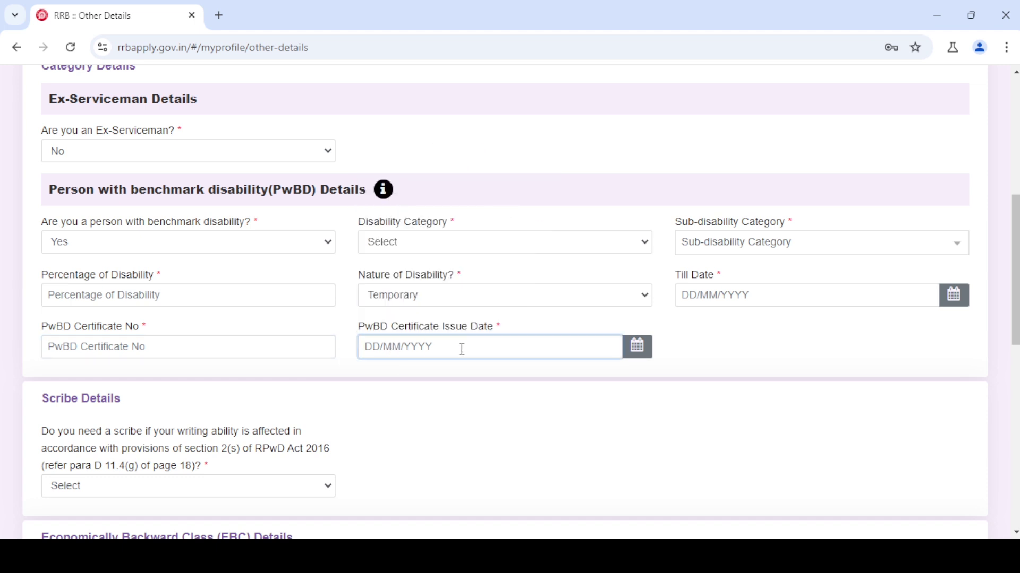
pyautogui.click(117, 246)
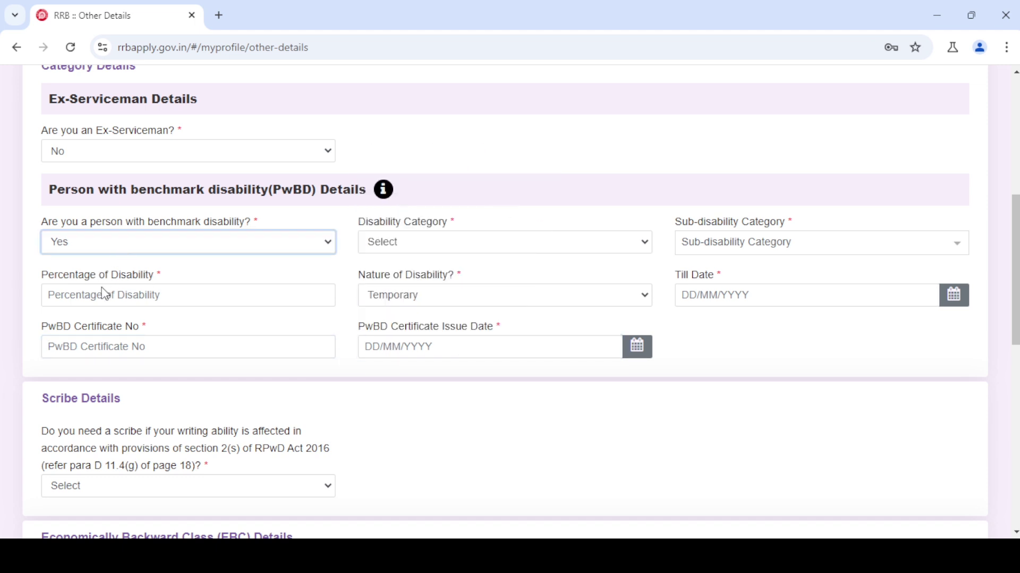
pyautogui.click(91, 304)
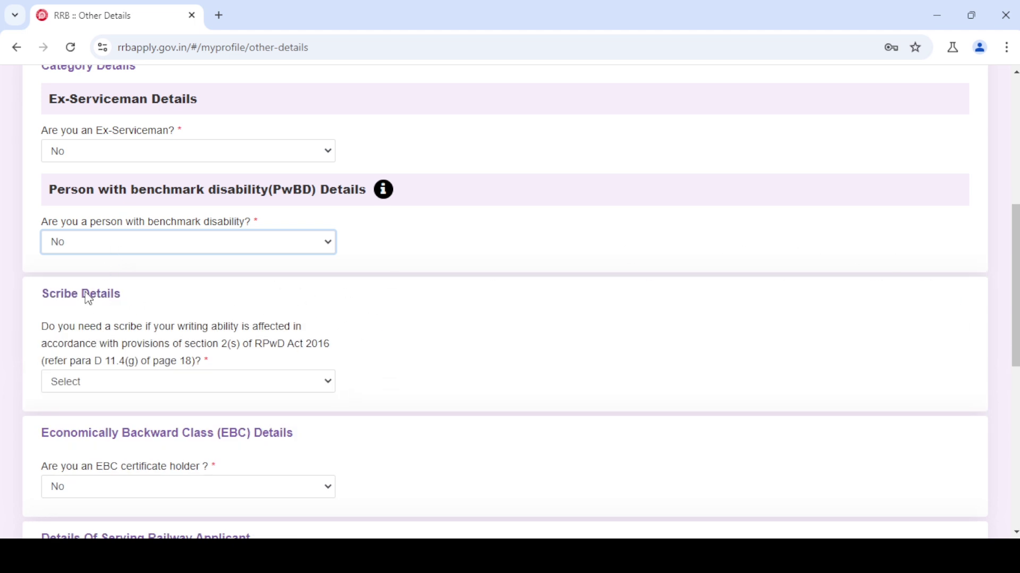
# - Answer No to needing a scribe, then set EBC holder to Yes and accept its notice
pyautogui.click(87, 381)
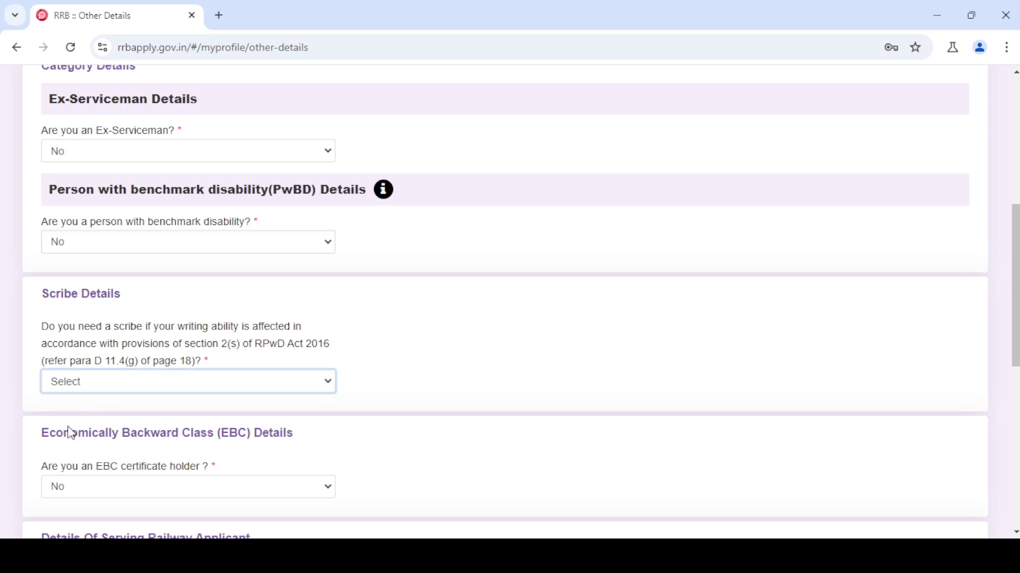
pyautogui.press('n')
pyautogui.click(117, 492)
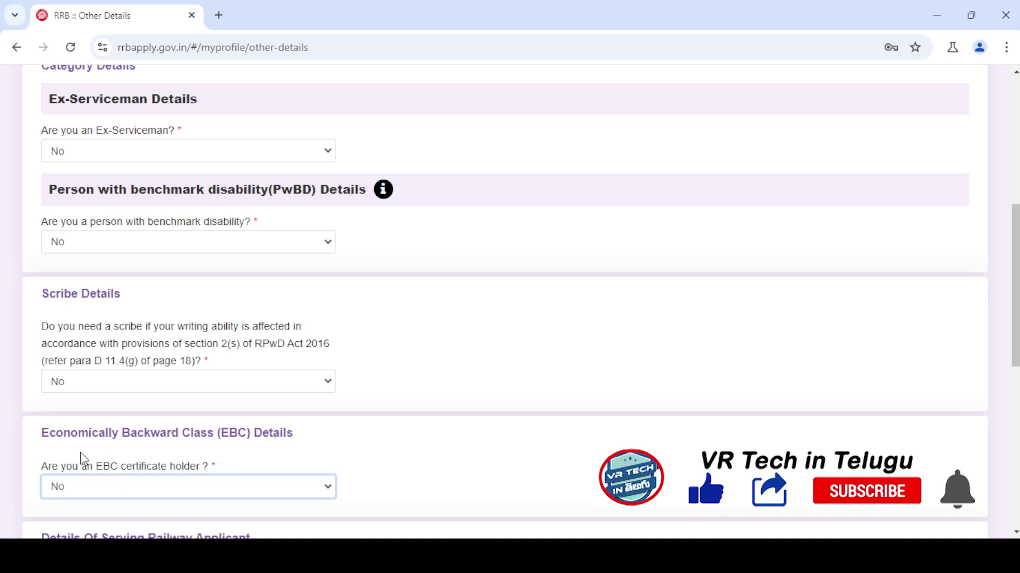
pyautogui.press('Up')
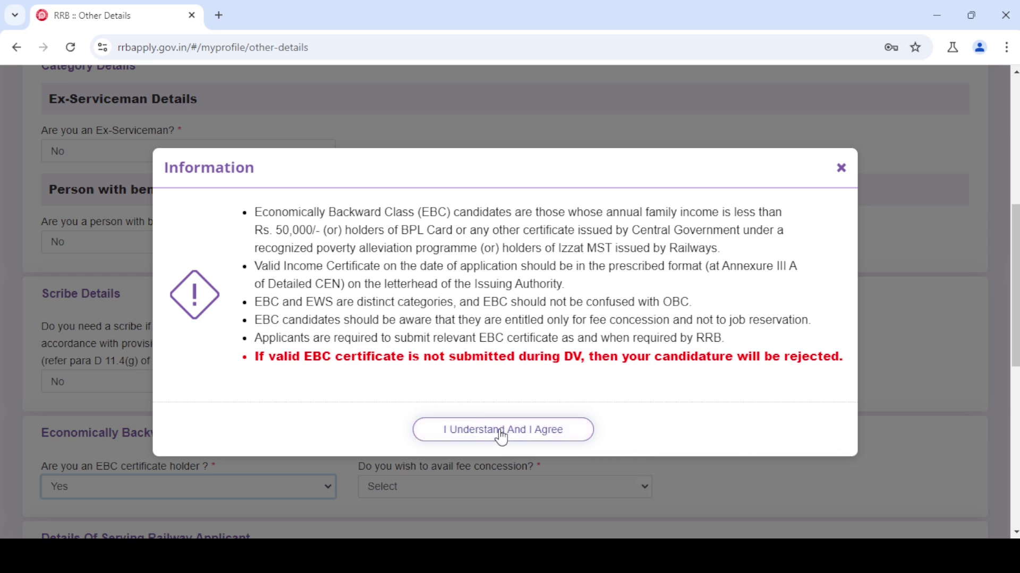
pyautogui.click(534, 438)
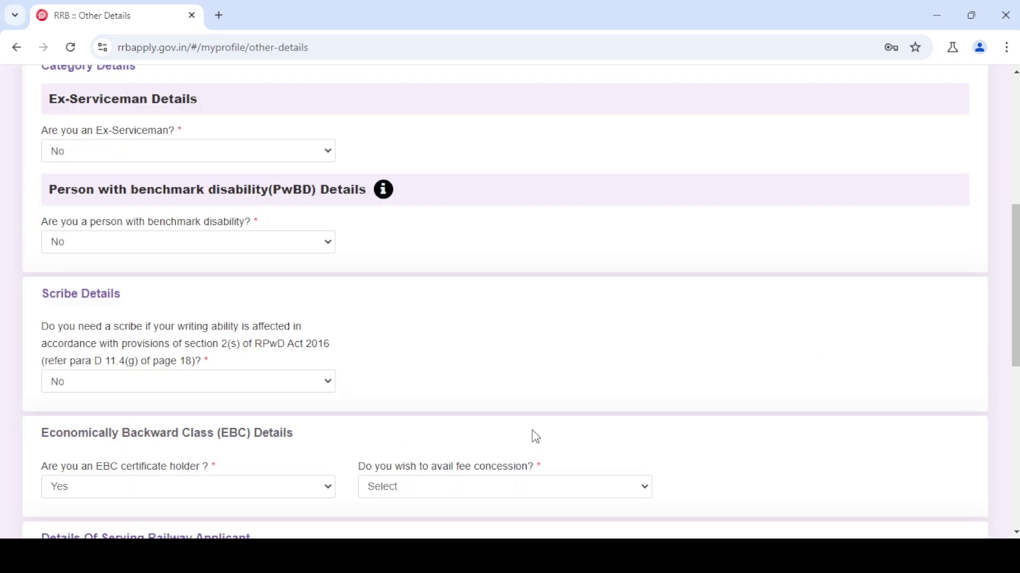
# - Preview the fee concession and EBC certificate fields, then set EBC holder back to No
pyautogui.click(429, 497)
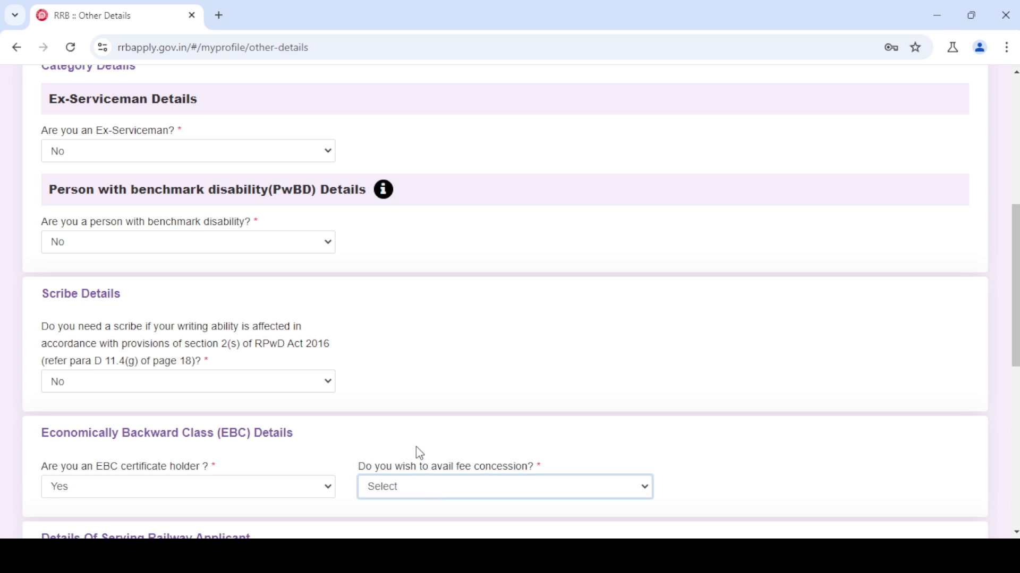
pyautogui.press('Down')
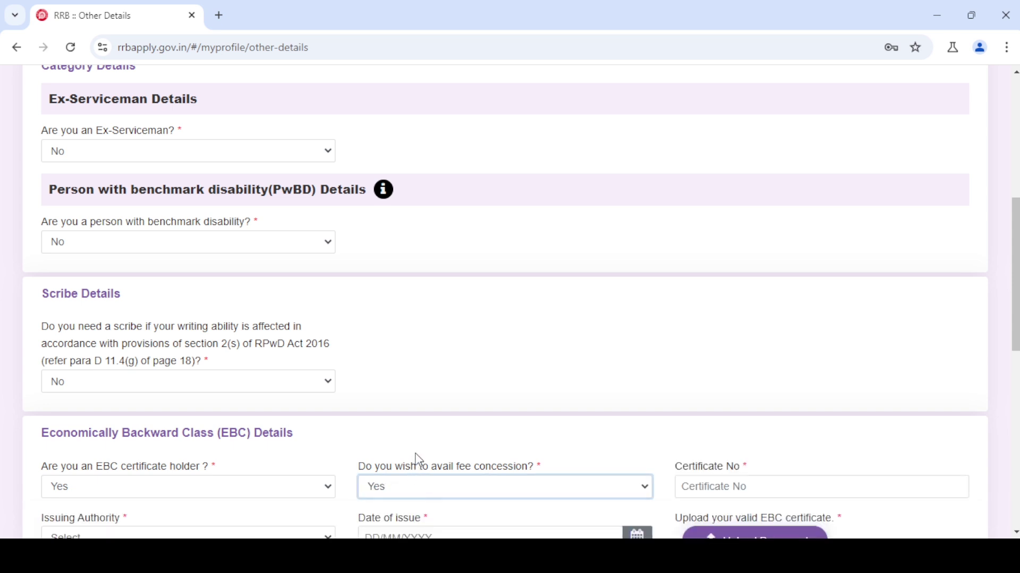
pyautogui.scroll(-5, 420, 462)
pyautogui.press('Tab')
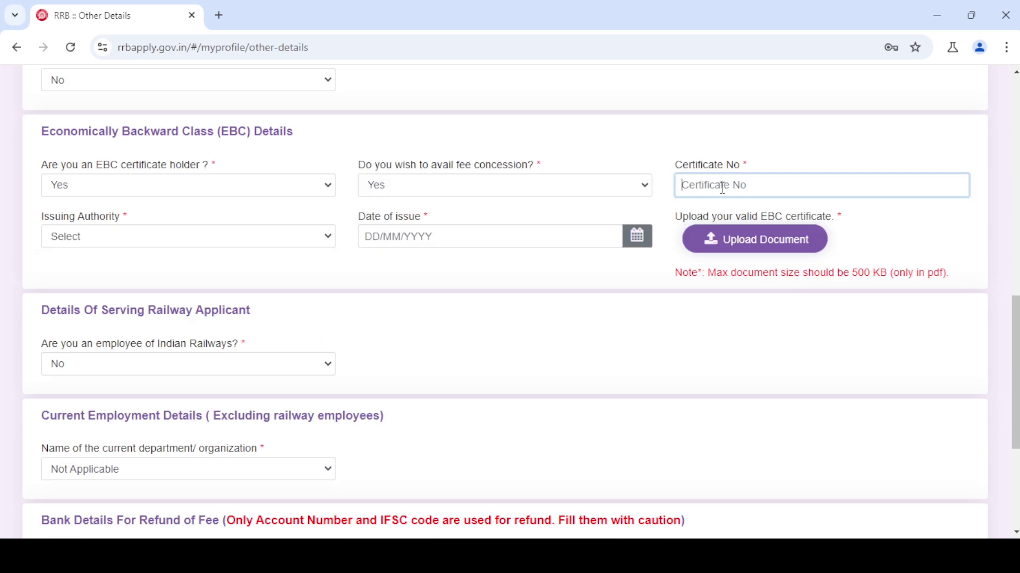
pyautogui.press('Tab')
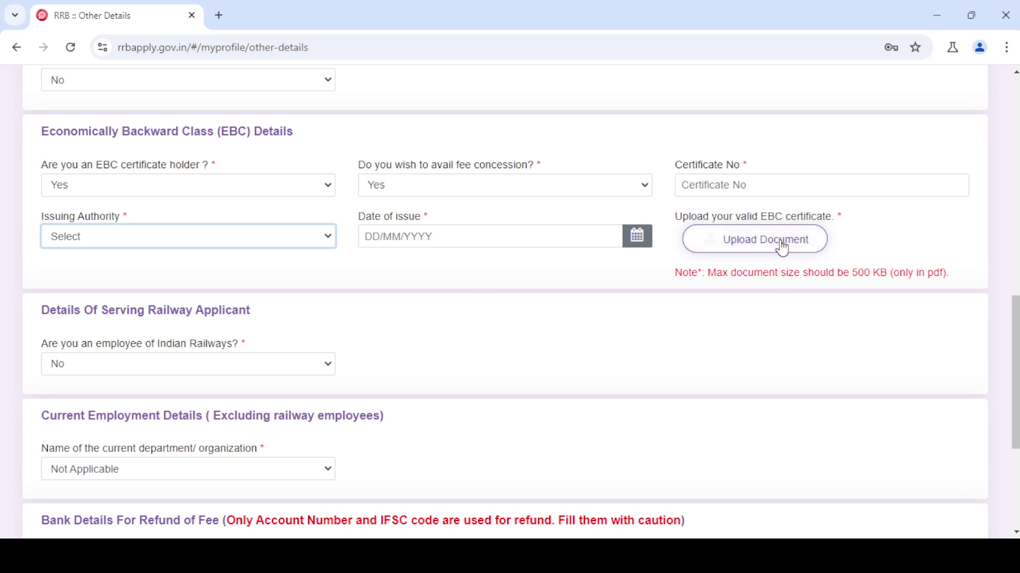
pyautogui.click(123, 187)
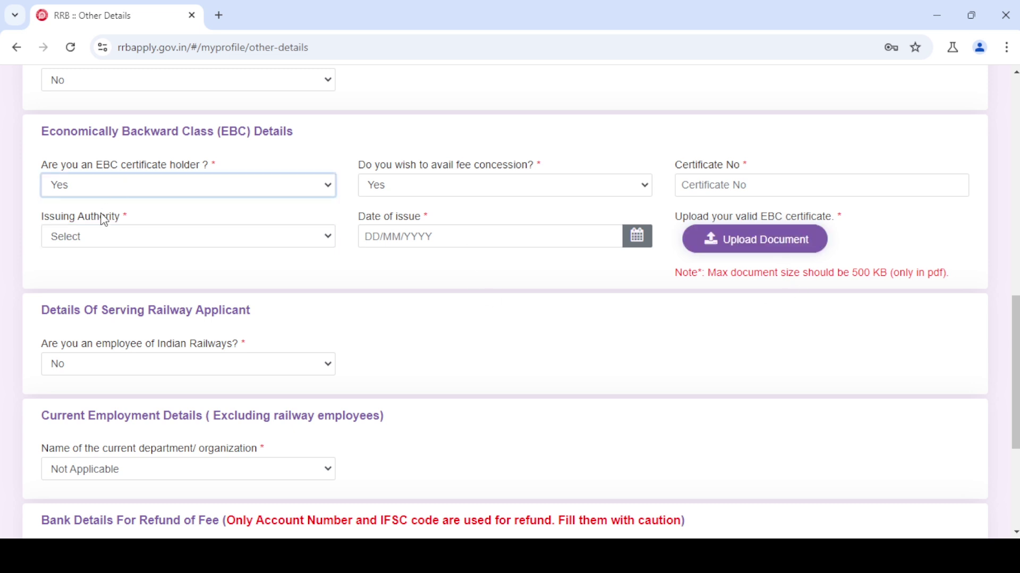
pyautogui.click(84, 241)
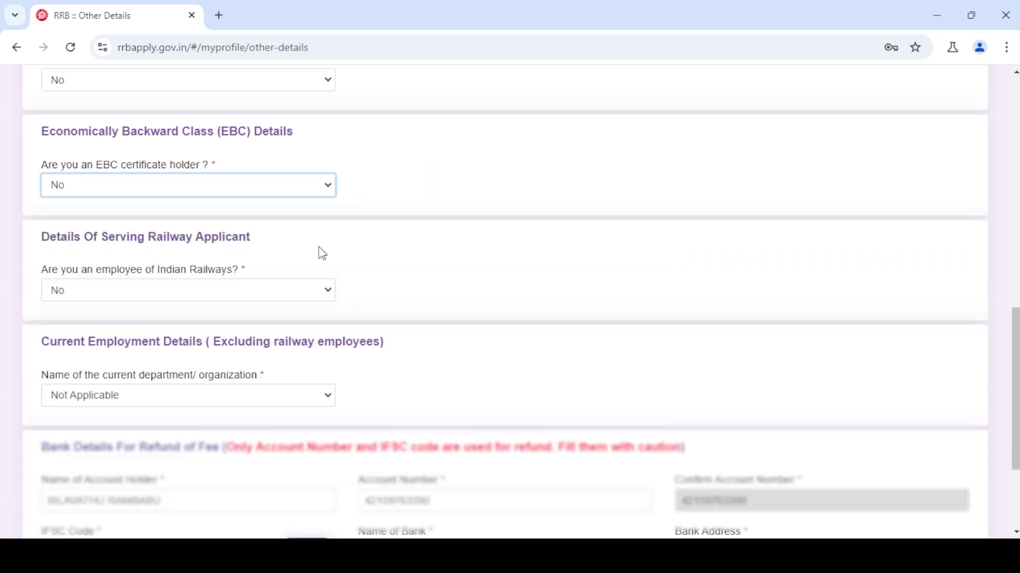
# - Try Yes for Indian Railways employee to see NOC, category and zone fields, then revert to No
pyautogui.click(140, 298)
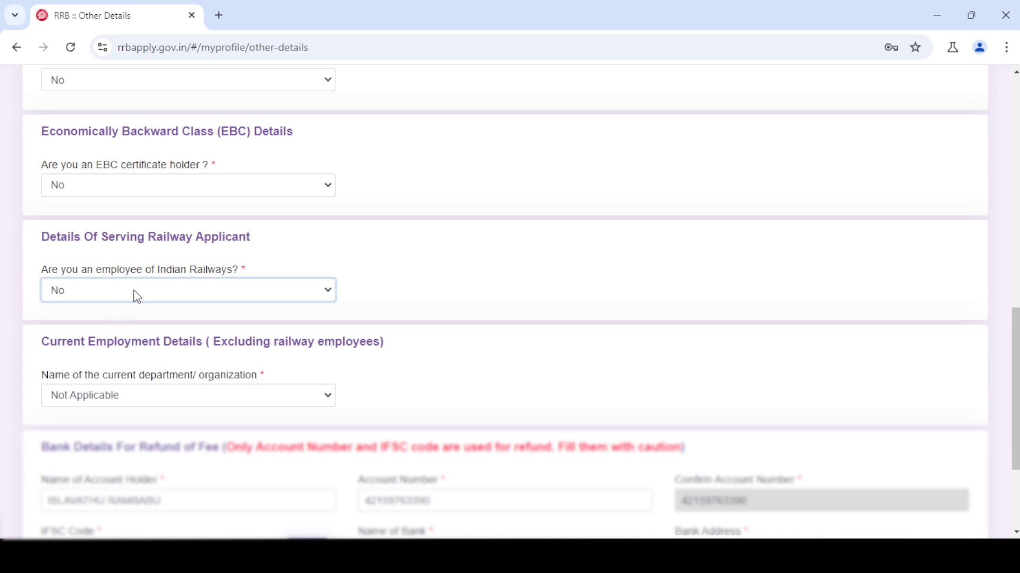
pyautogui.press('Up')
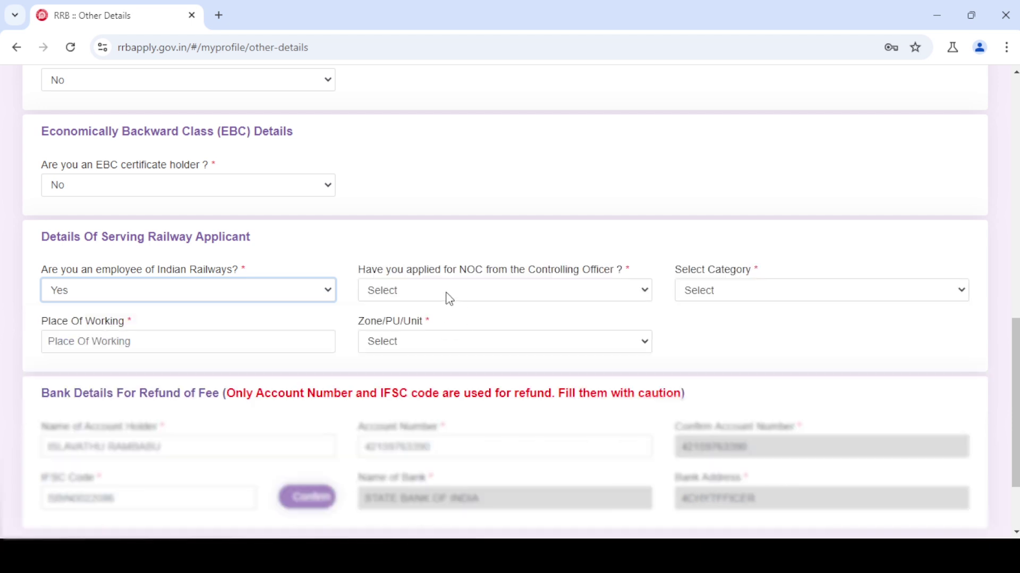
pyautogui.press('Tab')
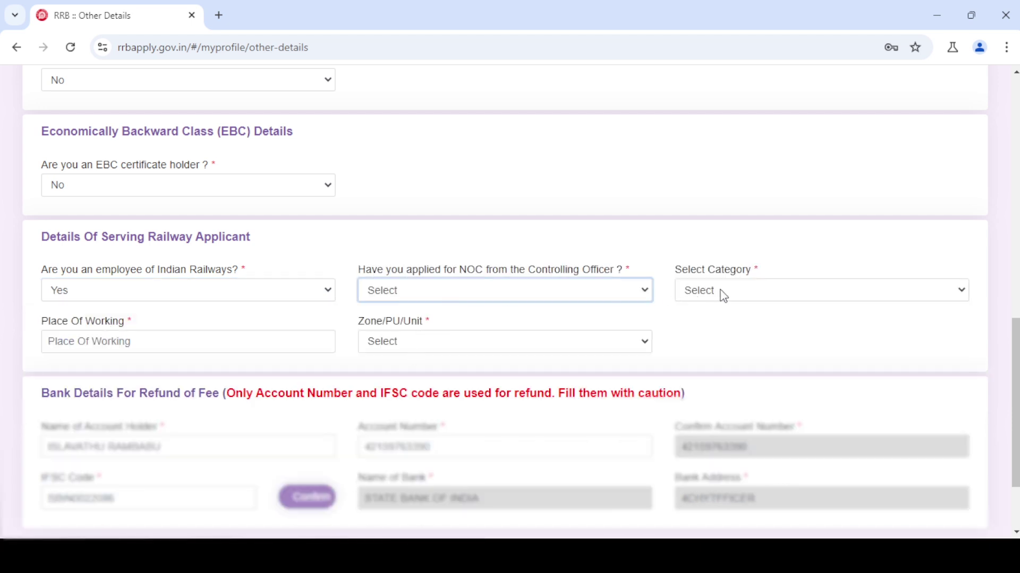
pyautogui.press('Tab')
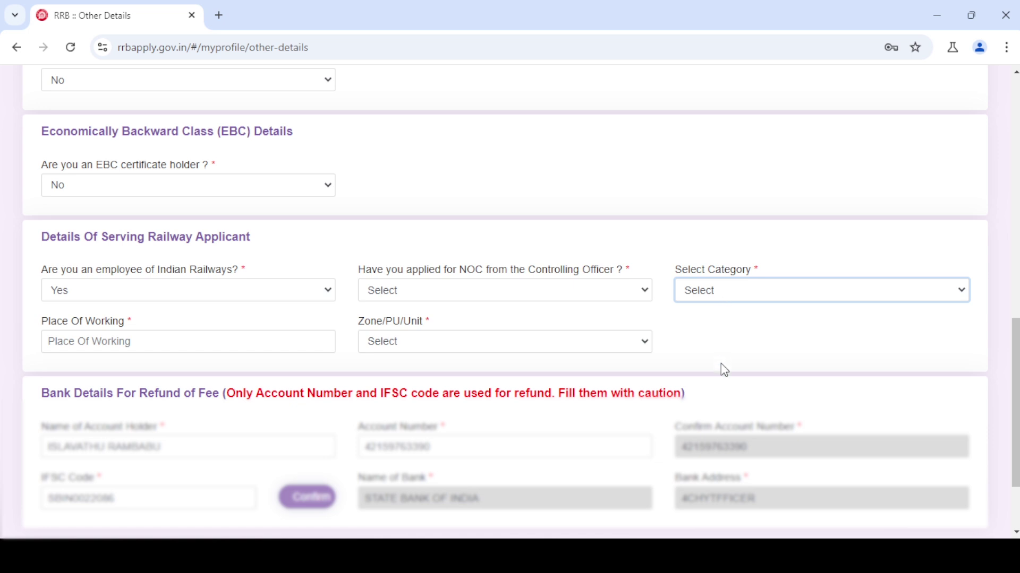
pyautogui.click(105, 342)
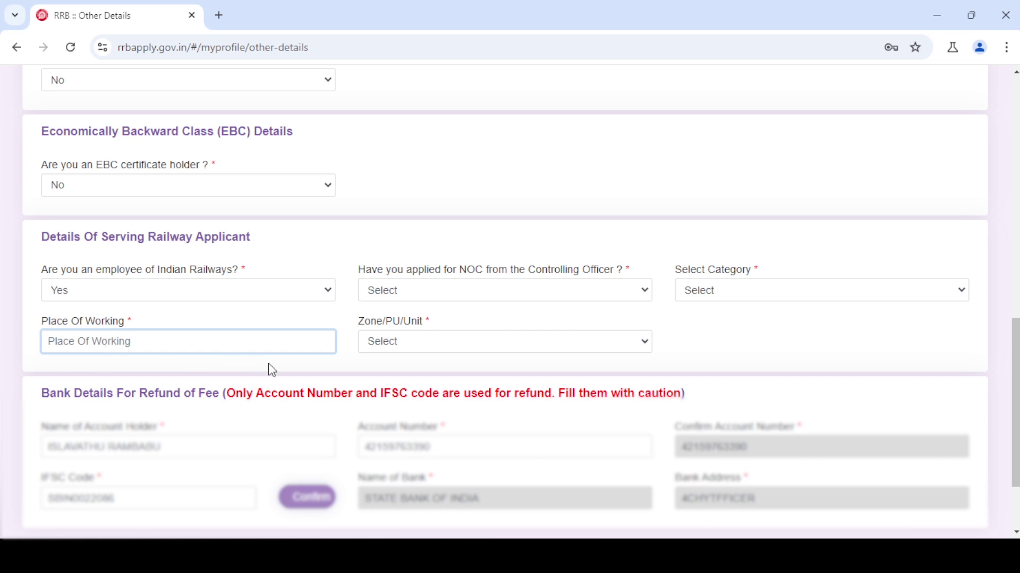
pyautogui.click(424, 351)
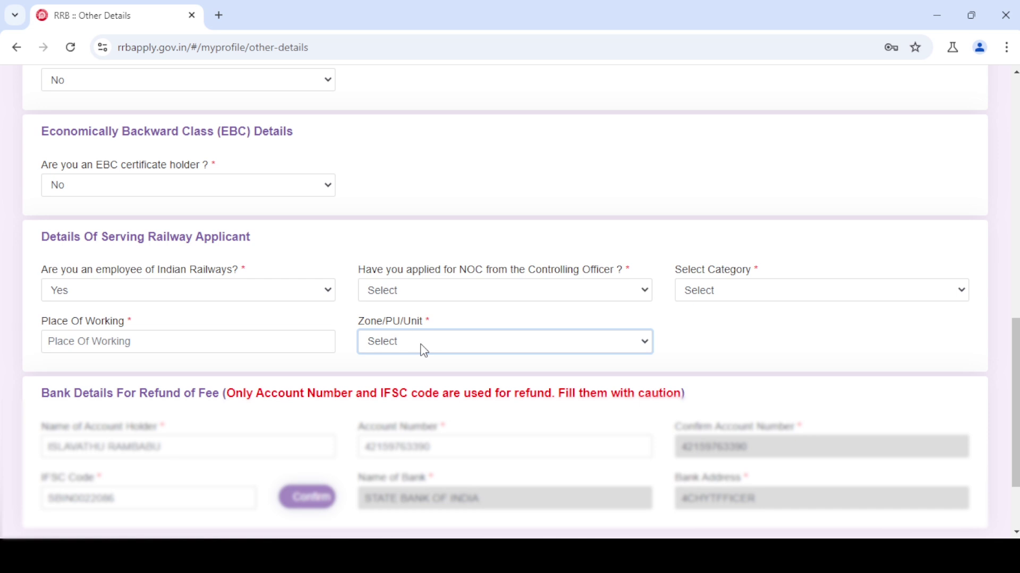
pyautogui.click(130, 291)
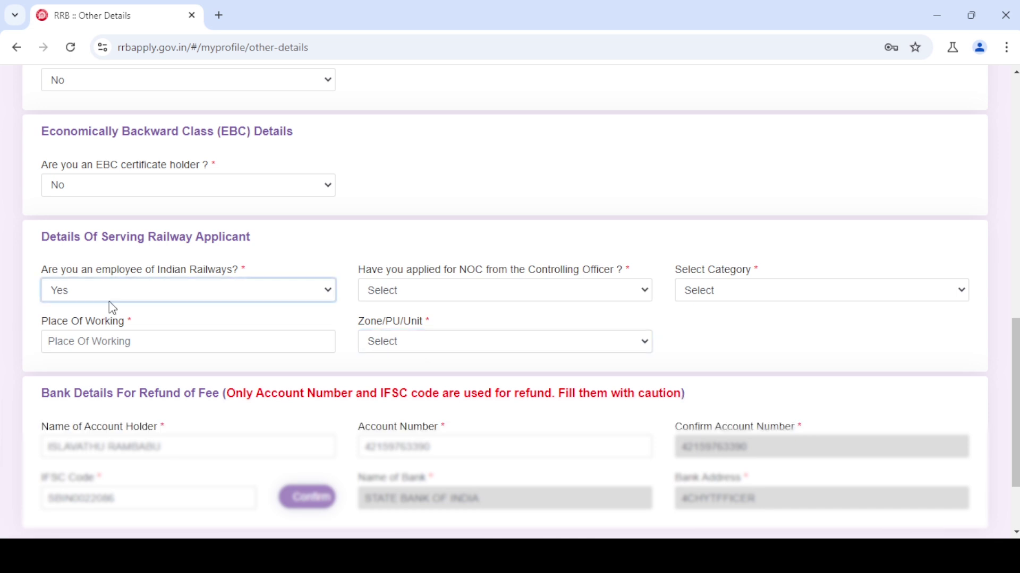
pyautogui.click(79, 346)
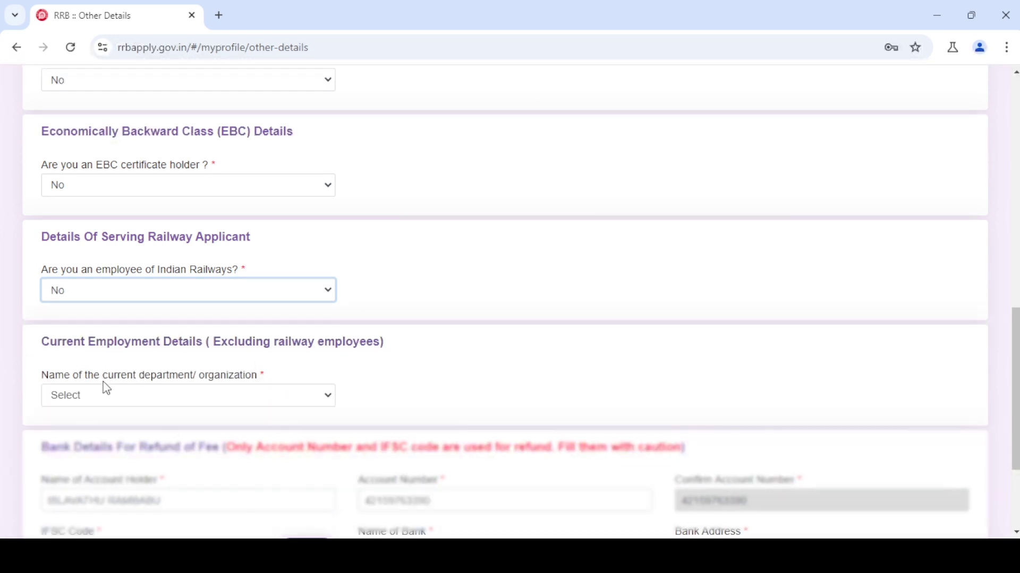
# - Try Central Government as current organization, accept the NOC notice, then switch to Not Applicable
pyautogui.click(146, 398)
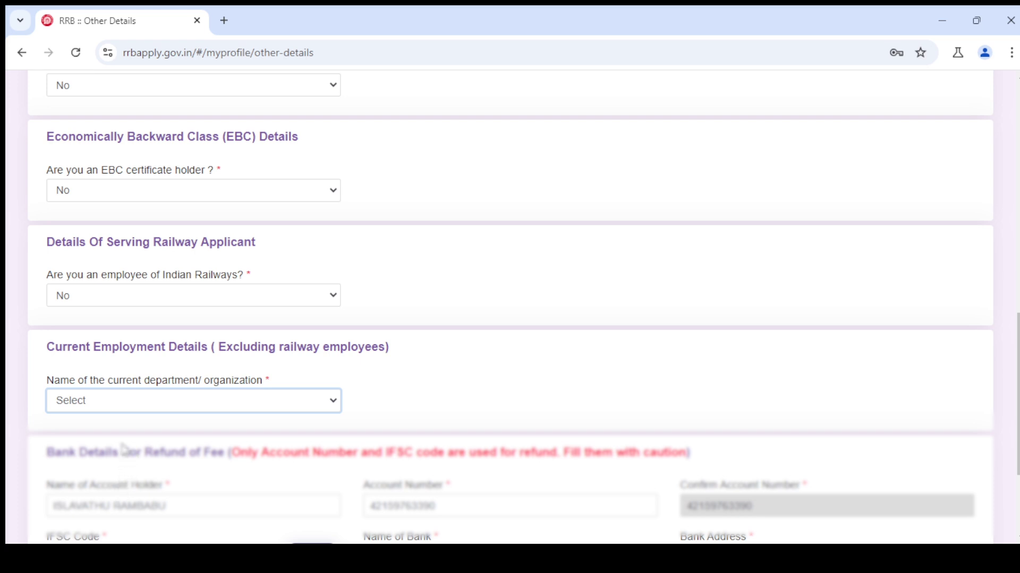
pyautogui.click(124, 449)
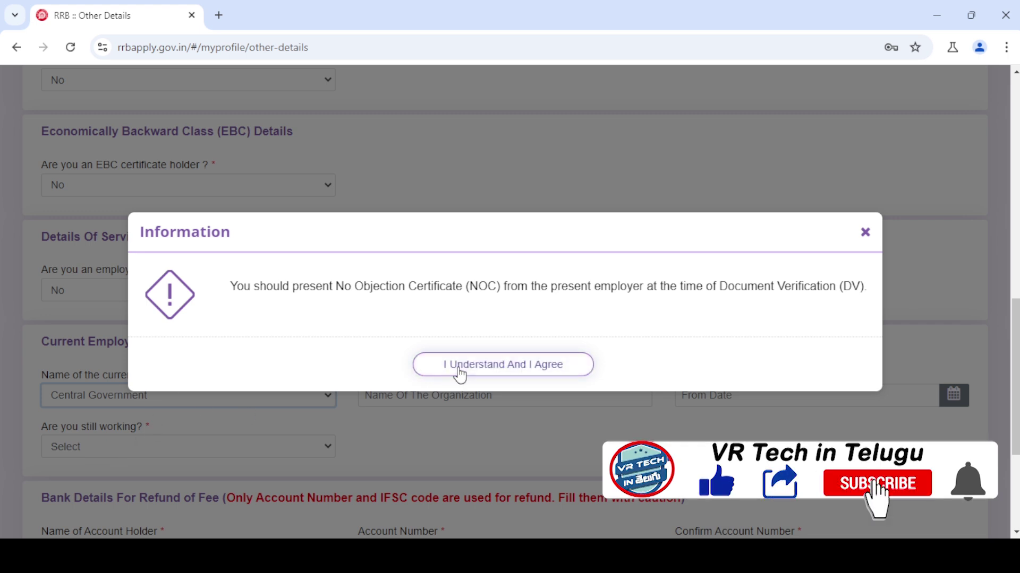
pyautogui.click(515, 379)
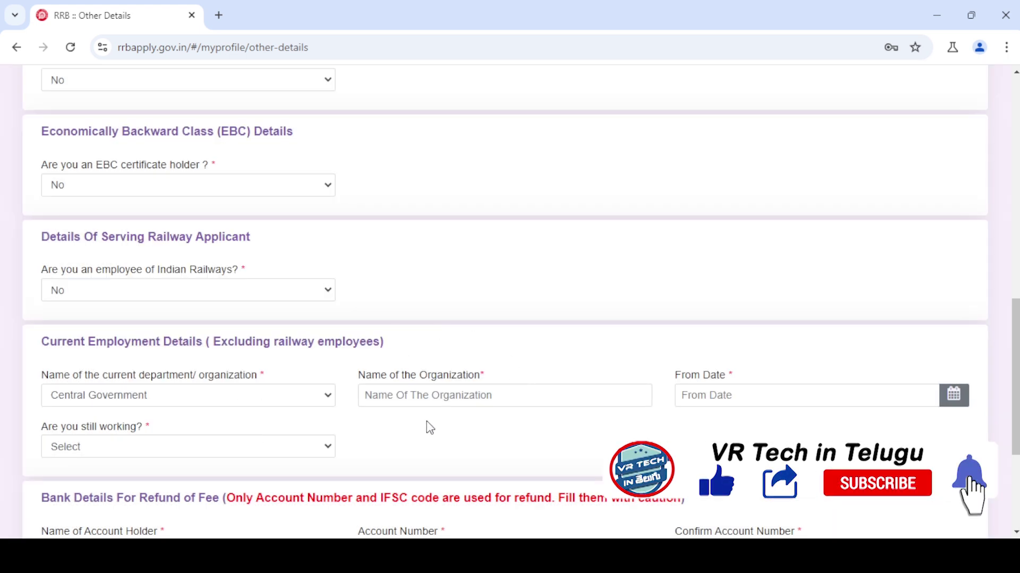
pyautogui.click(442, 391)
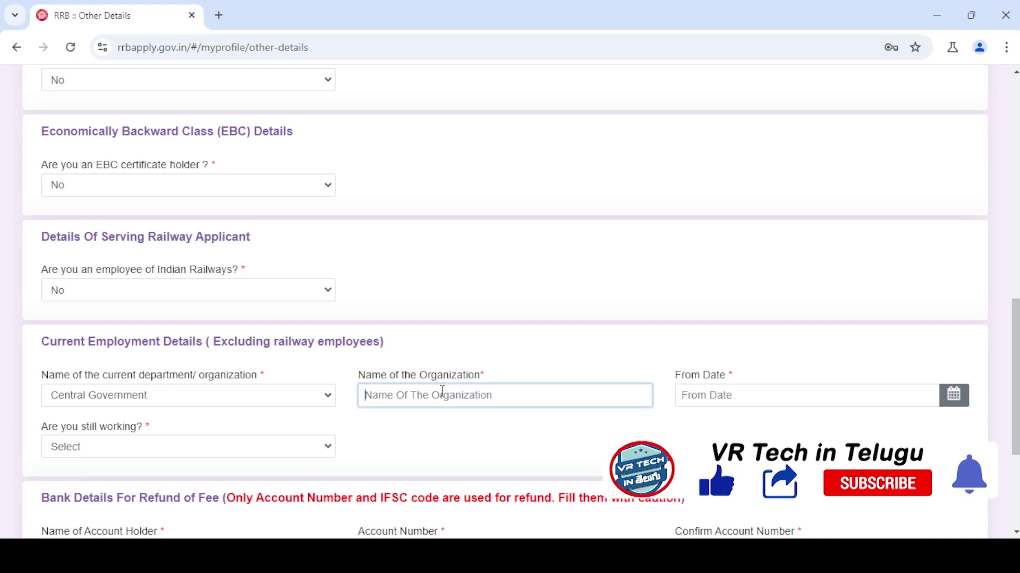
pyautogui.click(770, 400)
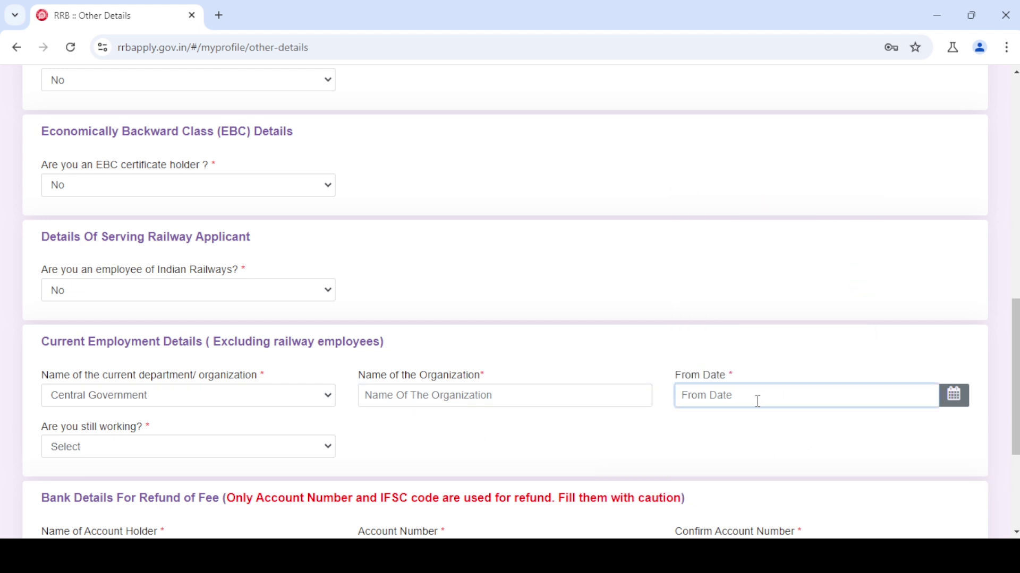
pyautogui.click(125, 449)
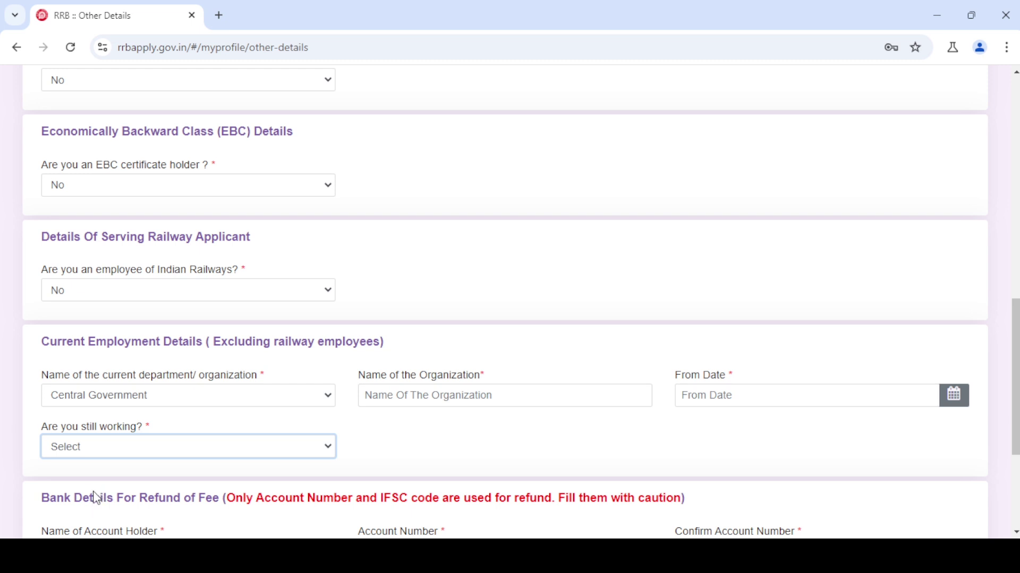
pyautogui.click(270, 428)
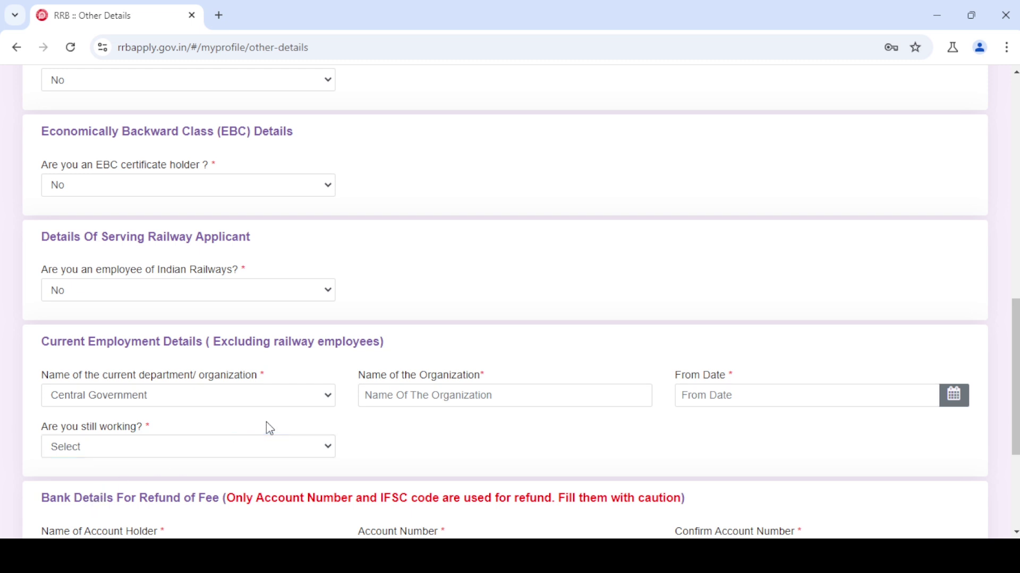
pyautogui.click(112, 397)
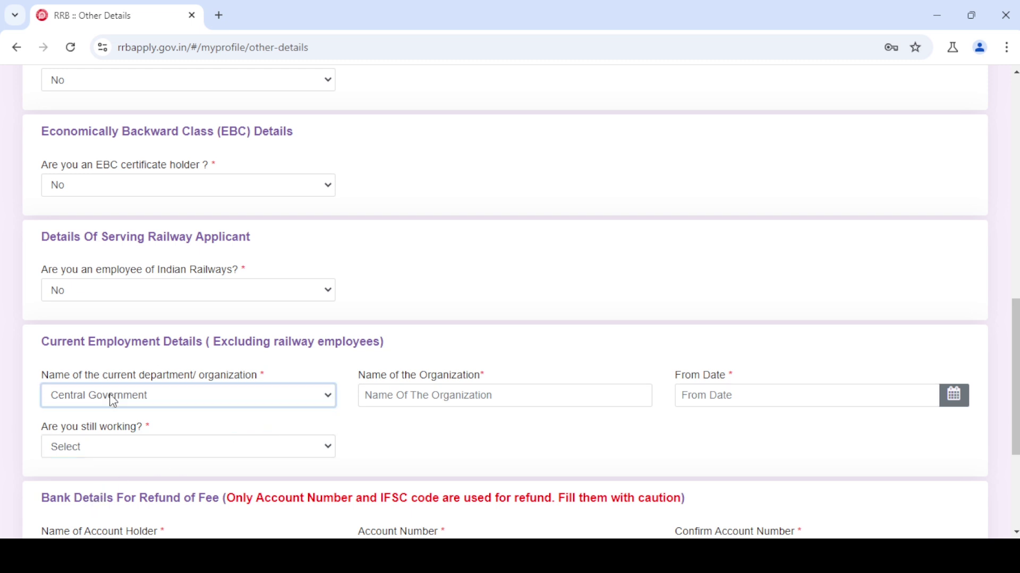
pyautogui.click(98, 442)
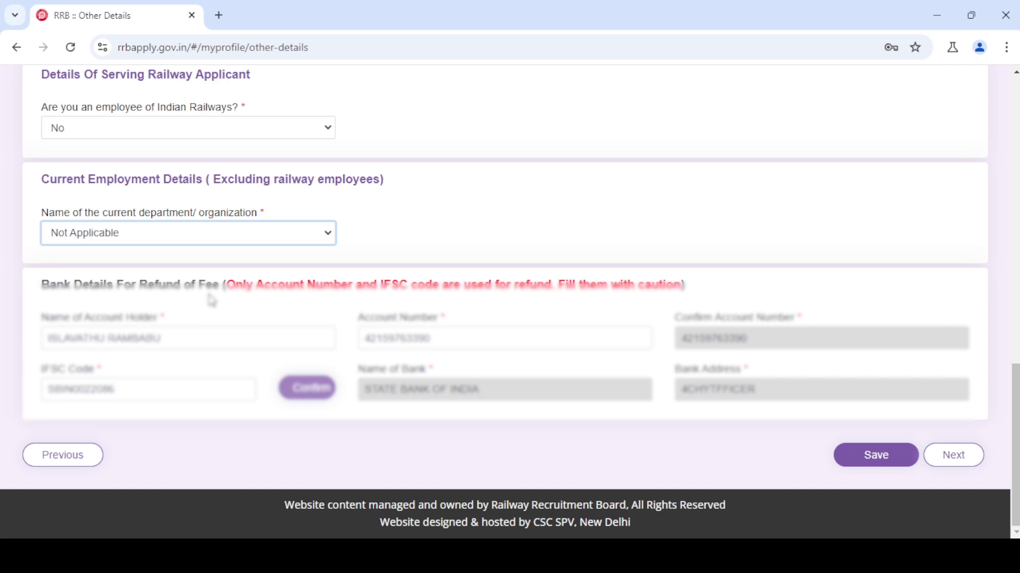
# - Review the bank refund details, re-confirm the IFSC code, and save the Other Details page
pyautogui.click(184, 321)
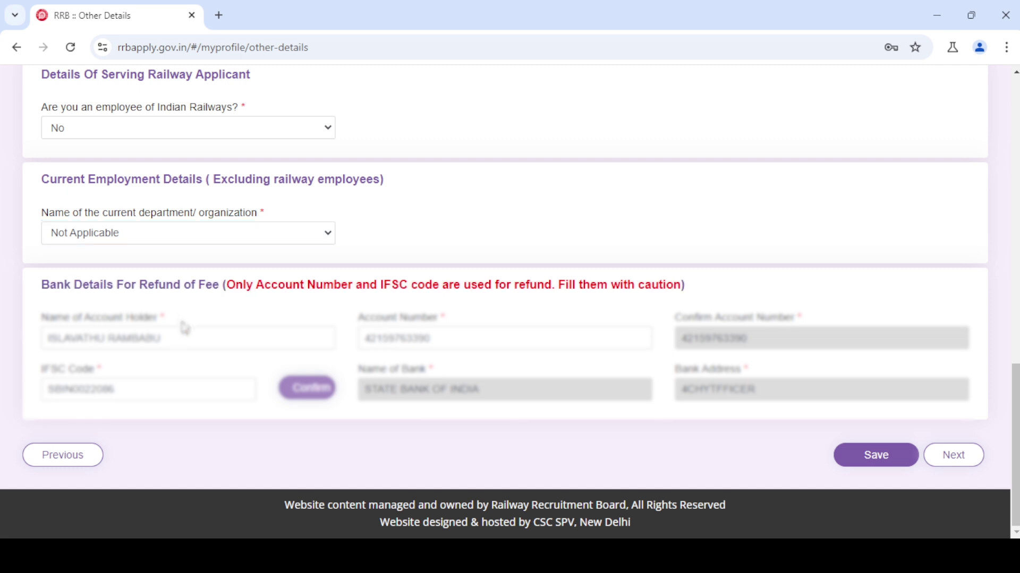
pyautogui.click(438, 337)
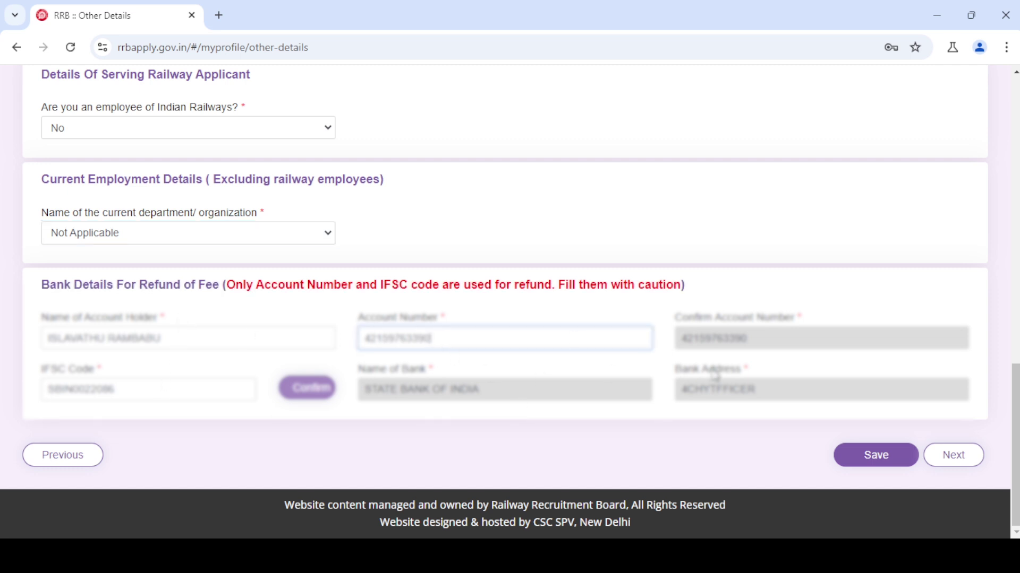
pyautogui.click(717, 338)
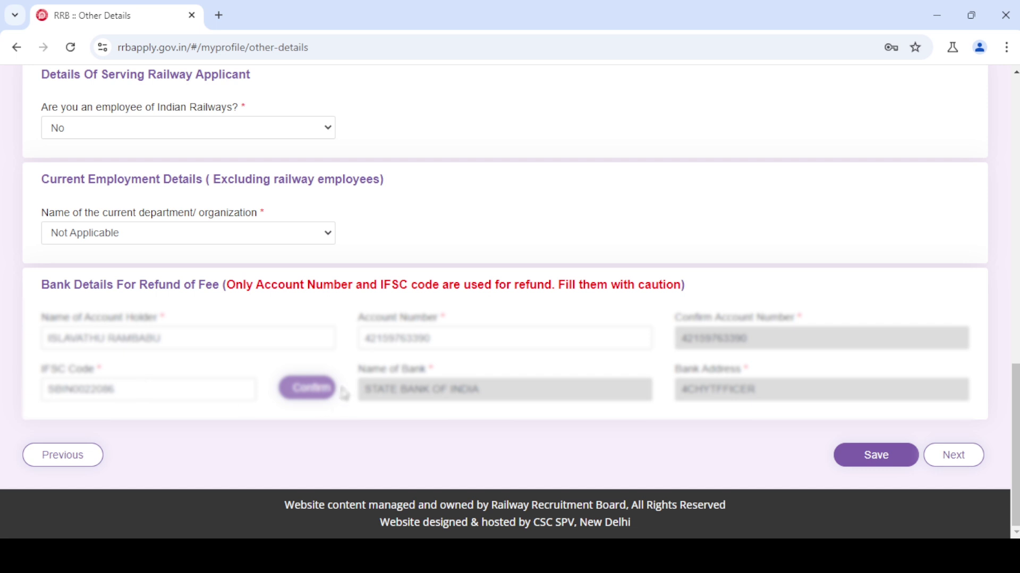
pyautogui.click(301, 387)
pyautogui.moveTo(470, 392); pyautogui.dragTo(479, 392)
pyautogui.moveTo(741, 389); pyautogui.dragTo(715, 389)
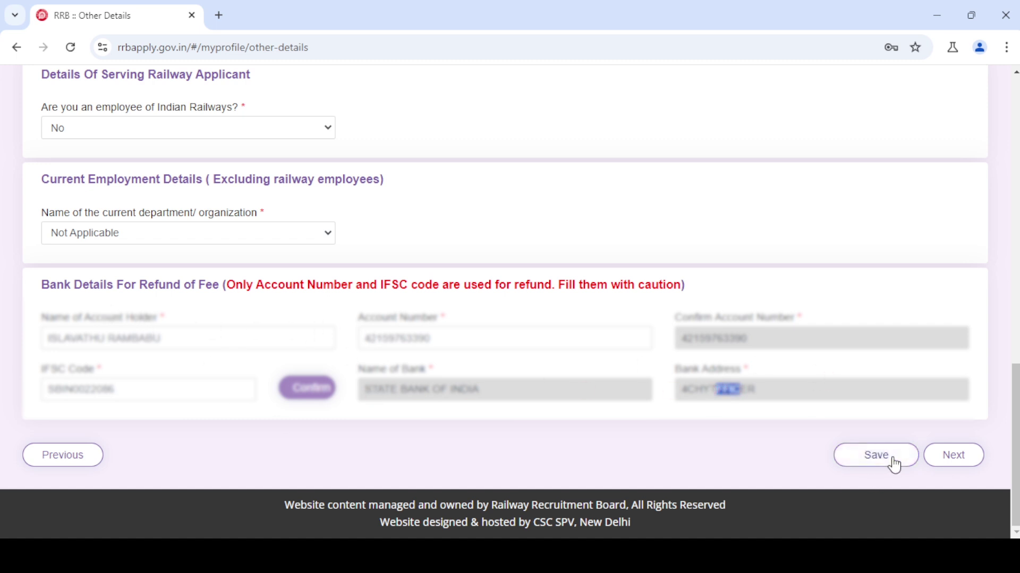
pyautogui.click(896, 466)
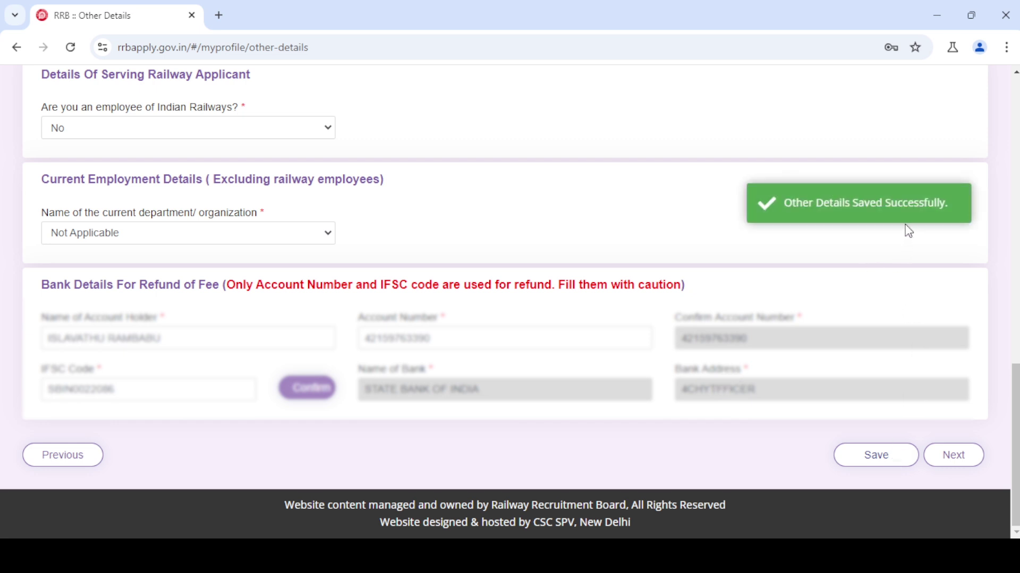
# - Open the Matriculation/SSLC entry for editing, keeping its result date 06/05/2017
pyautogui.click(955, 455)
pyautogui.scroll(-3, 951, 464)
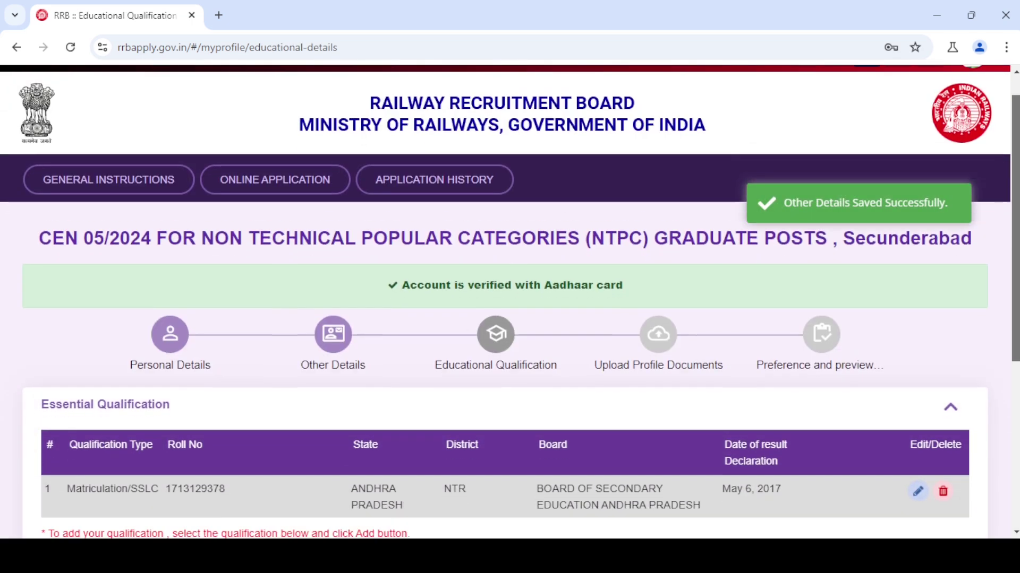
pyautogui.scroll(-3, 1004, 232)
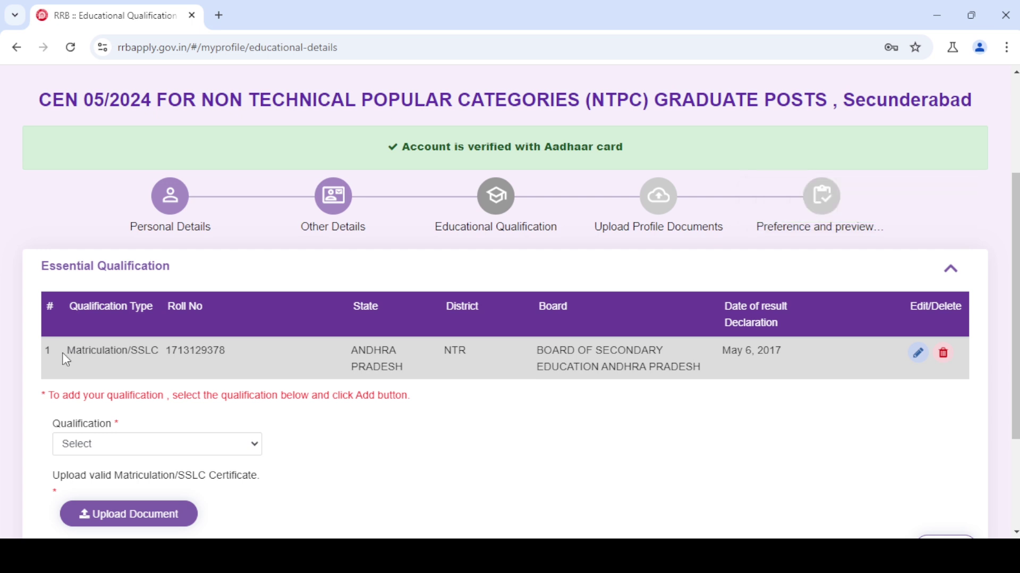
pyautogui.moveTo(62, 354); pyautogui.dragTo(122, 355)
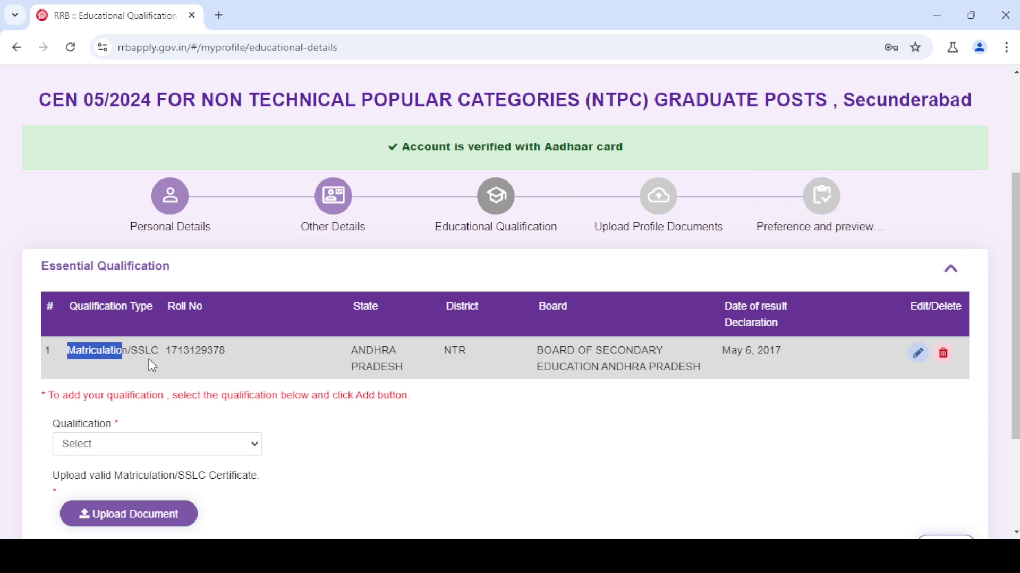
pyautogui.click(925, 357)
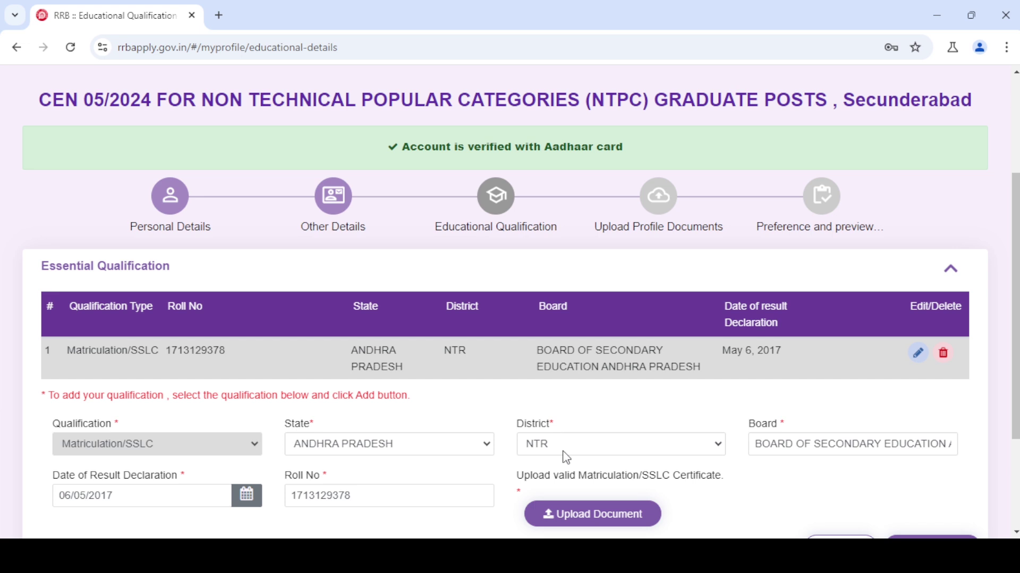
pyautogui.click(792, 444)
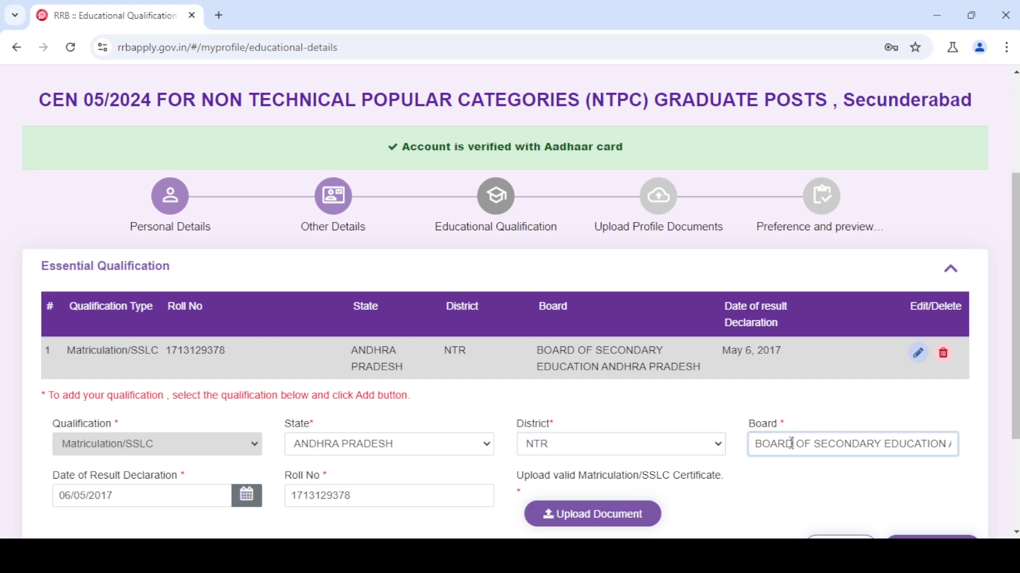
pyautogui.click(158, 495)
pyautogui.click(157, 496)
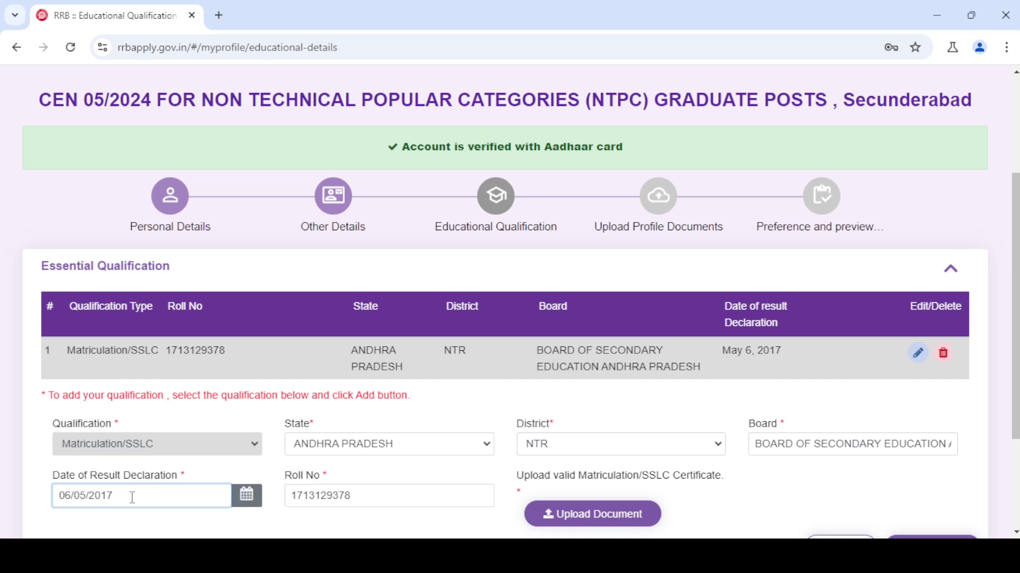
pyautogui.click(369, 495)
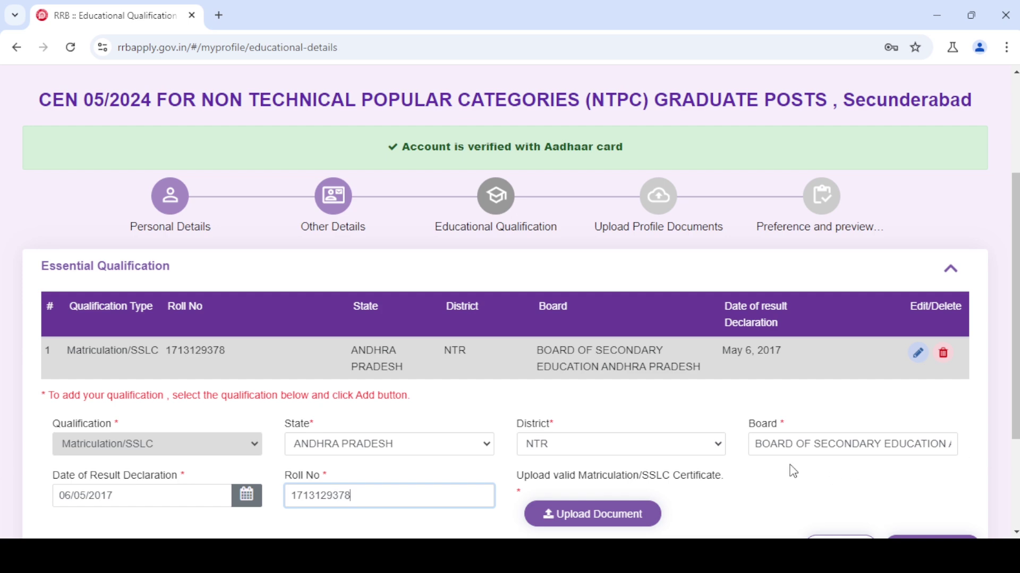
# - Attach 10th.pdf as the Matriculation/SSLC certificate and save it
pyautogui.click(591, 514)
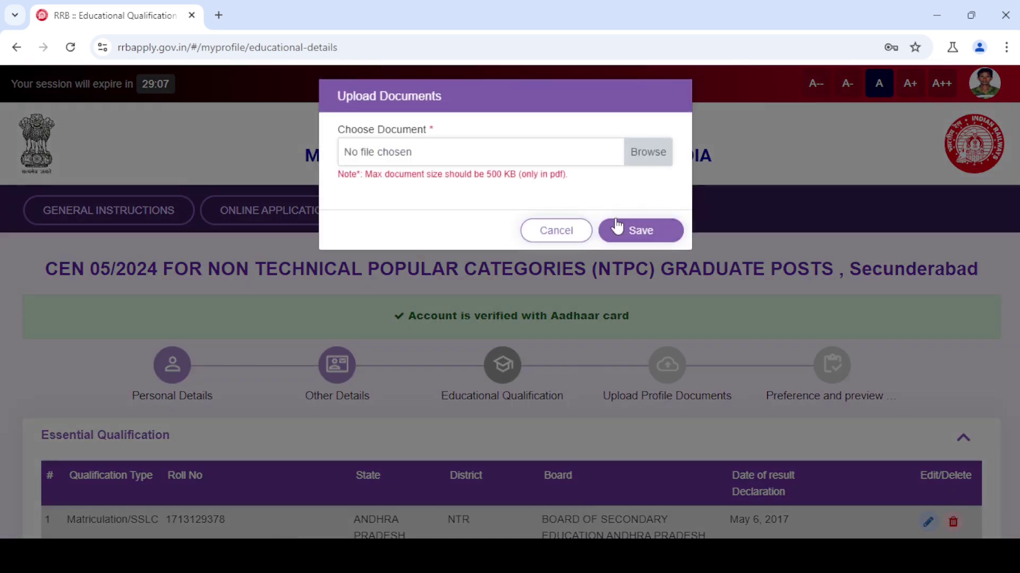
pyautogui.click(647, 159)
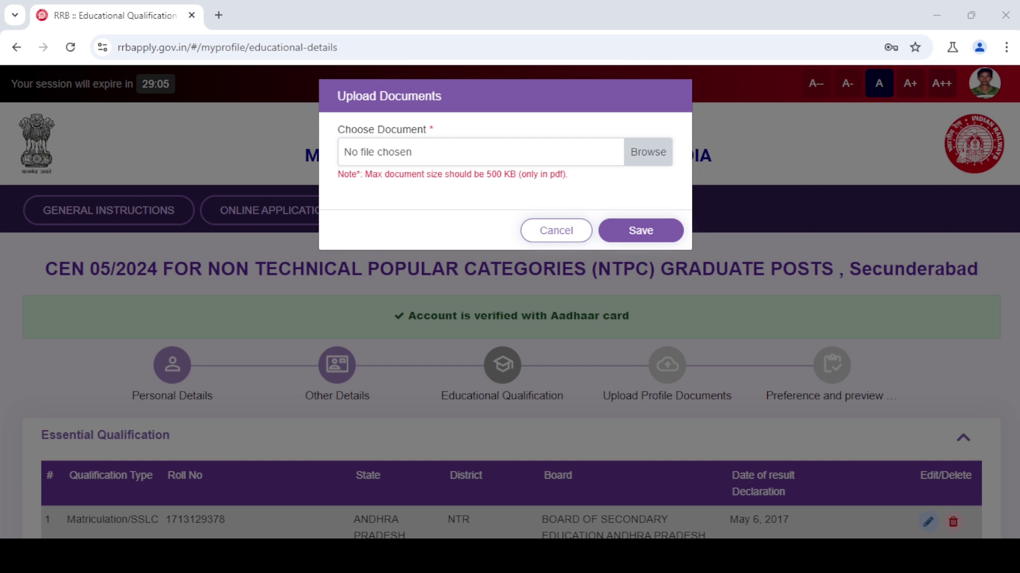
pyautogui.click(627, 230)
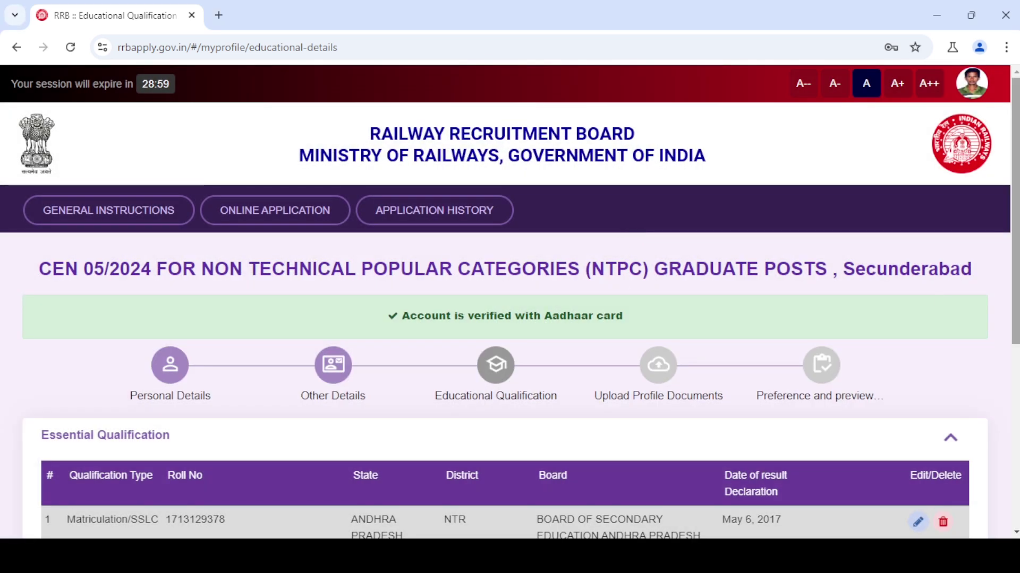
pyautogui.scroll(-5, 707, 319)
# - Save the Matriculation entry, then start a Bachelor degree qualification in BSC MCCS
pyautogui.click(909, 473)
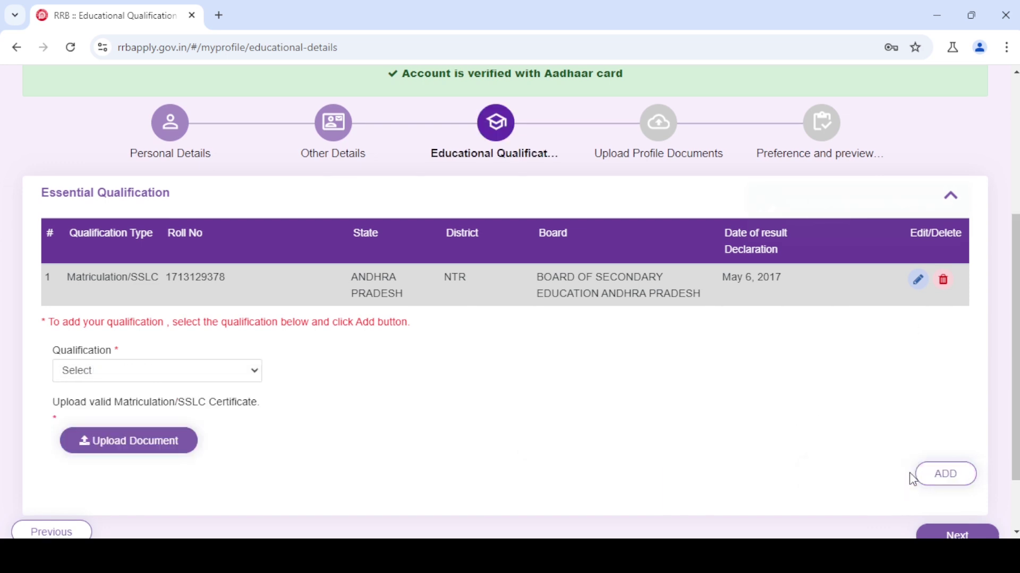
pyautogui.click(119, 374)
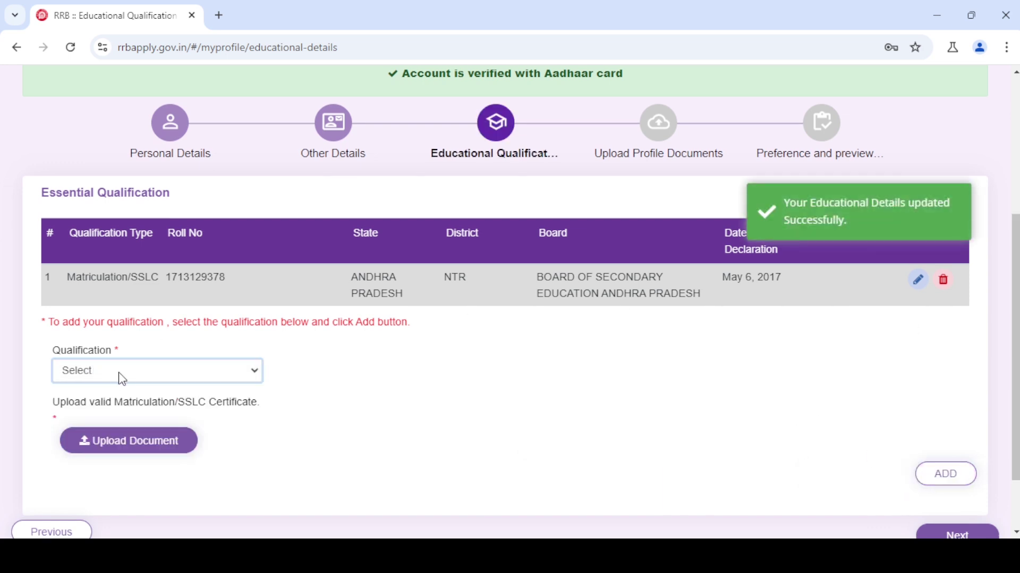
pyautogui.click(124, 412)
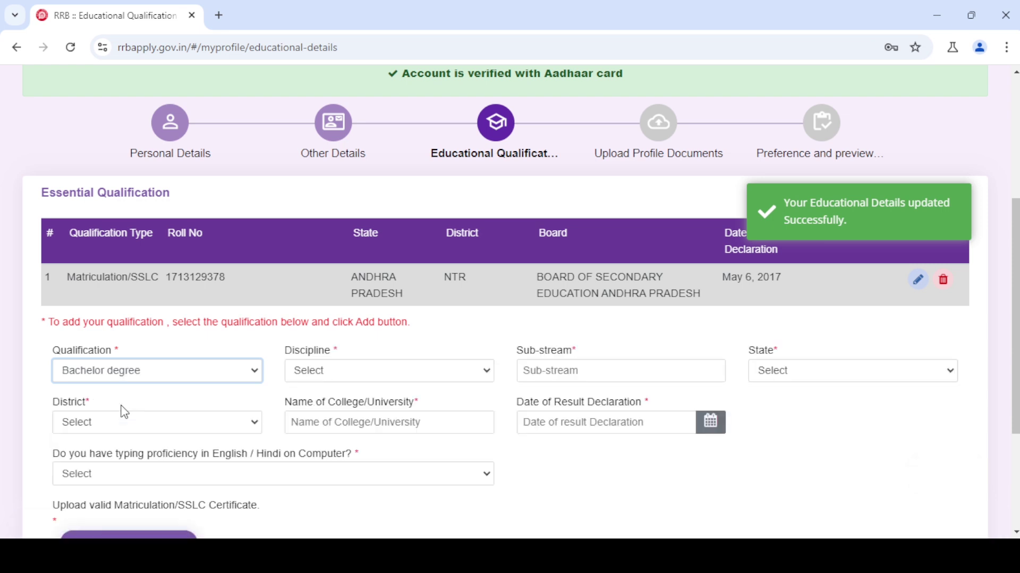
pyautogui.click(373, 380)
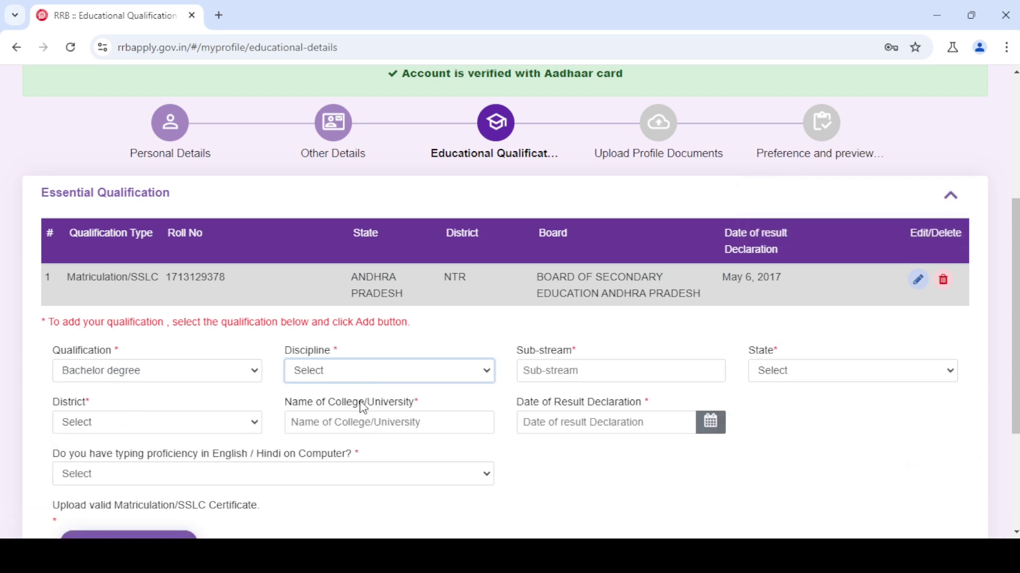
pyautogui.click(354, 416)
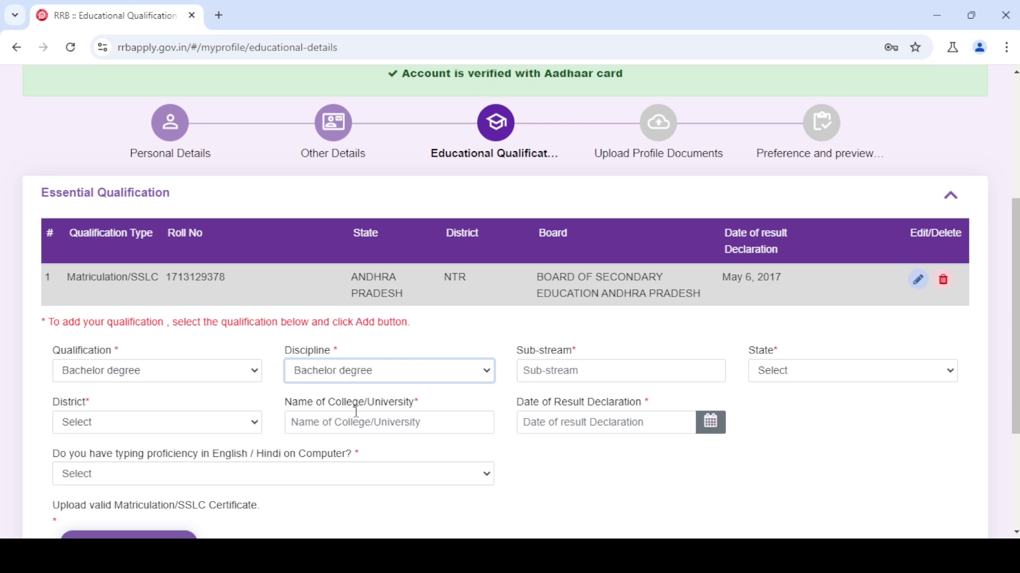
pyautogui.click(556, 373)
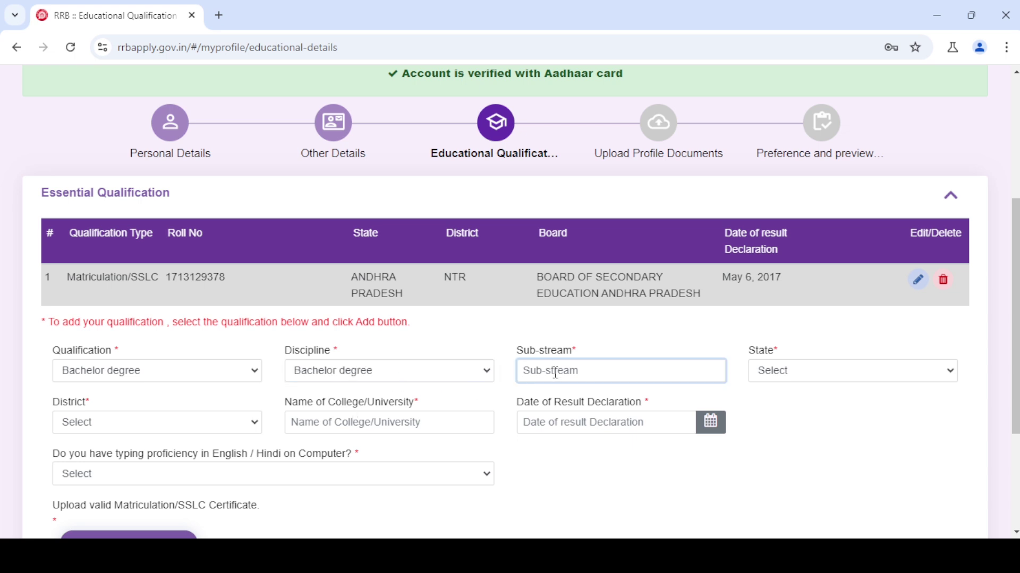
# - Fill in the degree's state, district, college KRISHNA and result date Oct 28, 2022
pyautogui.click(804, 373)
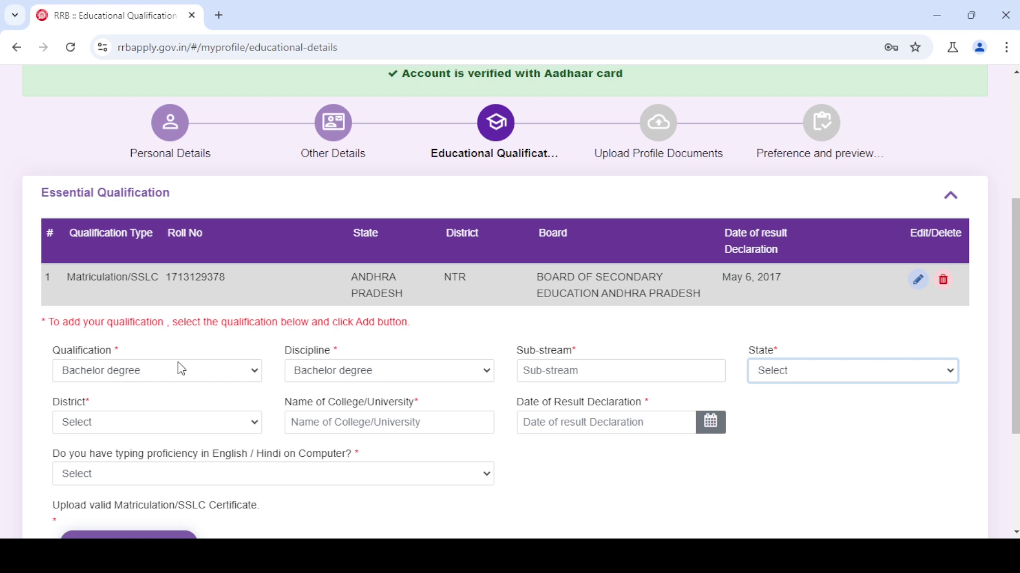
pyautogui.click(102, 420)
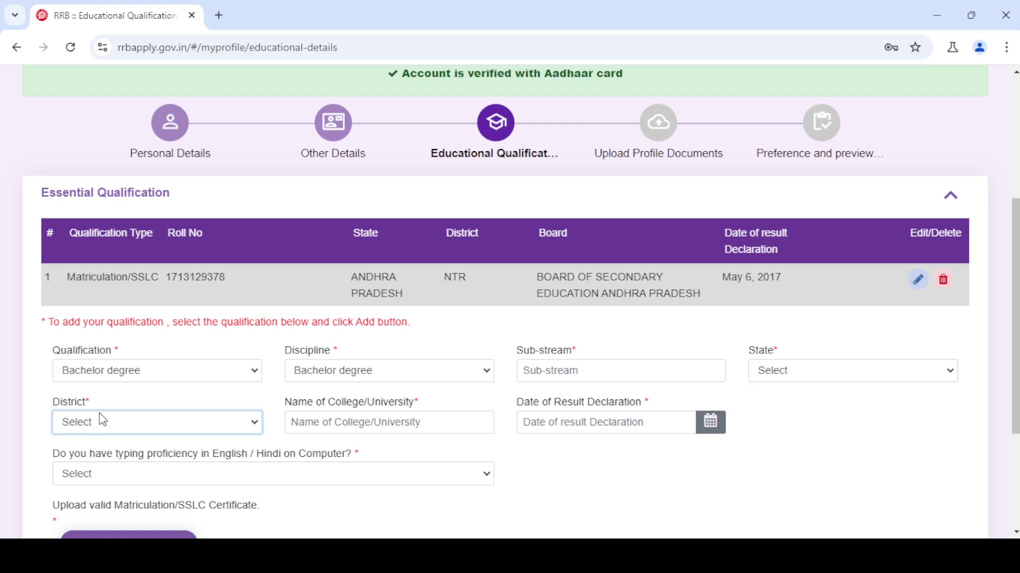
pyautogui.click(390, 428)
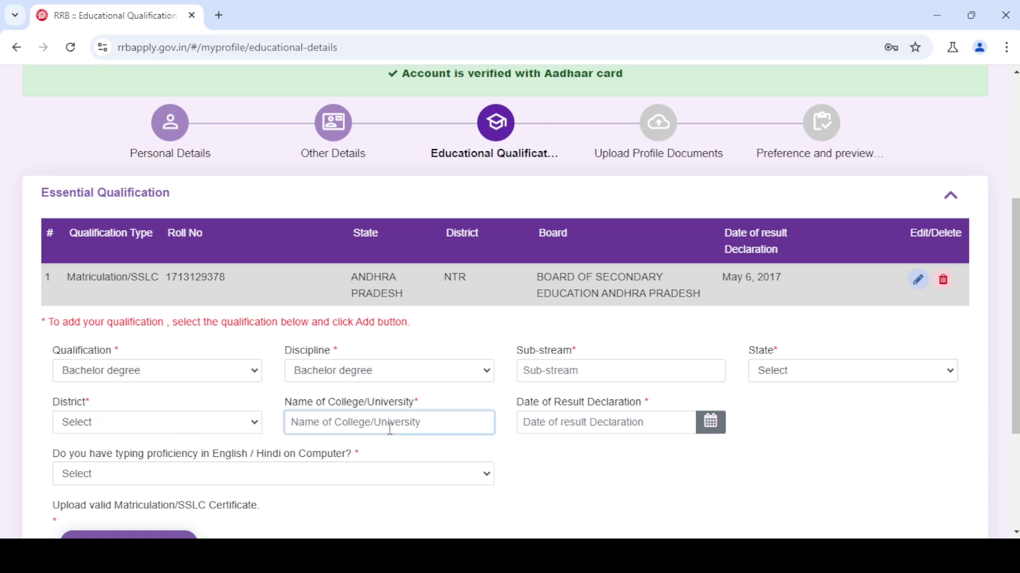
pyautogui.click(585, 423)
pyautogui.click(584, 423)
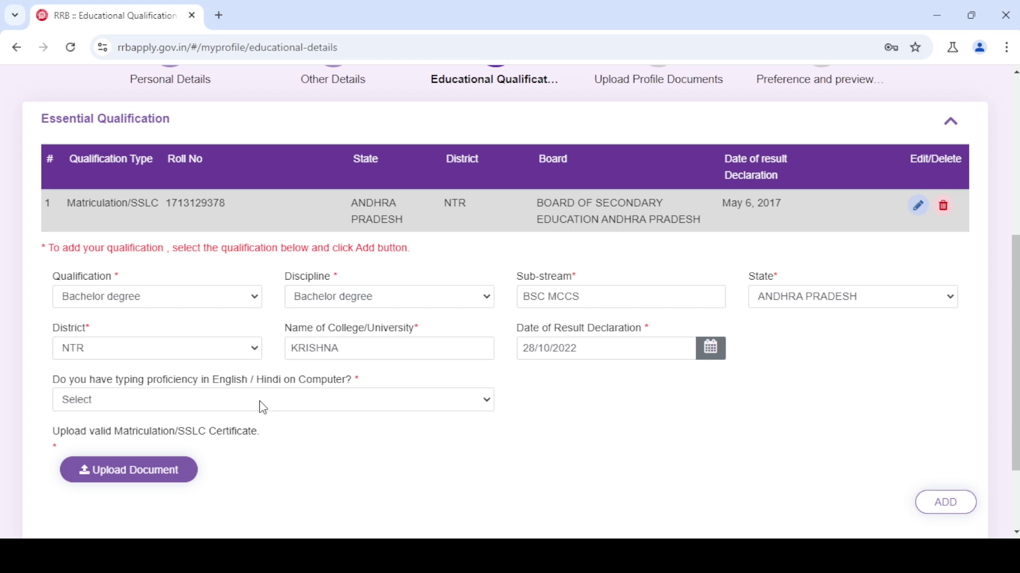
# - Set typing proficiency to Yes and add the Bachelor degree qualification row
pyautogui.click(263, 406)
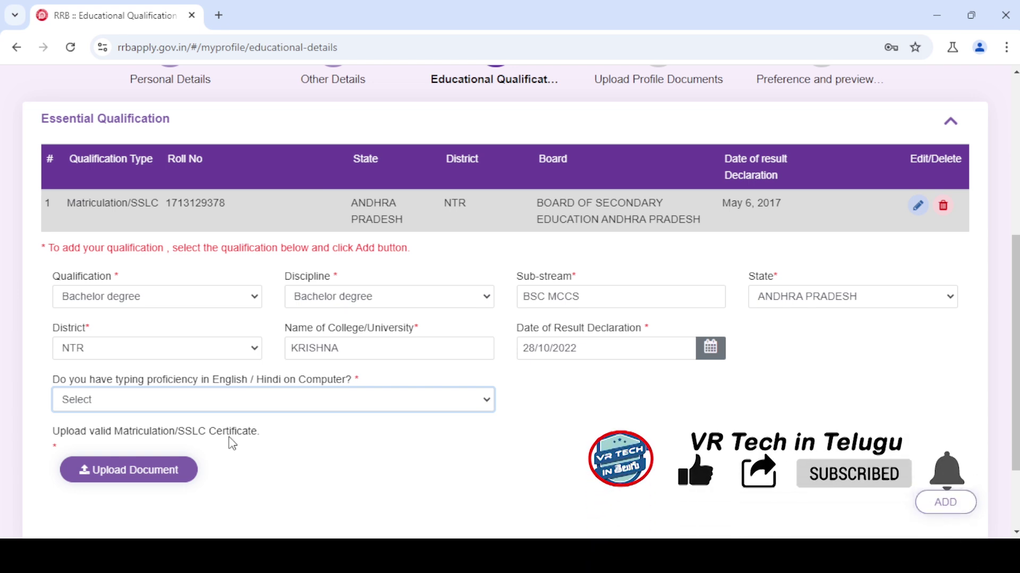
pyautogui.press('Down')
pyautogui.press('Tab')
pyautogui.press('Return')
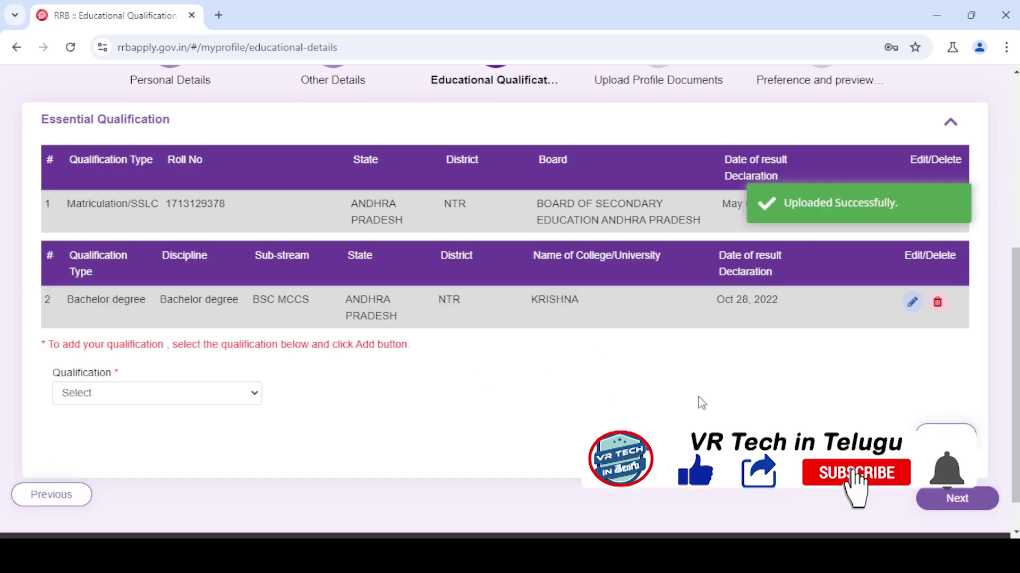
pyautogui.click(945, 499)
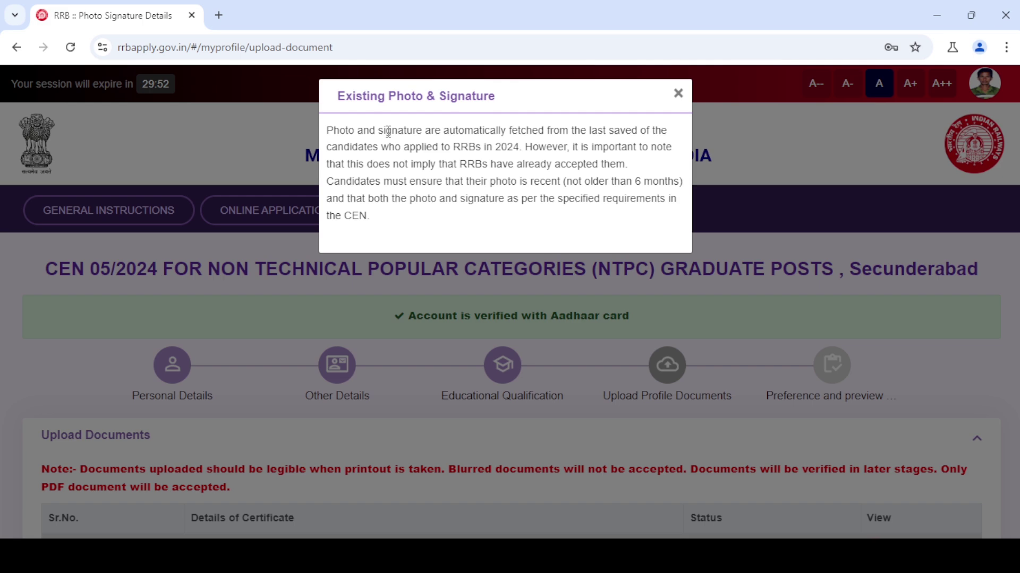
# - Dismiss the existing photo notice and confirm the ST caste and Matriculation certificates are uploaded
pyautogui.click(678, 95)
pyautogui.scroll(-4, 211, 340)
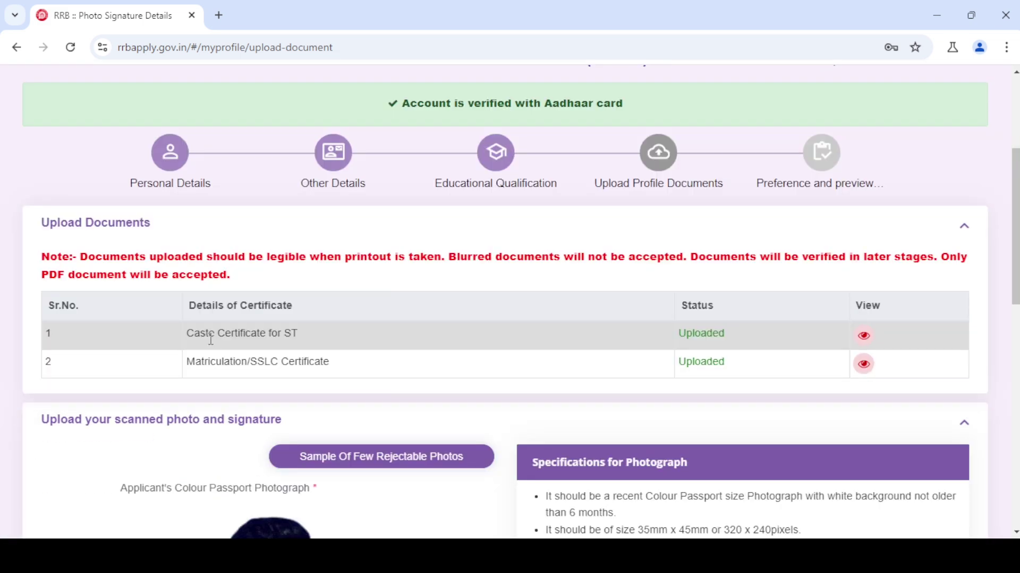
pyautogui.moveTo(179, 334); pyautogui.dragTo(354, 346)
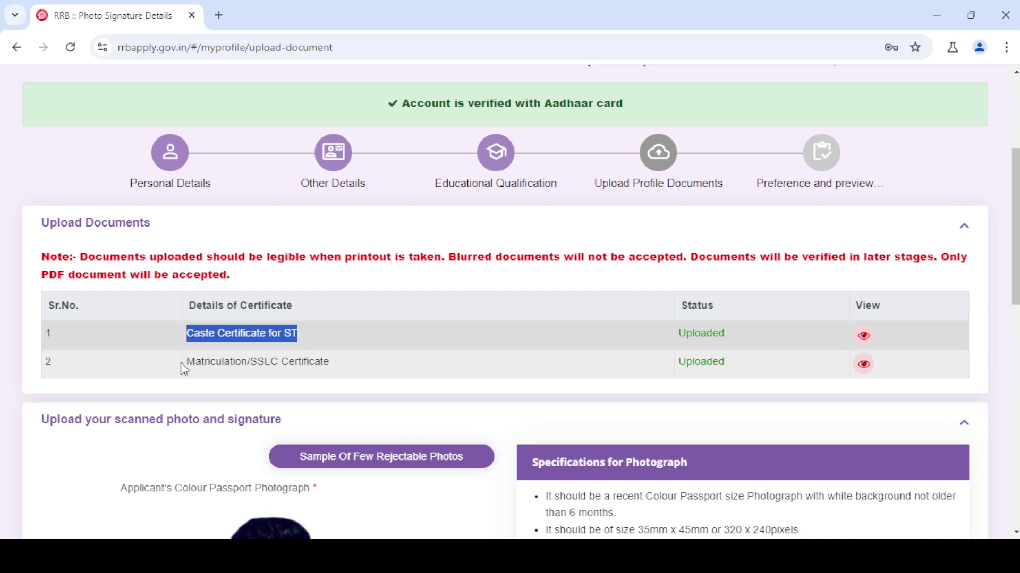
pyautogui.moveTo(185, 370); pyautogui.dragTo(347, 370)
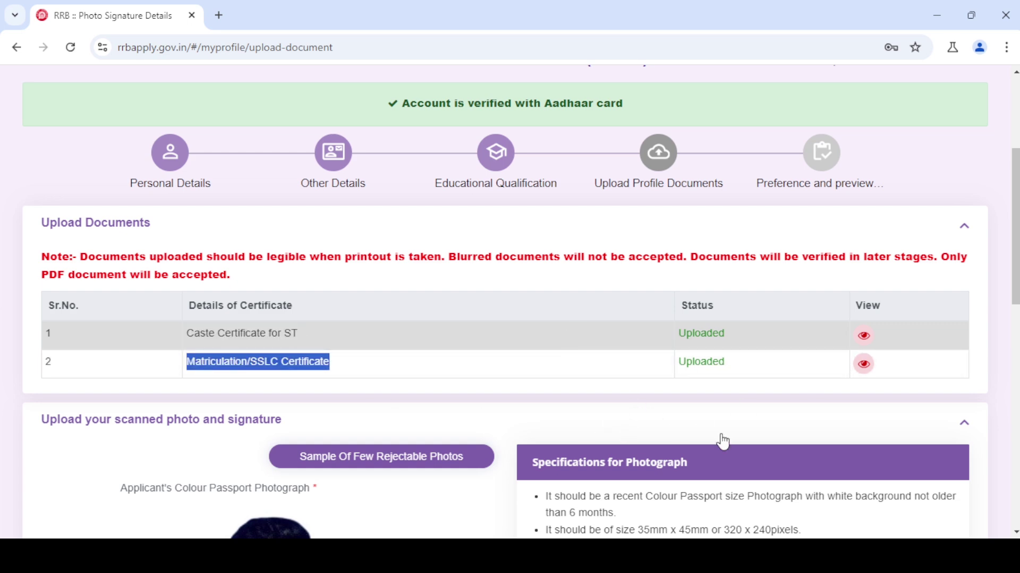
# - Review the photo section and bring up the Sample Of Few Rejectable Photos window
pyautogui.scroll(-7, 723, 442)
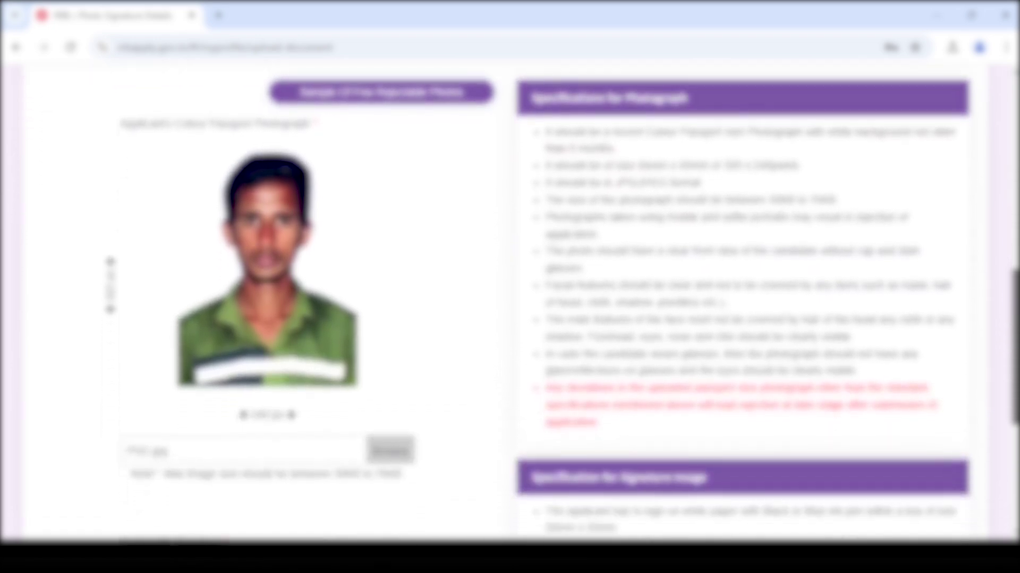
pyautogui.scroll(1, 815, 221)
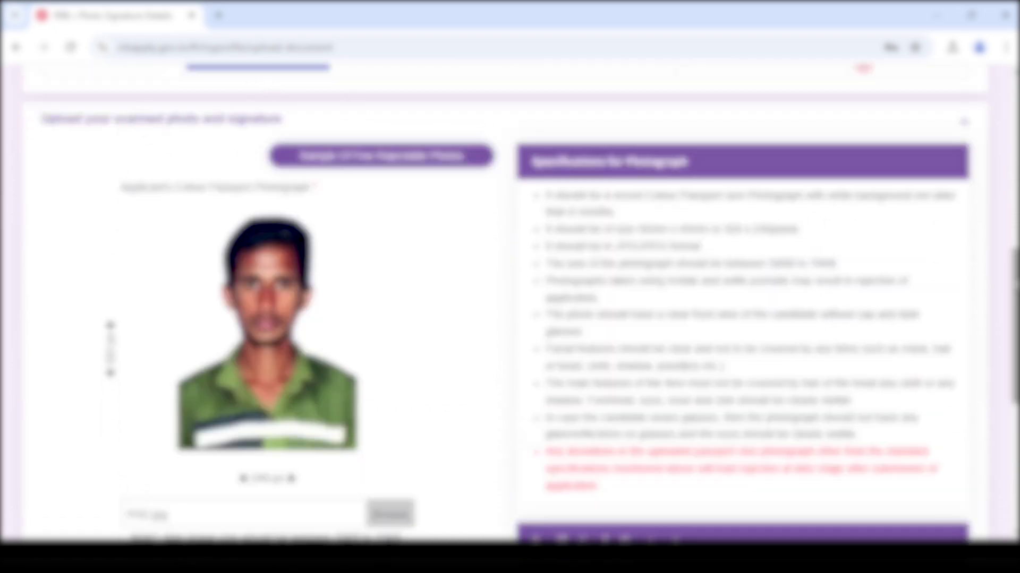
pyautogui.scroll(-4, 982, 344)
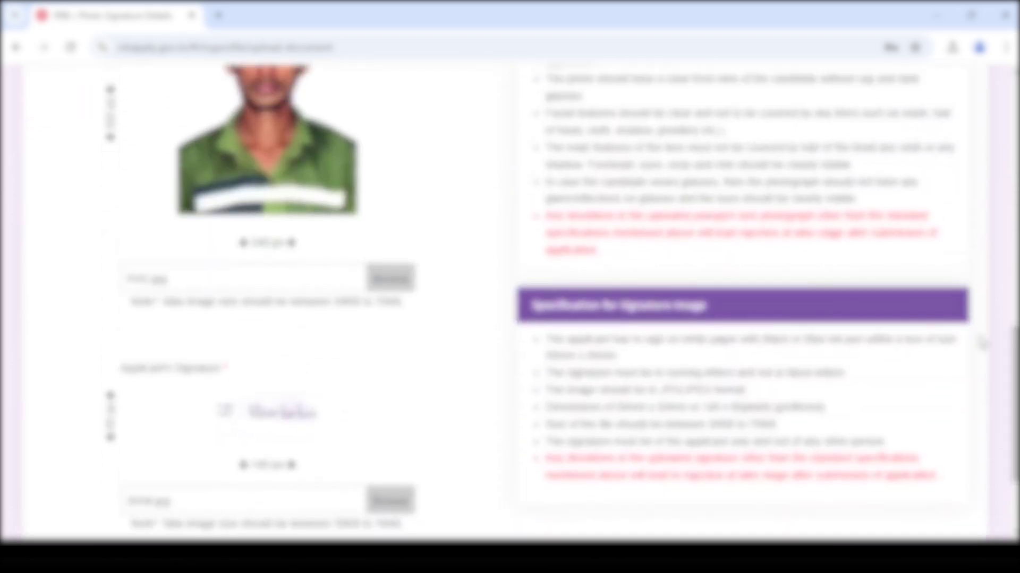
pyautogui.scroll(6, 1016, 372)
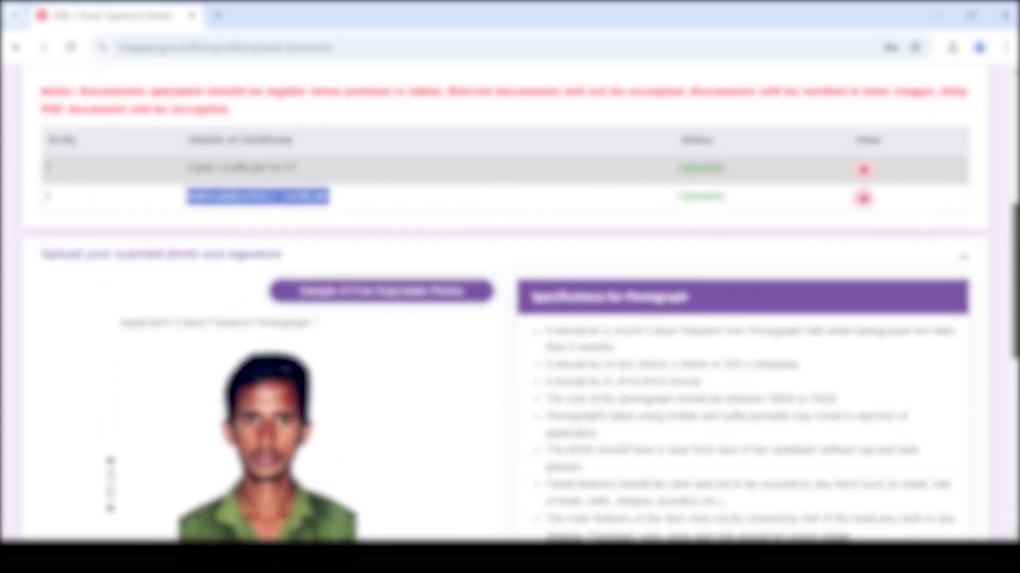
pyautogui.scroll(-2, 509, 302)
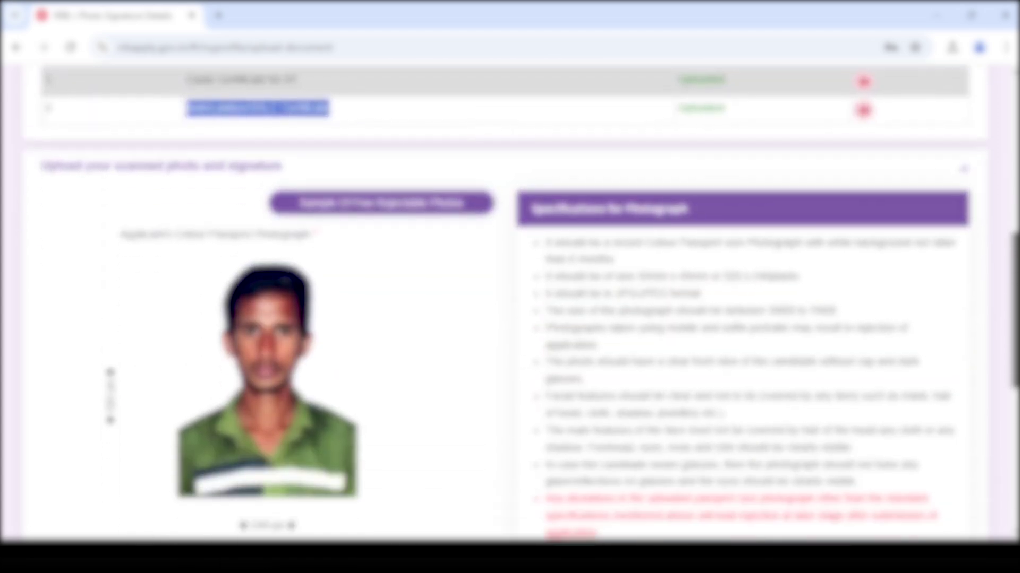
pyautogui.scroll(-5, 509, 303)
pyautogui.scroll(4, 397, 155)
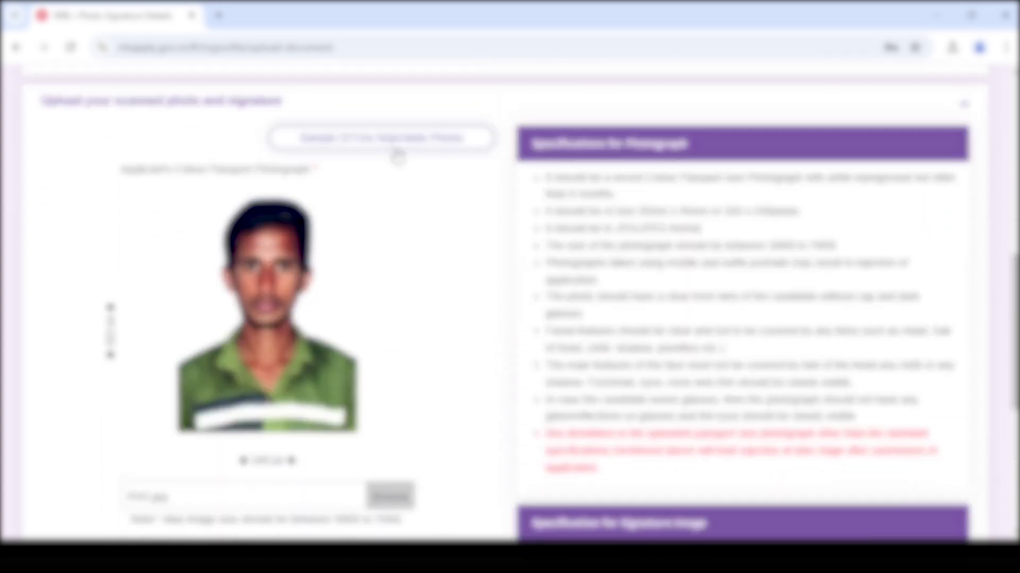
pyautogui.click(412, 145)
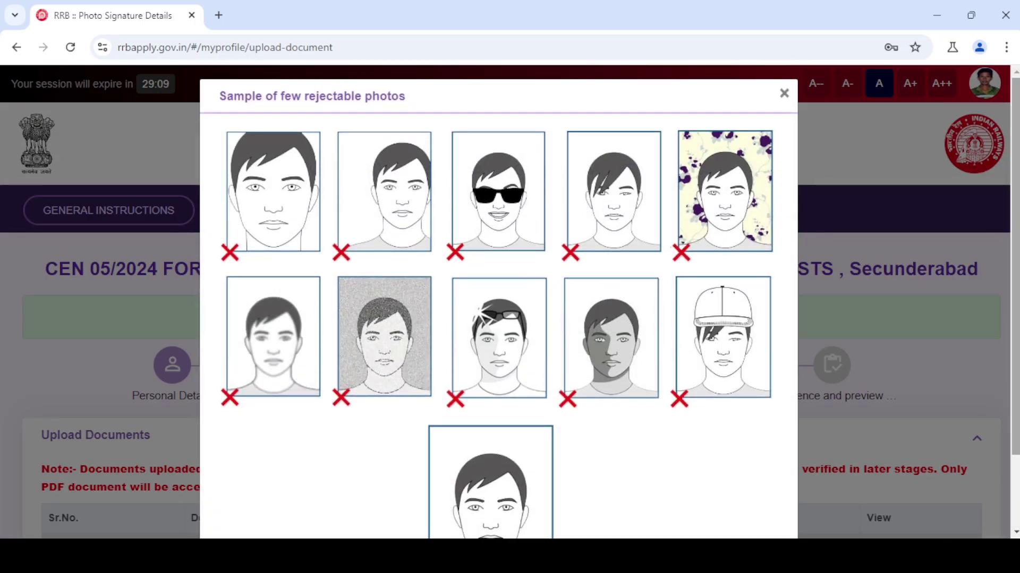
# - Scroll through the sample rejectable photos before closing the window
pyautogui.scroll(-2, 394, 321)
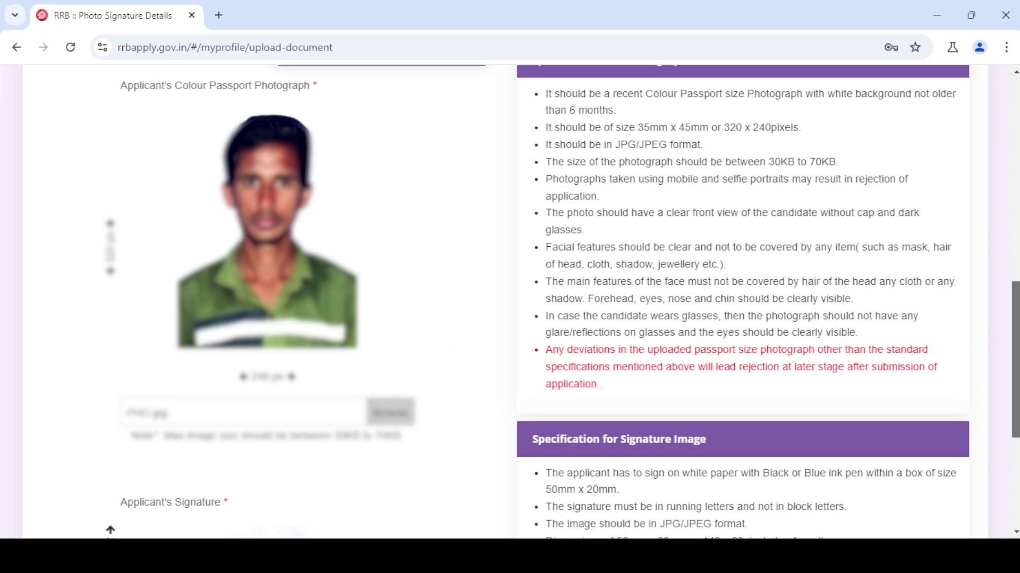
# - Check the signature size limits (30KB to 70KB) and save the photo and signature
pyautogui.moveTo(1014, 340)
pyautogui.mouseDown()
pyautogui.moveTo(1015, 416)
pyautogui.moveTo(1014, 386)
pyautogui.moveTo(1014, 404)
pyautogui.mouseUp()
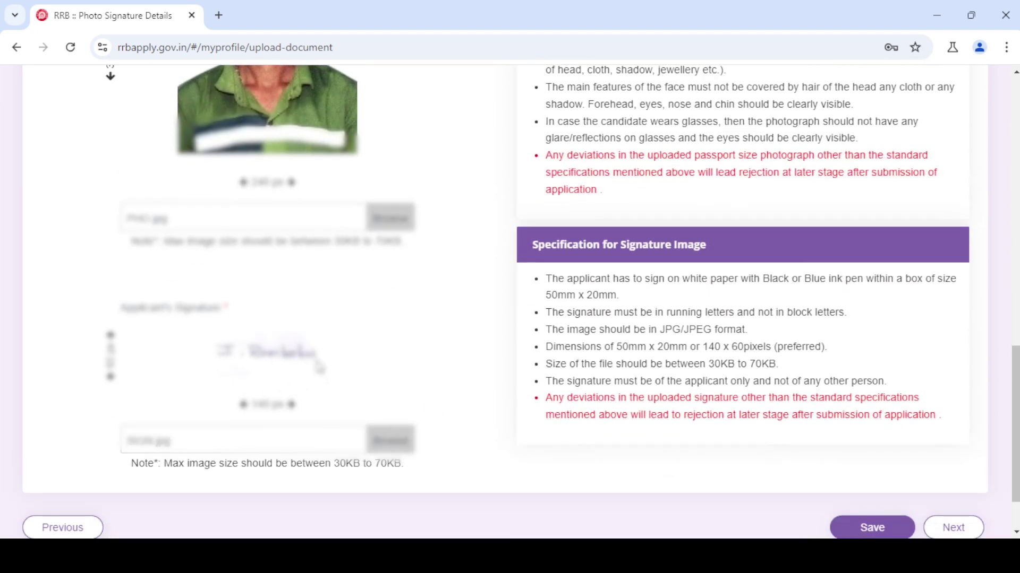
pyautogui.scroll(4, 823, 348)
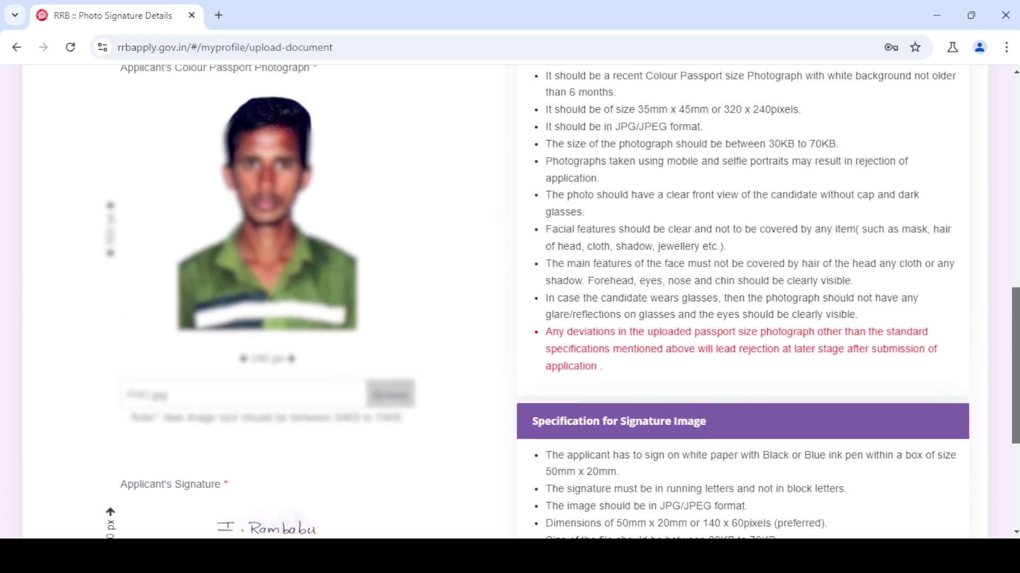
pyautogui.scroll(1, 706, 247)
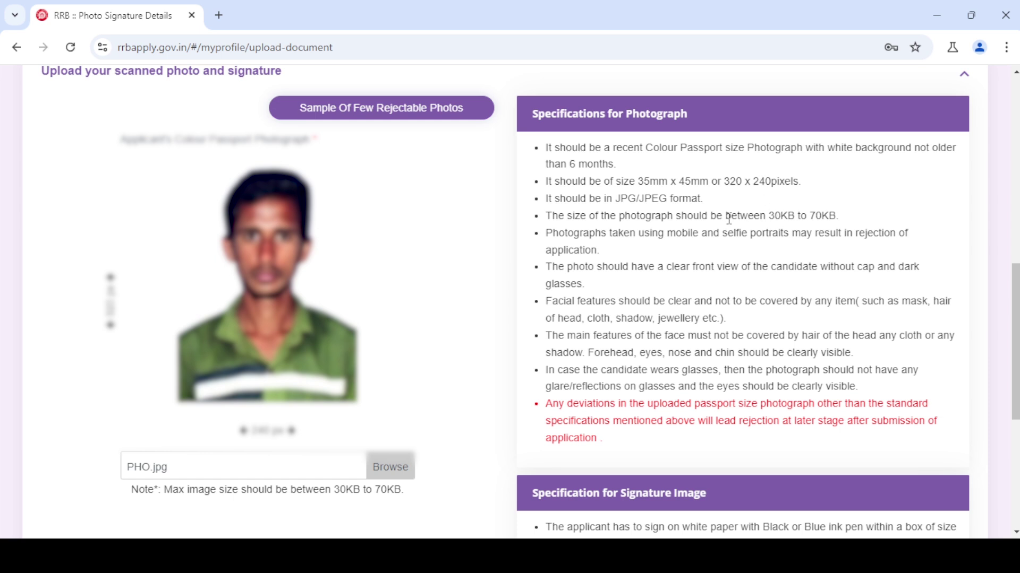
pyautogui.moveTo(769, 216); pyautogui.dragTo(828, 217)
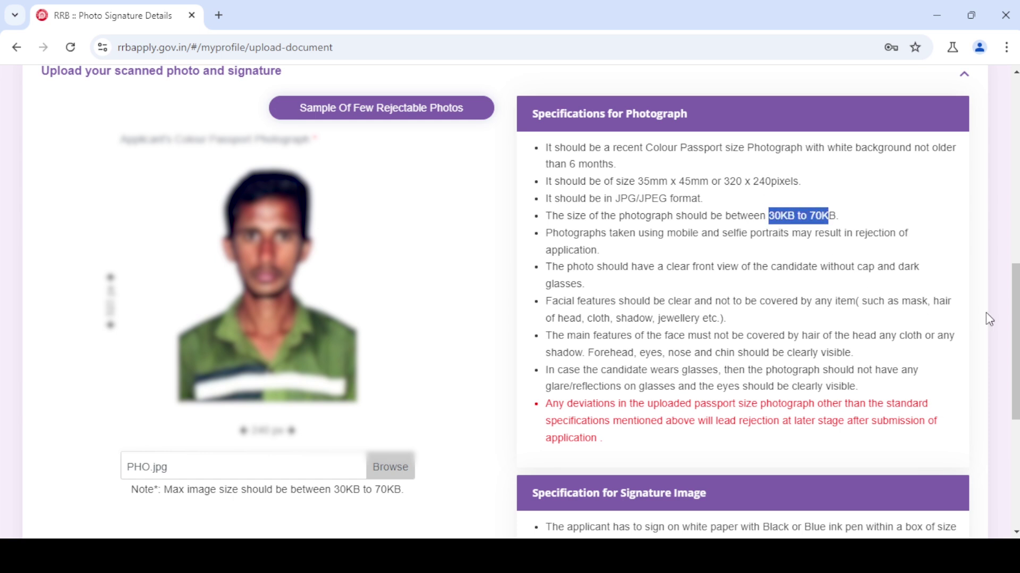
pyautogui.scroll(-1, 1015, 318)
pyautogui.scroll(-4, 868, 340)
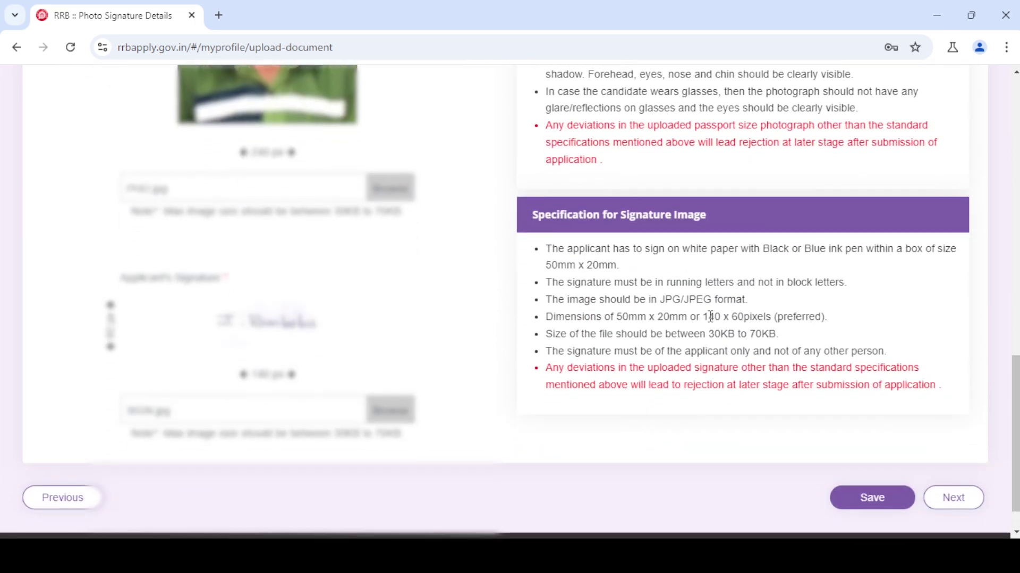
pyautogui.moveTo(710, 317); pyautogui.dragTo(770, 317)
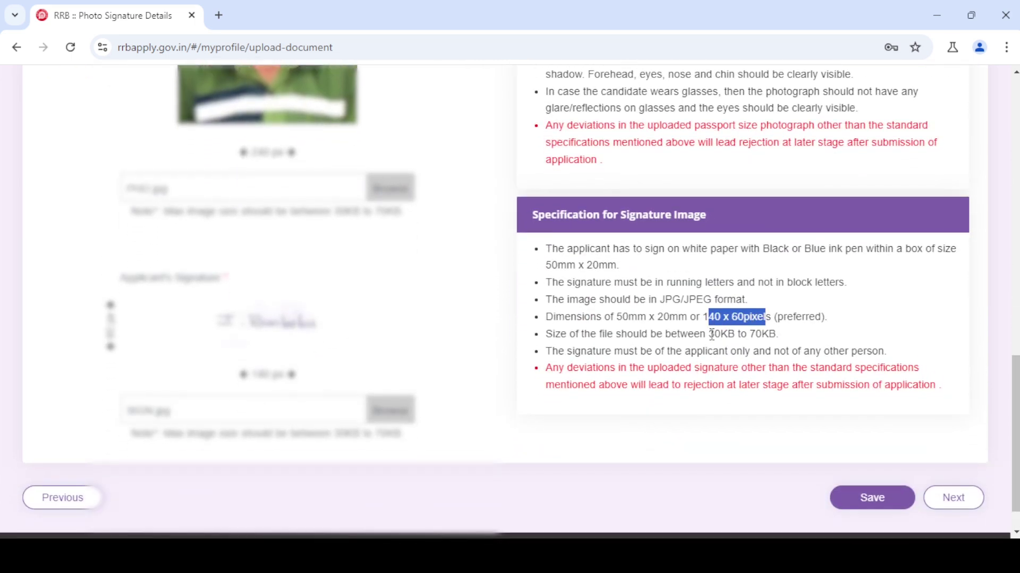
pyautogui.moveTo(711, 333); pyautogui.dragTo(782, 336)
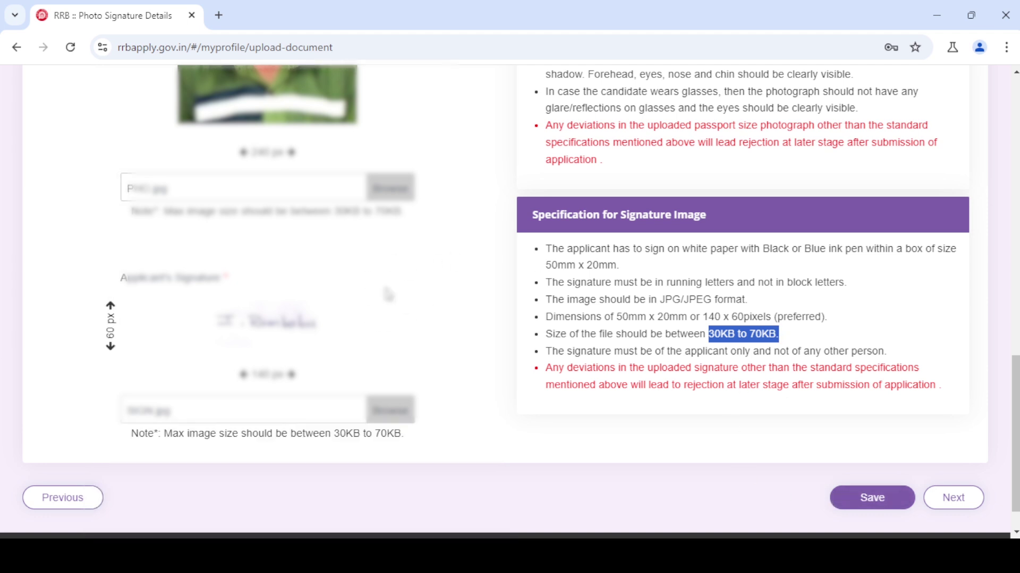
pyautogui.click(872, 505)
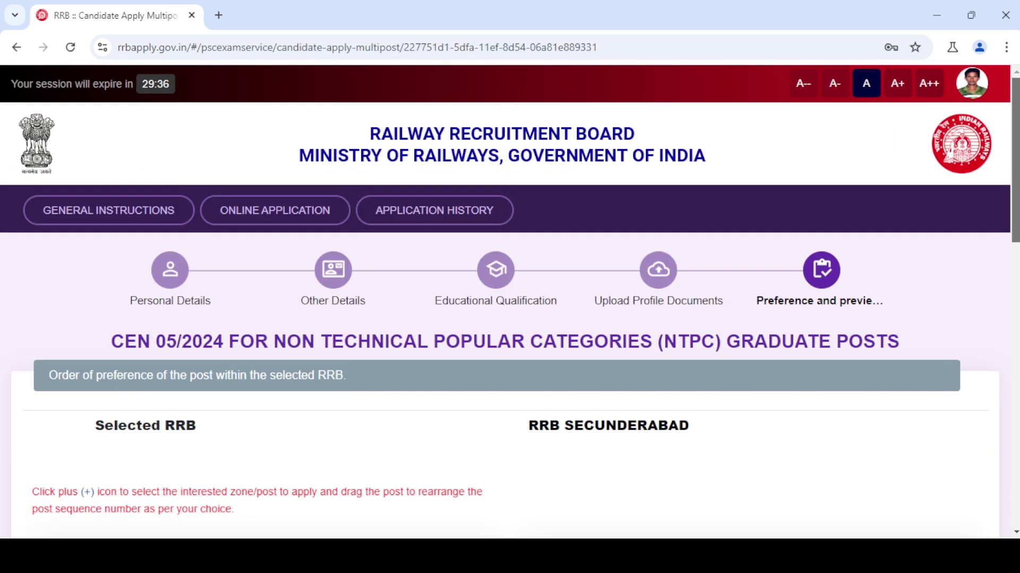
# - Add SCR Junior Accounts Assistant and the other remaining posts, ending with ECR Senior Clerk Cum Typist
pyautogui.scroll(-7, 510, 300)
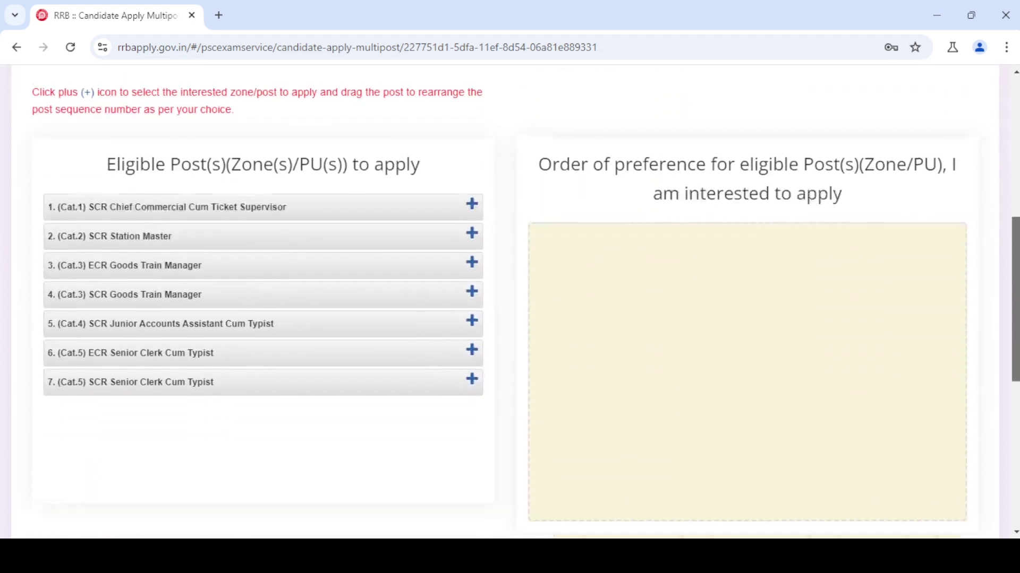
pyautogui.scroll(1, 510, 300)
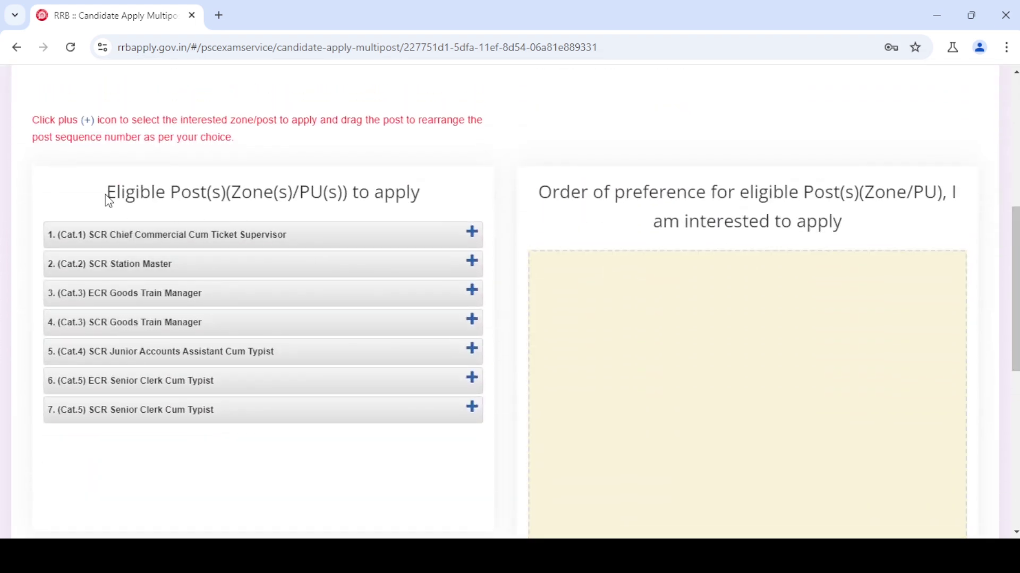
pyautogui.moveTo(108, 200); pyautogui.dragTo(426, 211)
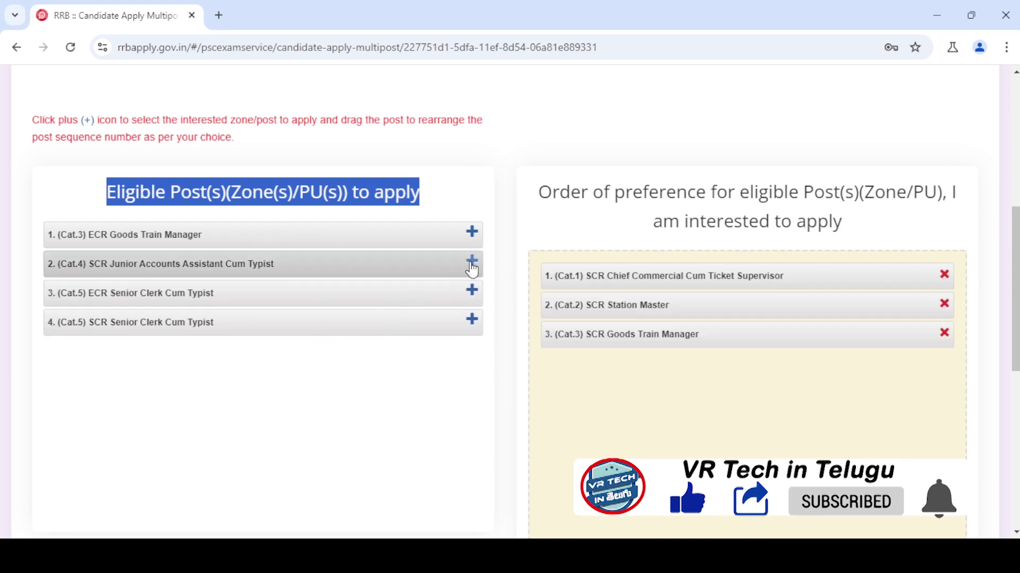
pyautogui.click(471, 261)
pyautogui.click(471, 232)
pyautogui.click(471, 262)
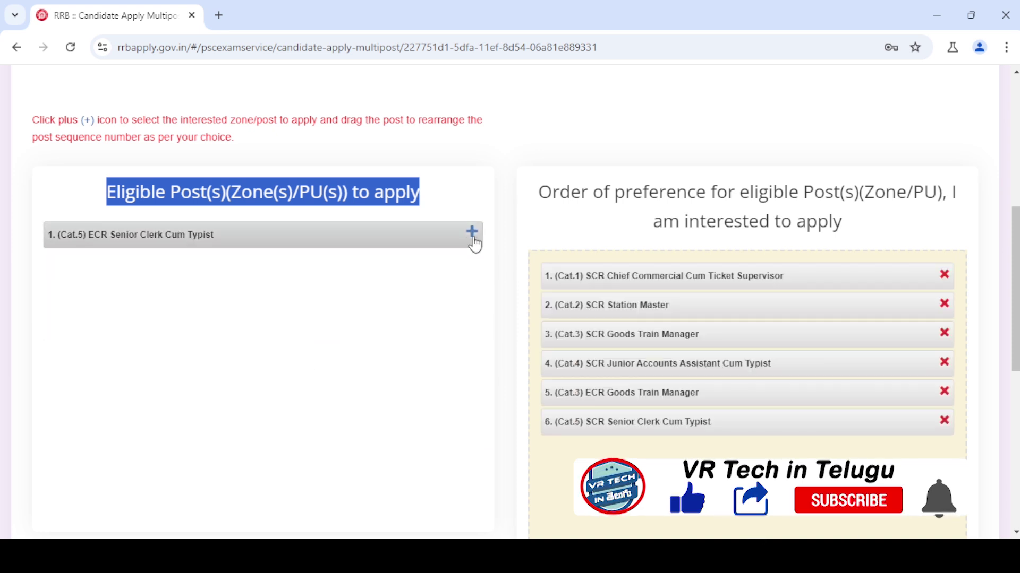
pyautogui.click(471, 232)
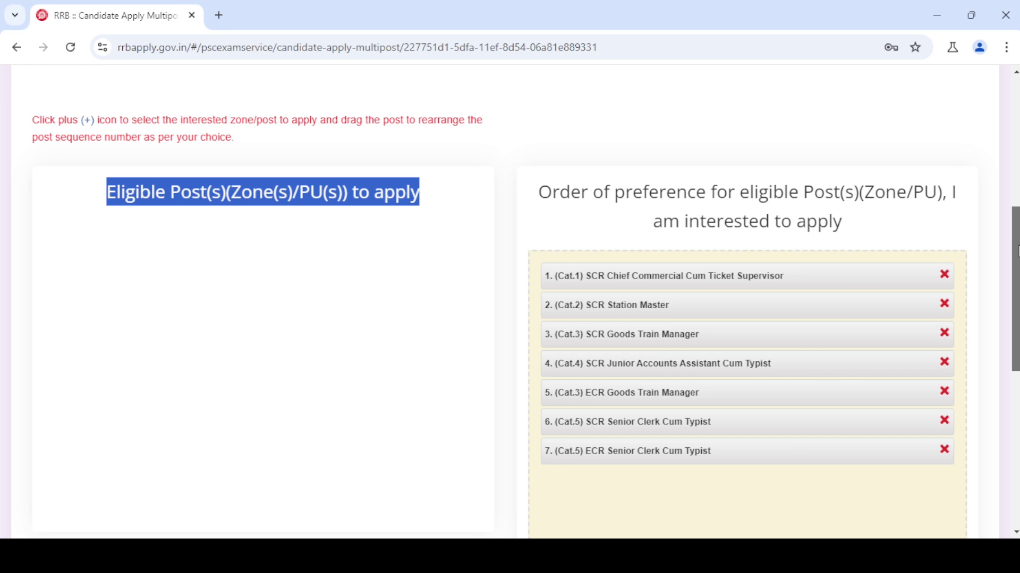
pyautogui.scroll(-3, 1017, 249)
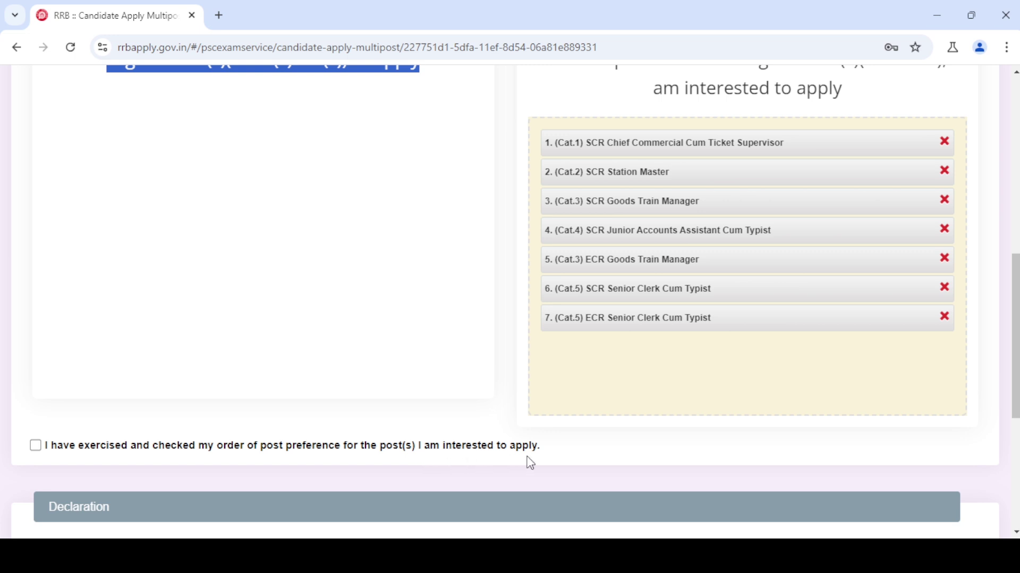
# - Confirm the preference order and tick the no-LASIK and eligibility declarations
pyautogui.click(39, 448)
pyautogui.moveTo(1015, 303); pyautogui.dragTo(1014, 369)
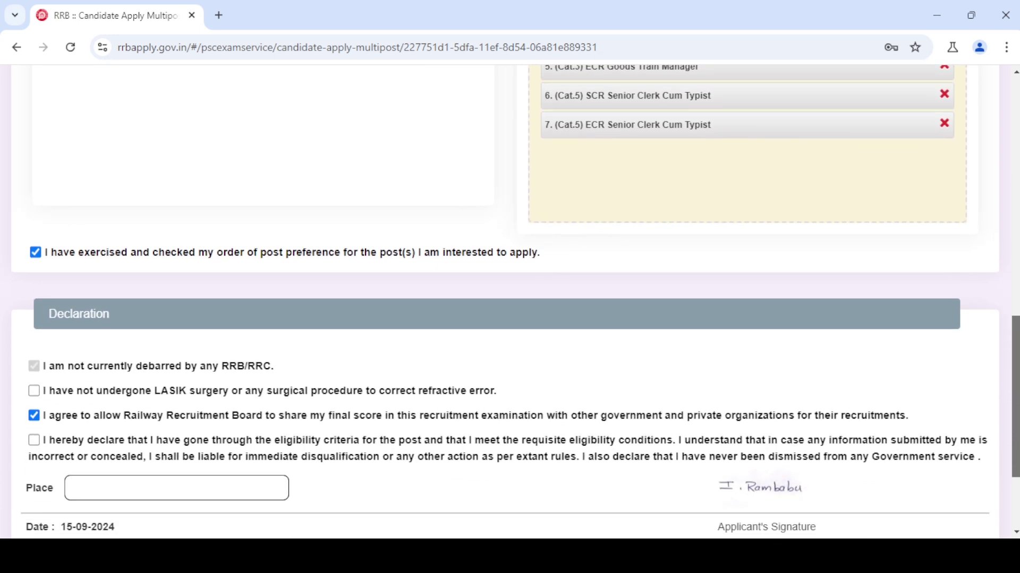
pyautogui.click(34, 392)
pyautogui.click(35, 442)
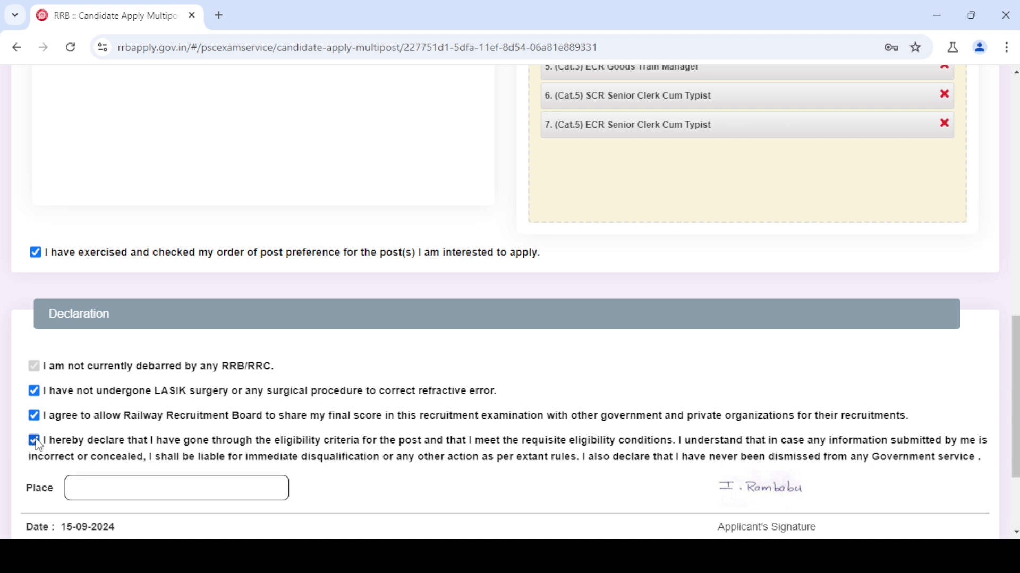
# - Enter the place of application and save the post preferences
pyautogui.click(121, 496)
pyautogui.write('Re')
pyautogui.press('BackSpace')
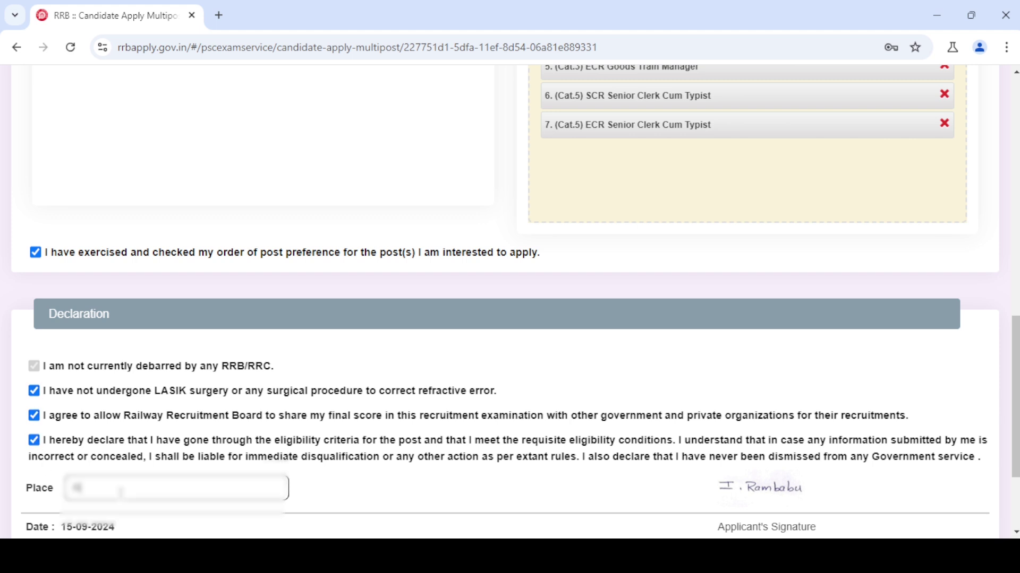
pyautogui.write('EPUDI THANDA')
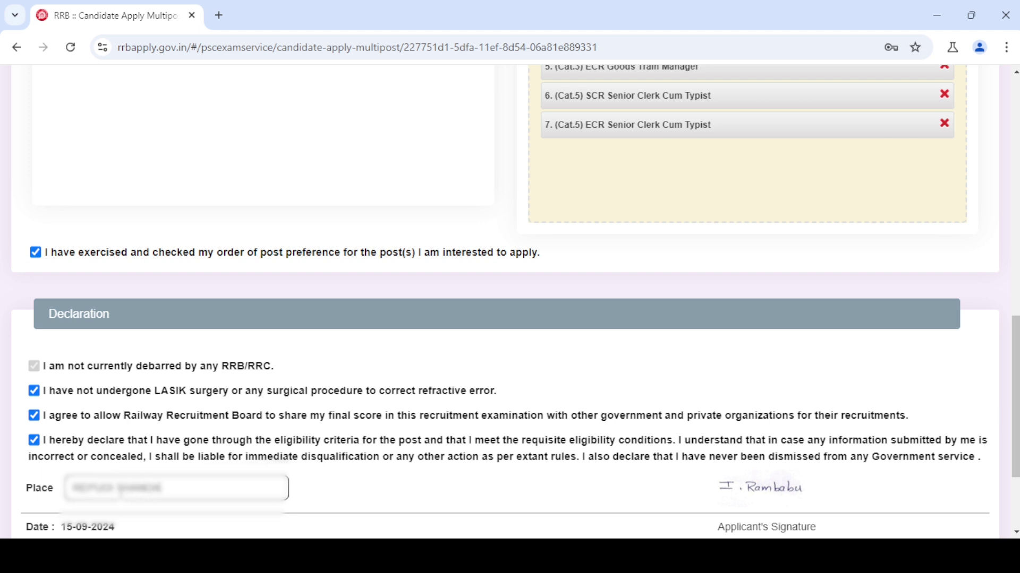
pyautogui.scroll(-2, 810, 471)
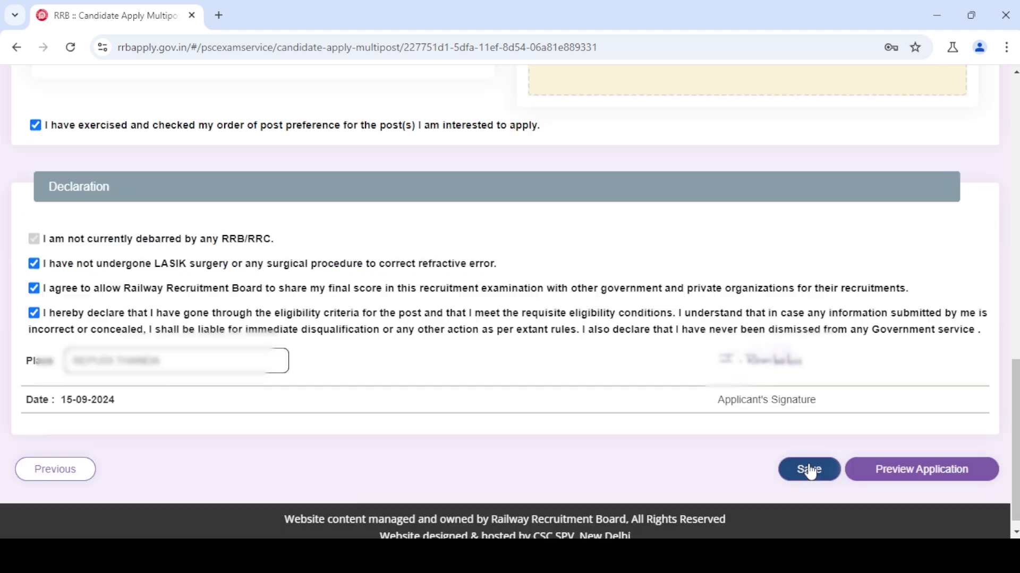
pyautogui.click(809, 471)
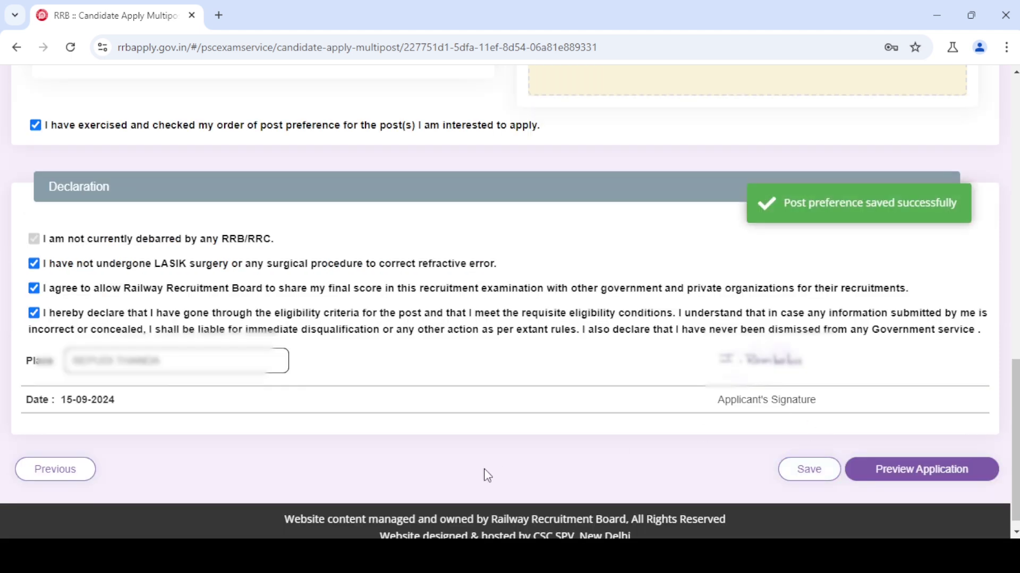
pyautogui.click(901, 470)
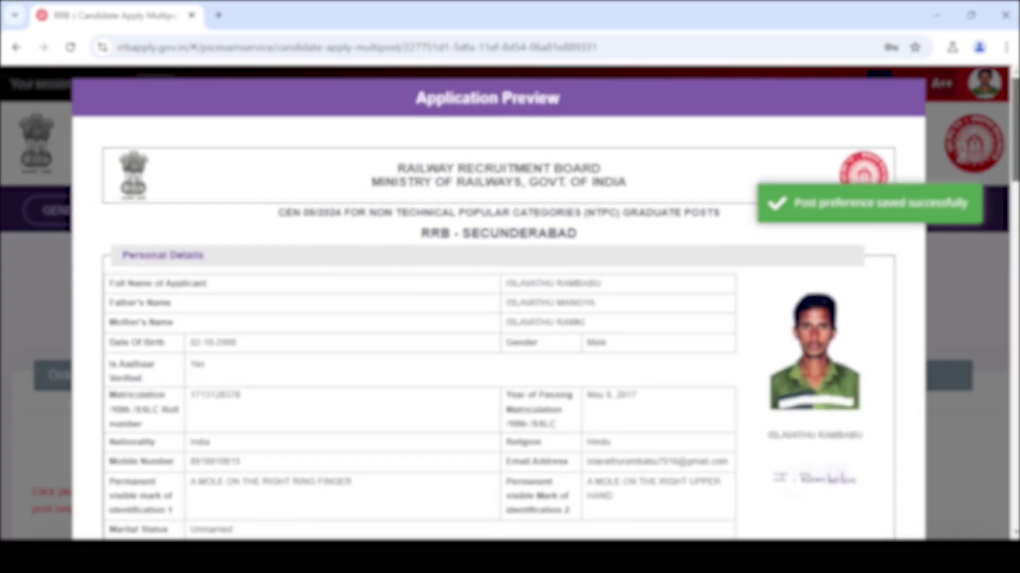
# - Scroll through the application preview, tick the re-checked confirmation and submit
pyautogui.moveTo(1014, 130); pyautogui.dragTo(1015, 473)
pyautogui.scroll(20, 498, 303)
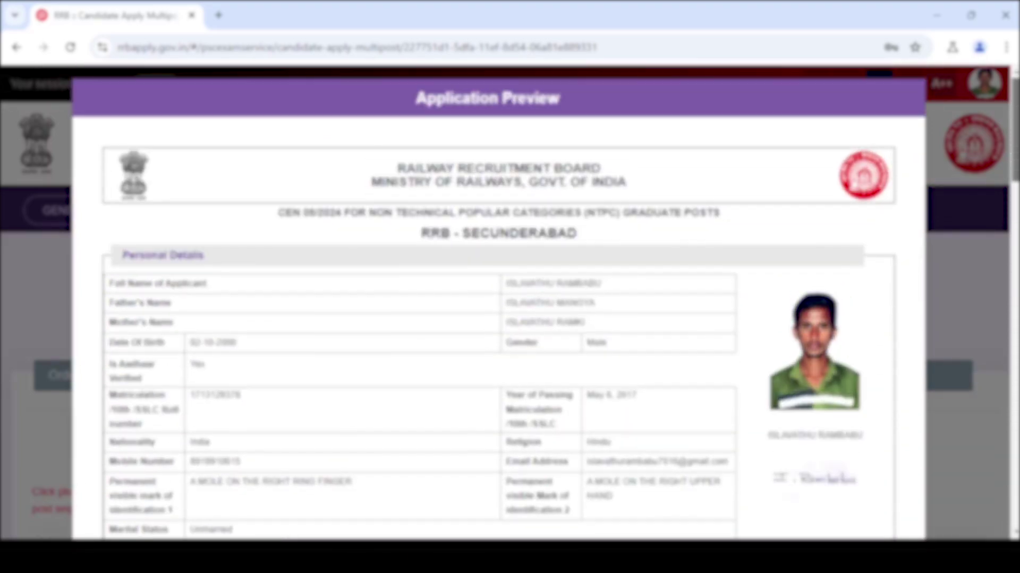
pyautogui.scroll(-20, 498, 302)
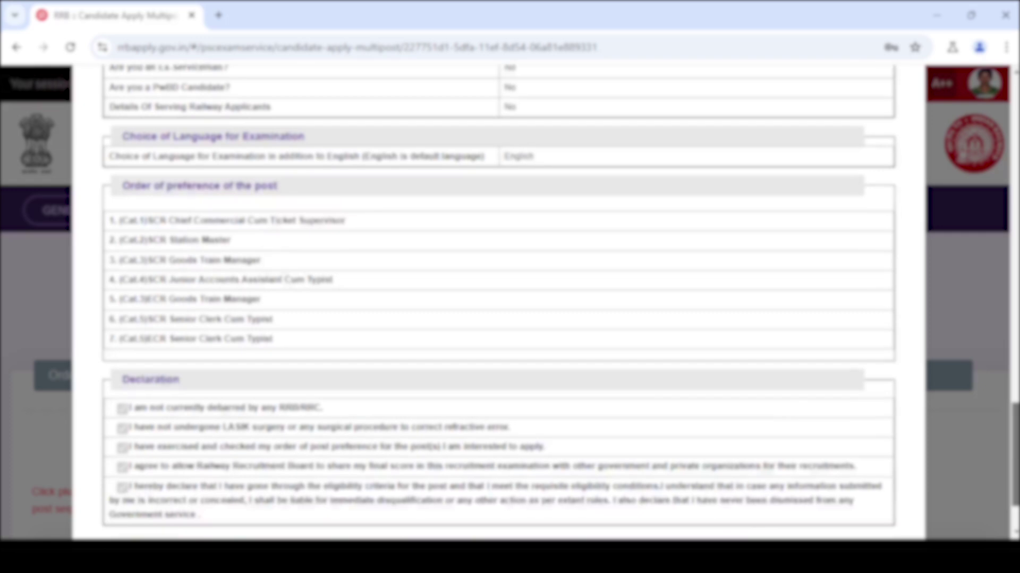
pyautogui.scroll(-3, 498, 303)
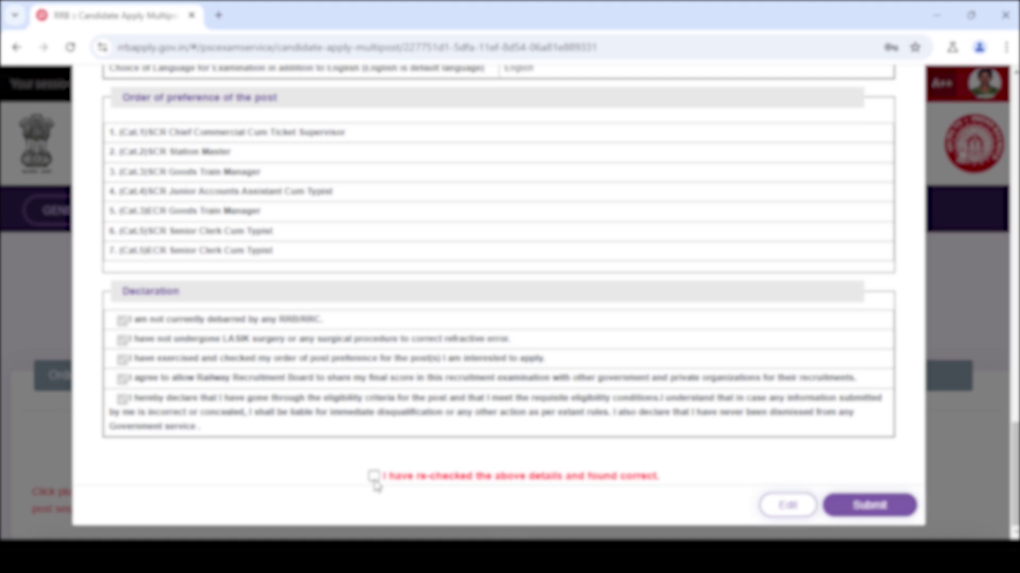
pyautogui.click(373, 476)
pyautogui.click(855, 507)
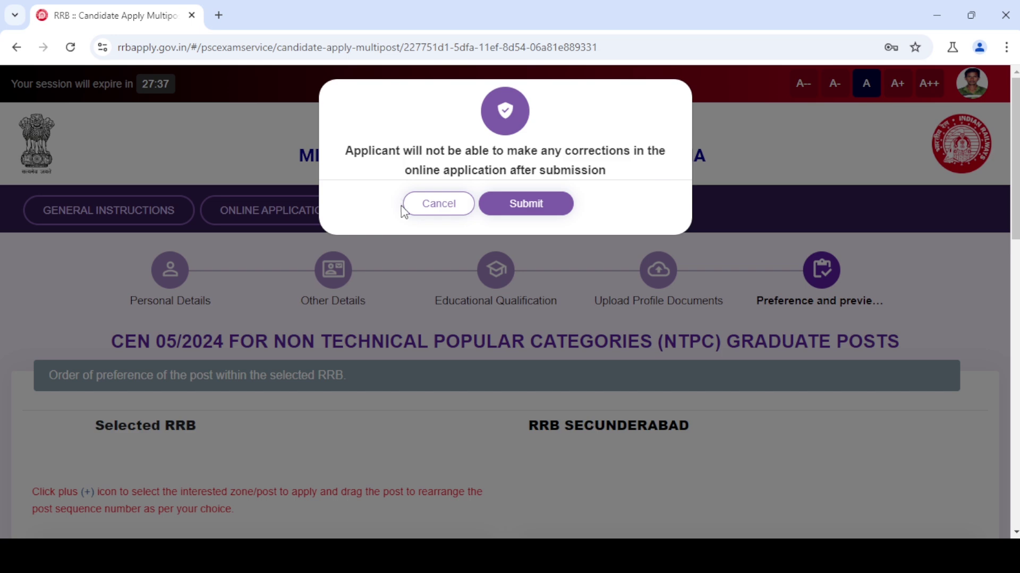
# - Confirm final submission and check the applicant's name, e-mail and mobile on the ₹250.00 payment page
pyautogui.click(532, 205)
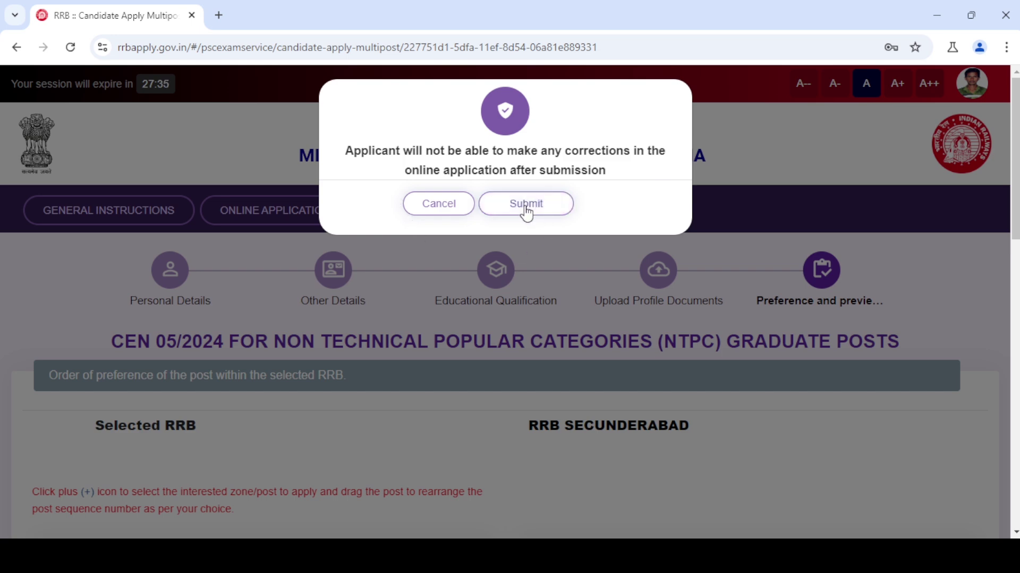
pyautogui.scroll(-1, 402, 368)
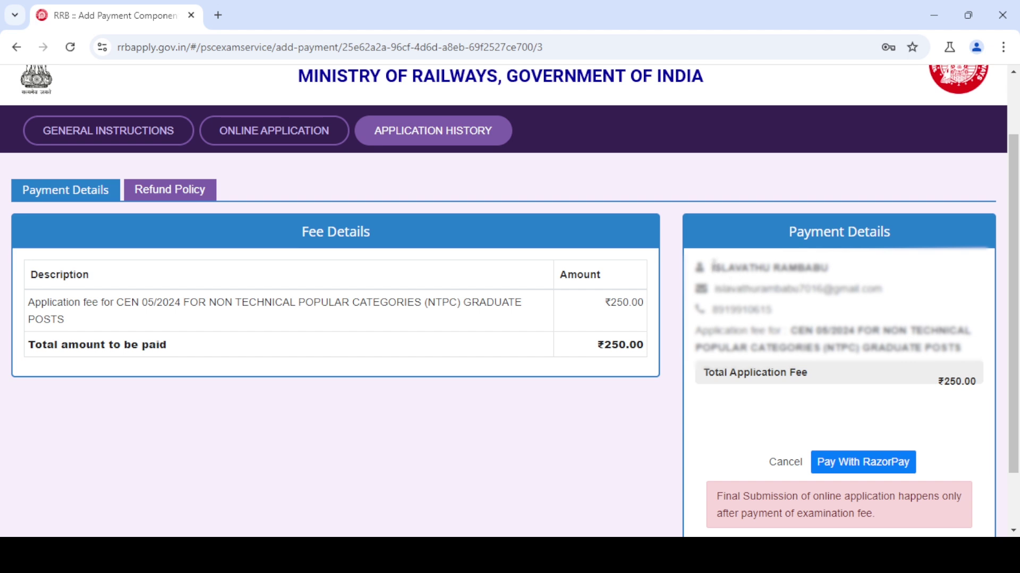
pyautogui.moveTo(714, 272); pyautogui.dragTo(815, 268)
pyautogui.moveTo(732, 289); pyautogui.dragTo(822, 290)
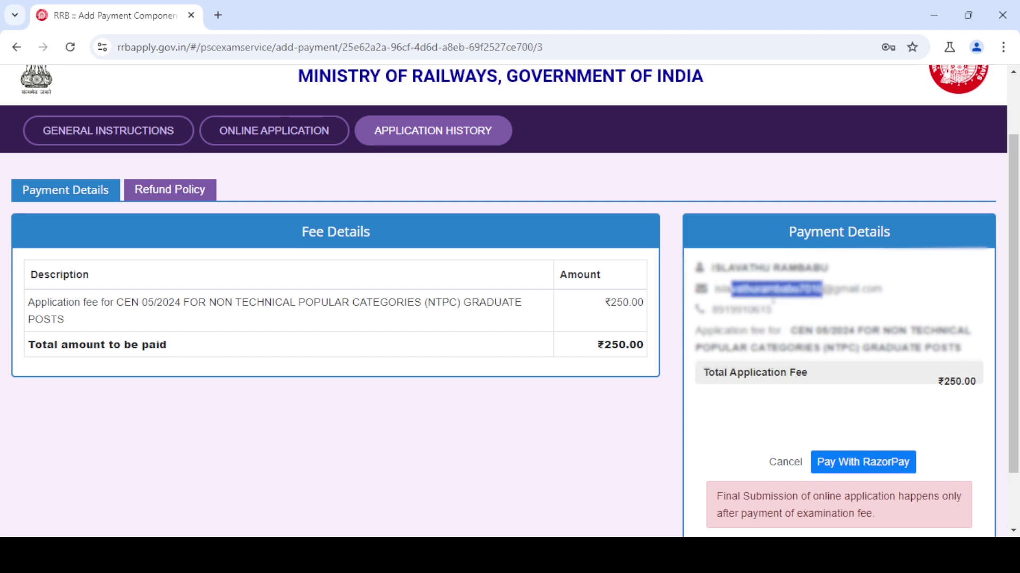
pyautogui.moveTo(707, 317); pyautogui.dragTo(799, 318)
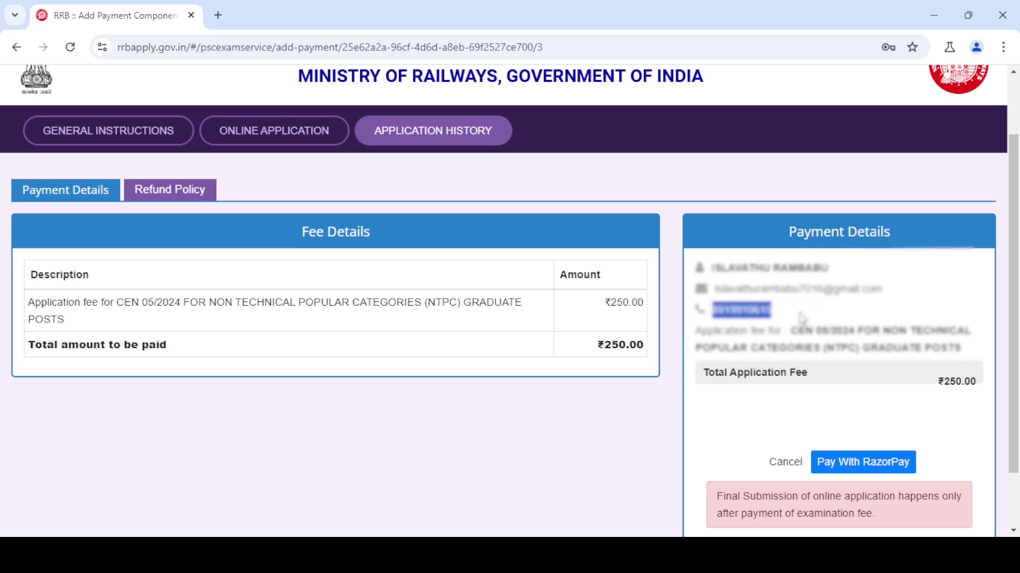
# - Pay the ₹250 application fee through Razorpay checkout
pyautogui.click(850, 465)
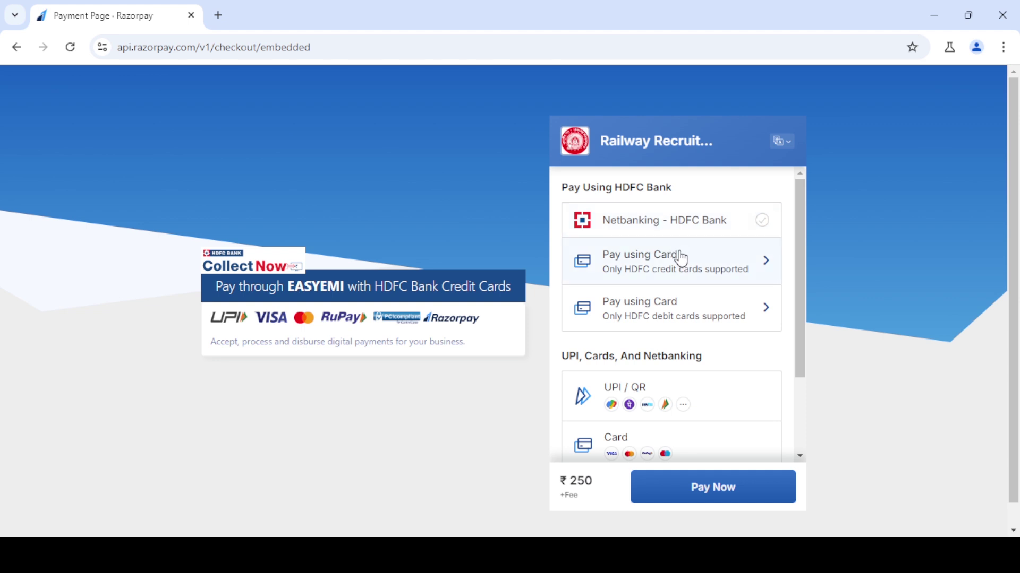
pyautogui.moveTo(801, 241); pyautogui.dragTo(802, 309)
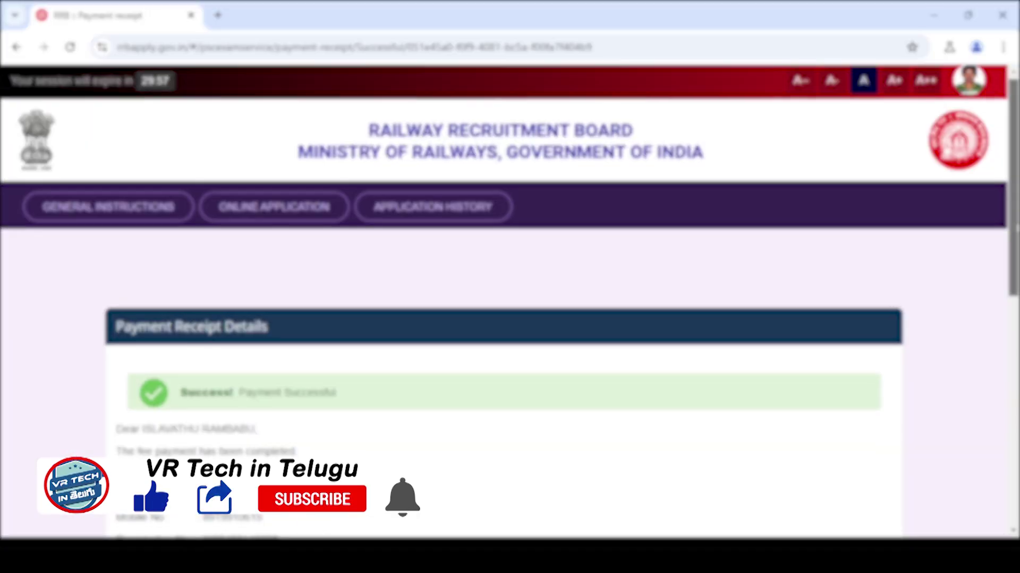
# - Highlight the payment successful message, print the receipt, and return to the Candidate Dashboard
pyautogui.scroll(-4, 179, 196)
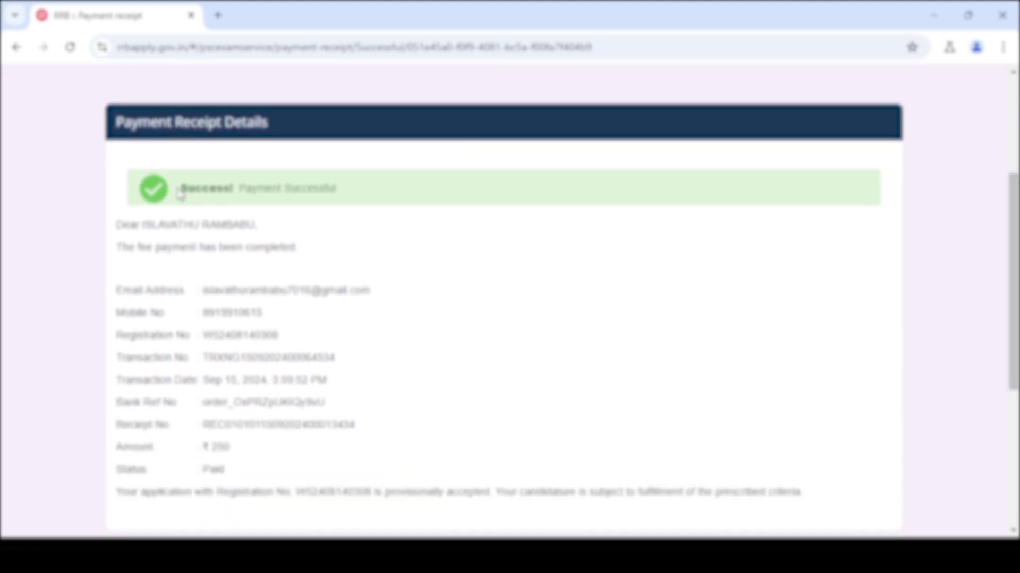
pyautogui.moveTo(179, 196); pyautogui.dragTo(356, 203)
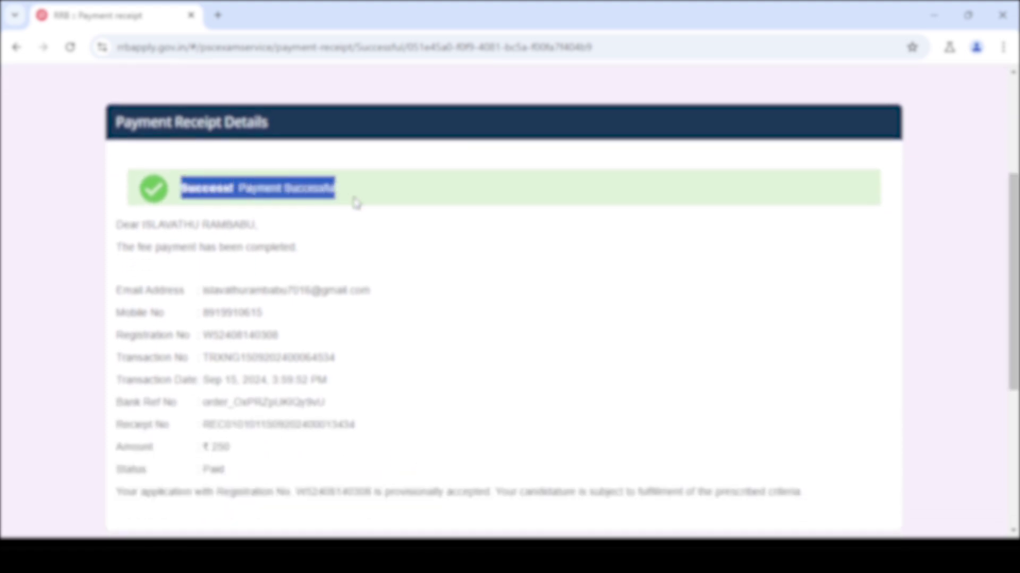
pyautogui.scroll(-1, 901, 177)
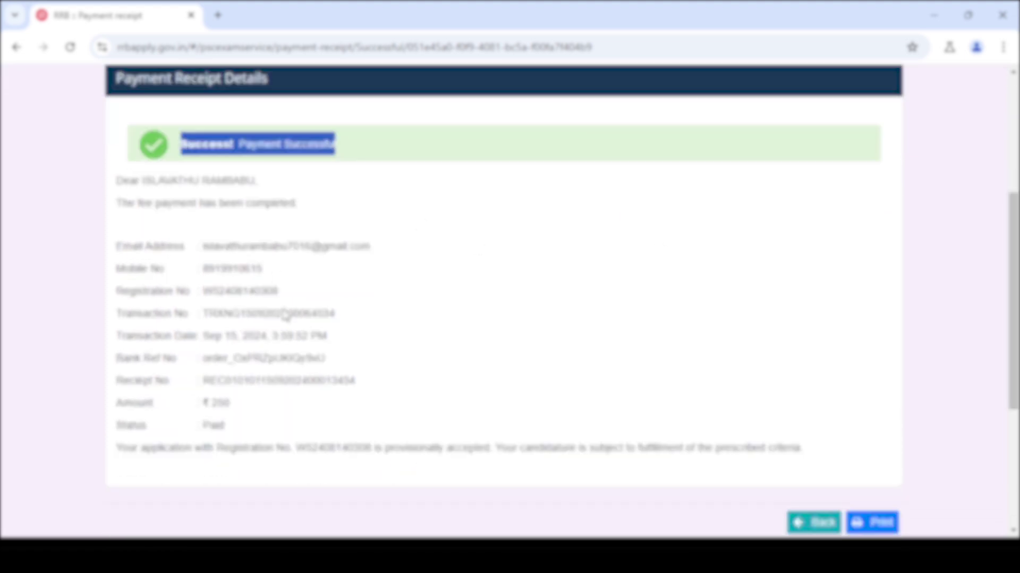
pyautogui.click(880, 525)
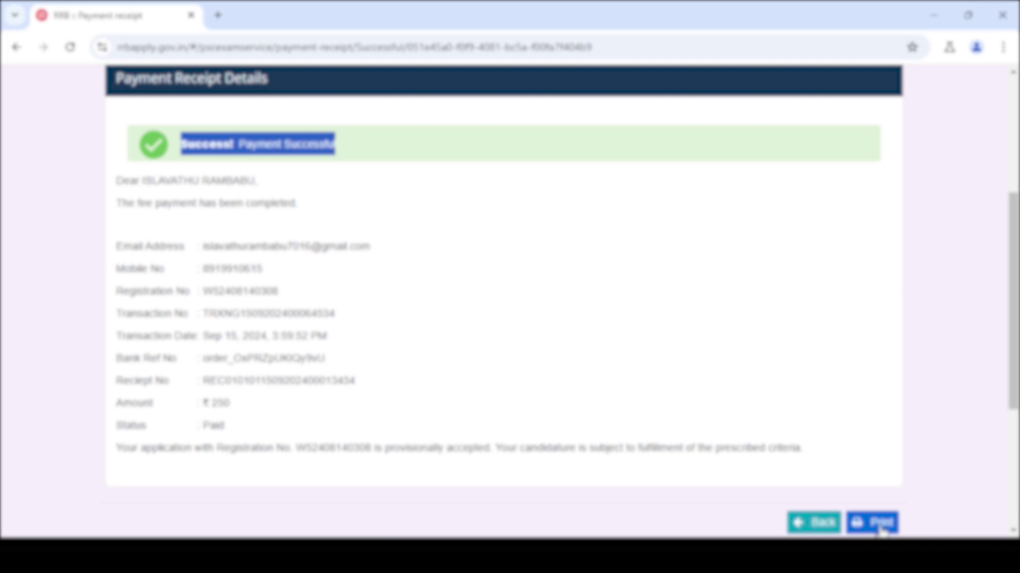
pyautogui.click(823, 524)
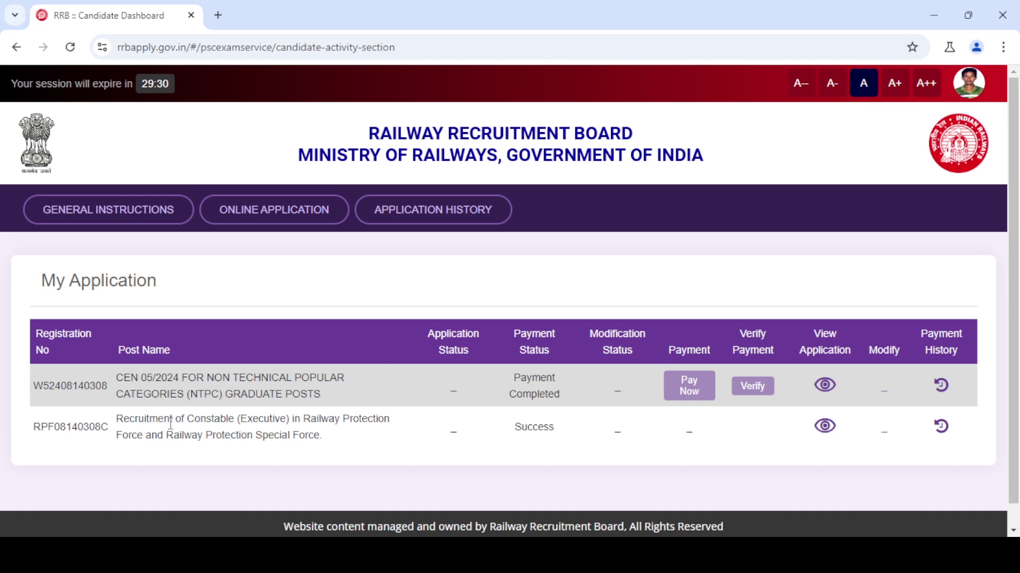
pyautogui.click(555, 392)
pyautogui.click(630, 387)
# - View the submitted NTPC Graduate Posts application and look through its details
pyautogui.click(826, 388)
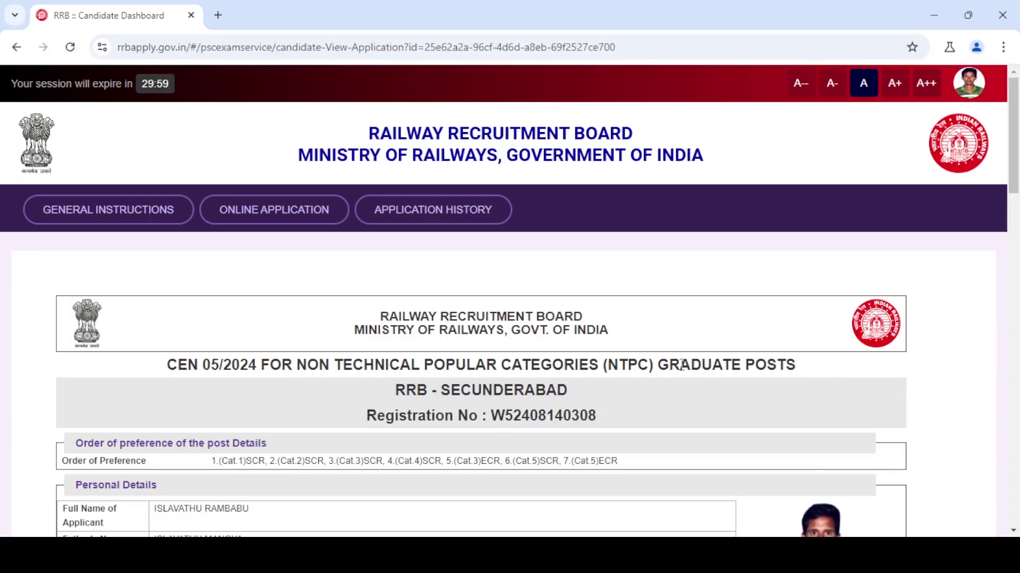
pyautogui.scroll(-20, 682, 365)
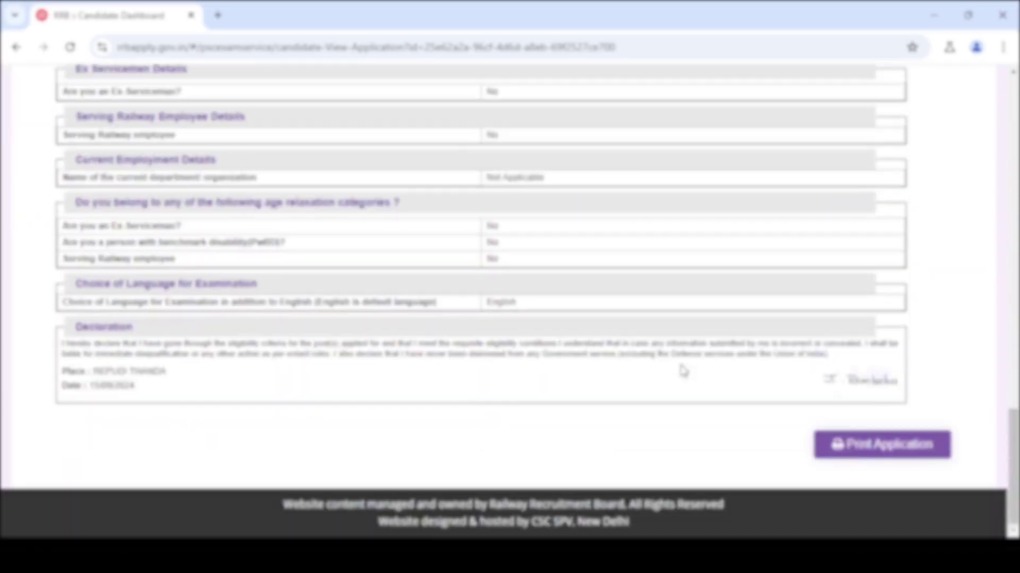
pyautogui.scroll(10, 683, 370)
pyautogui.scroll(-10, 682, 369)
pyautogui.scroll(15, 681, 367)
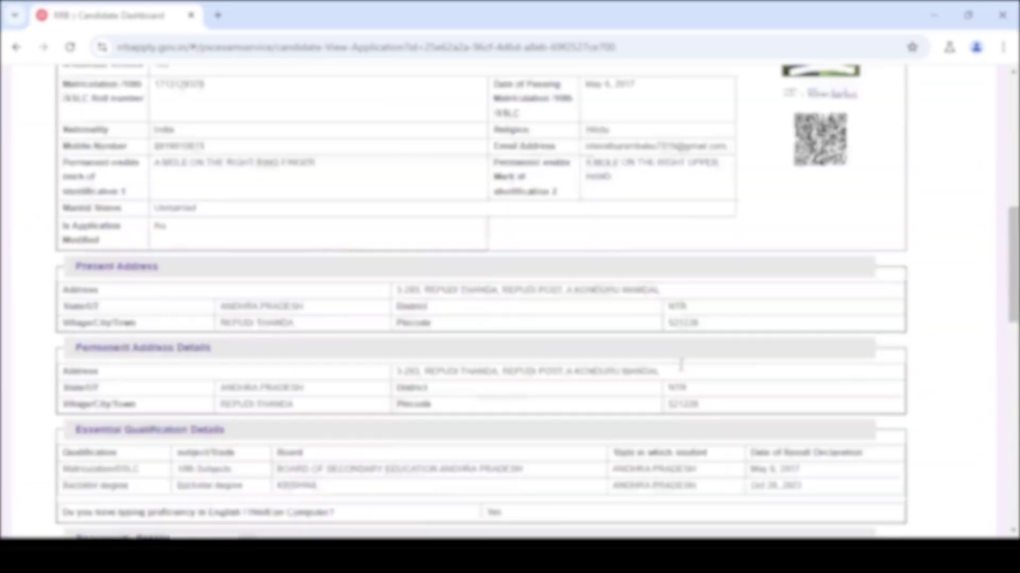
pyautogui.scroll(-20, 681, 365)
# - Bring up the application's 2-page print preview with Save as PDF as destination
pyautogui.click(849, 450)
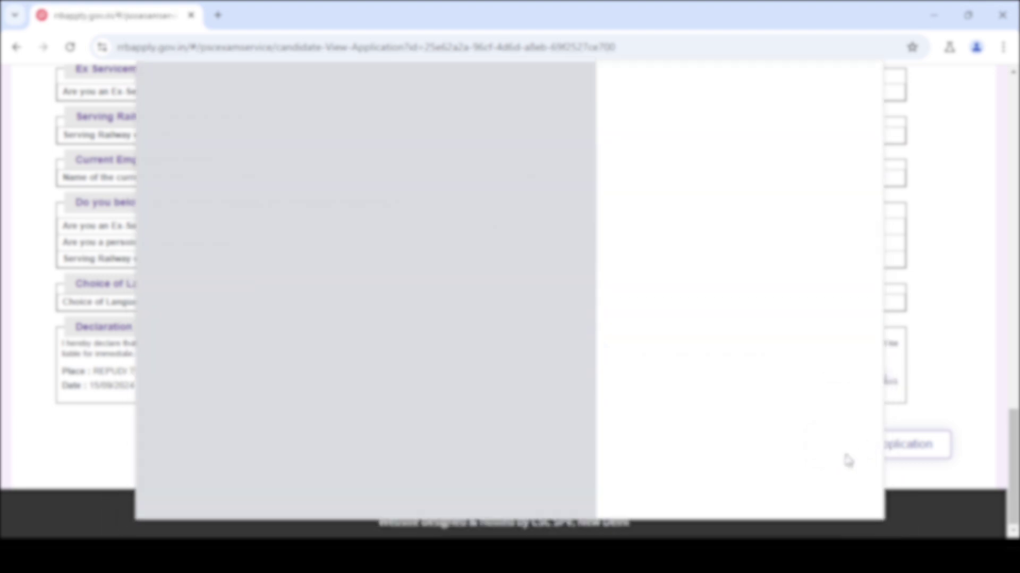
pyautogui.scroll(-5, 477, 279)
pyautogui.scroll(8, 477, 279)
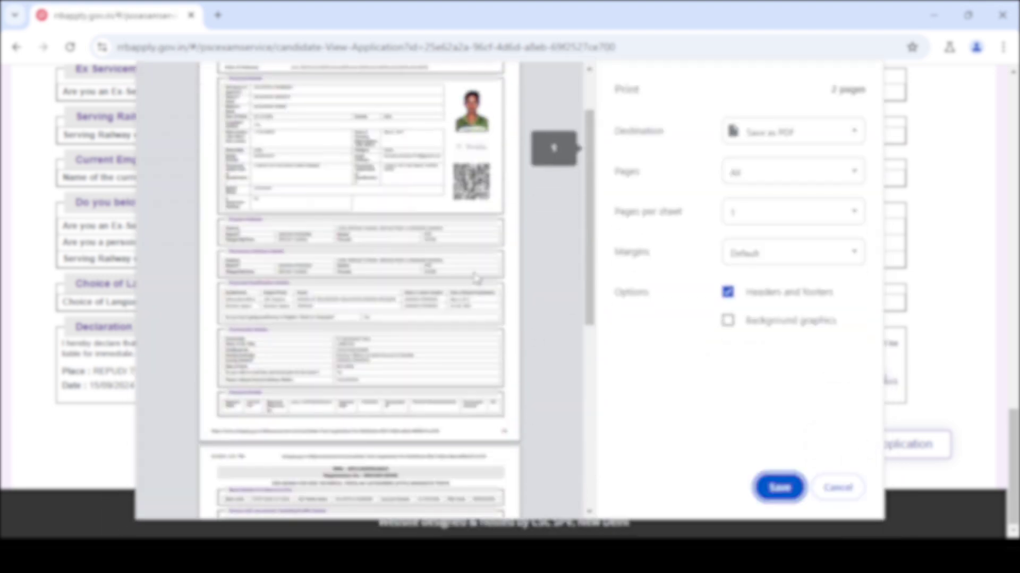